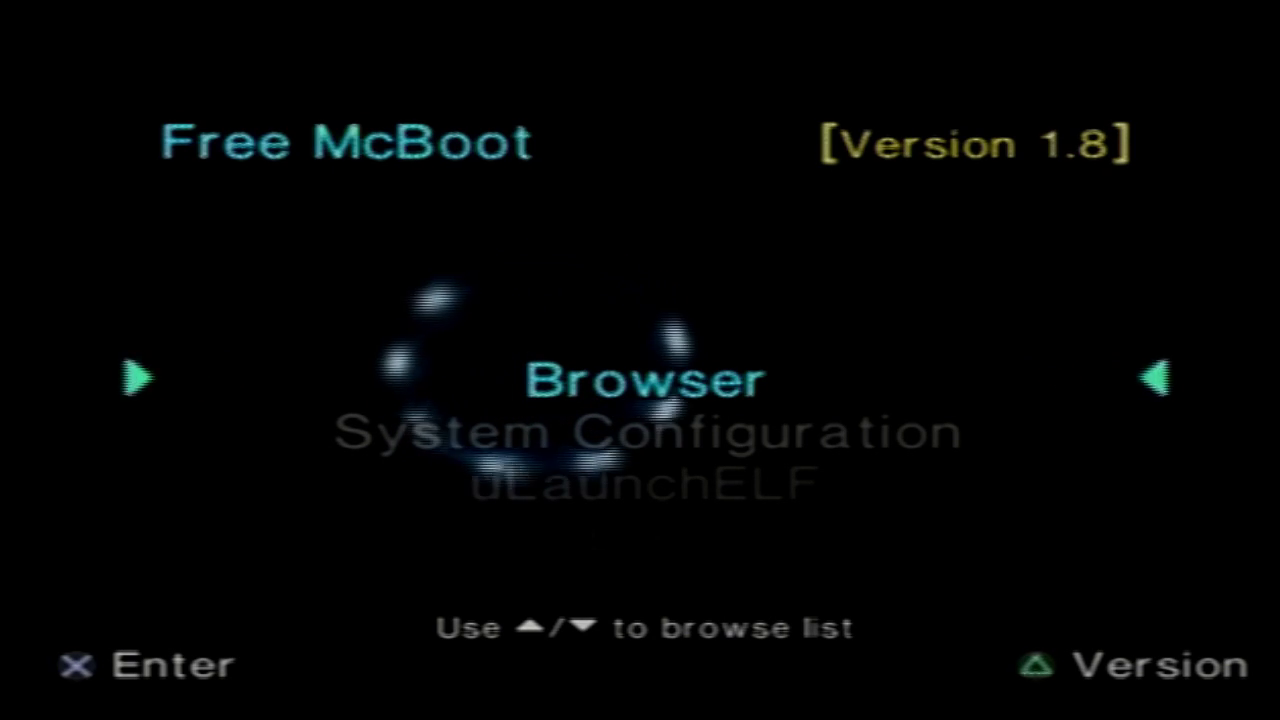
Launch uLaunchELF from the Free McBoot boot menu.
key("Down")
key("Down")
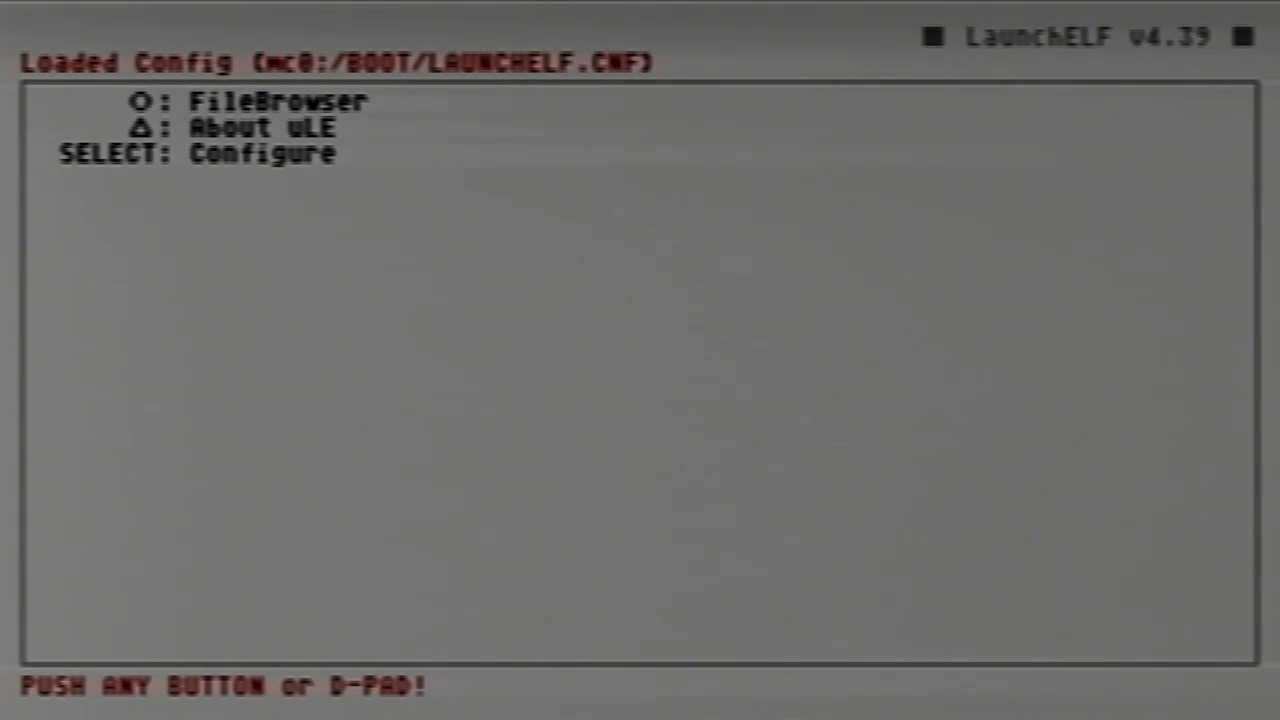
Start the HddManager tool from the MISC folder in the file browser.
key("Return")
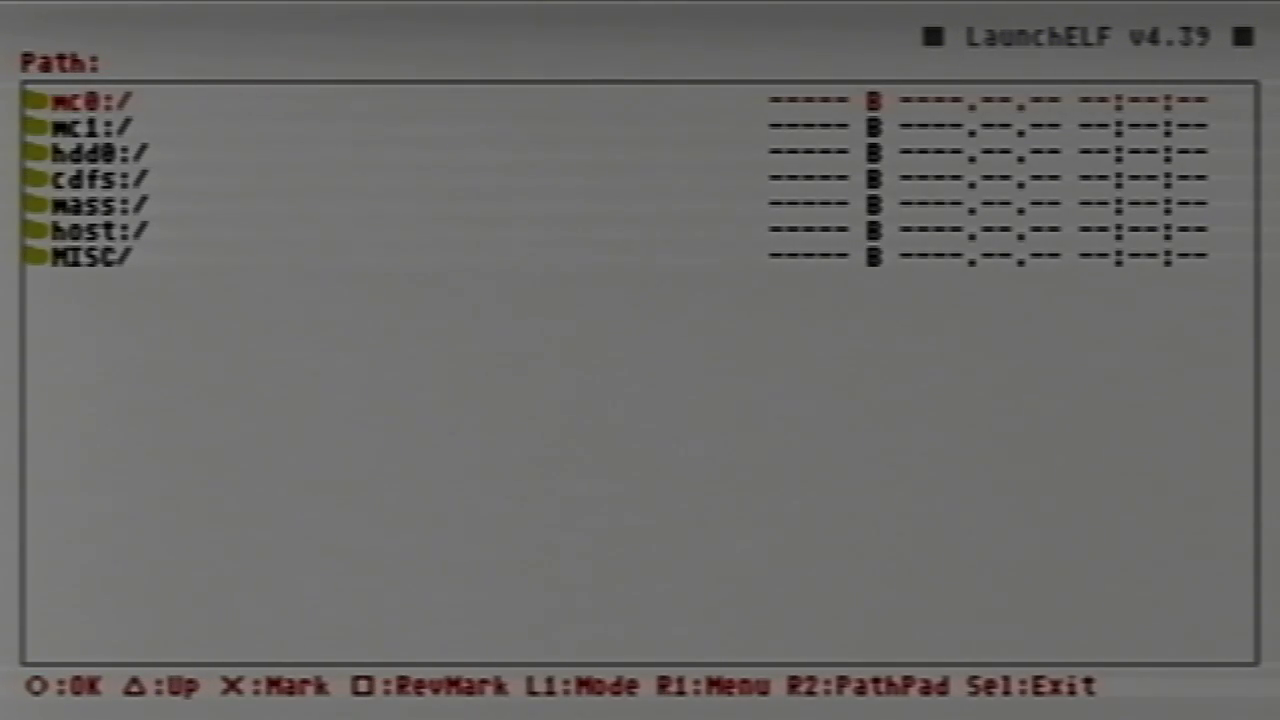
key("Down")
key("Down")
key("Down")
key("Down")
key("Down")
key("Down")
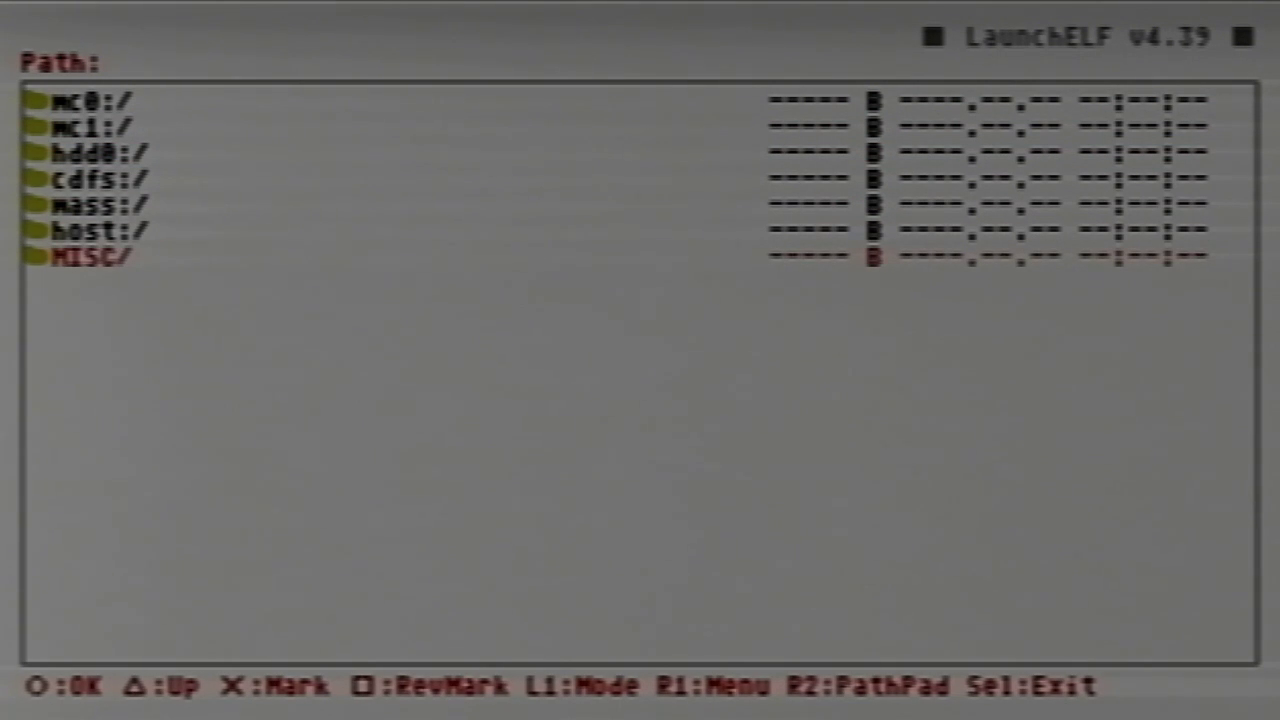
key("Return")
key("Down")
key("Down")
key("Down")
key("Down")
key("Down")
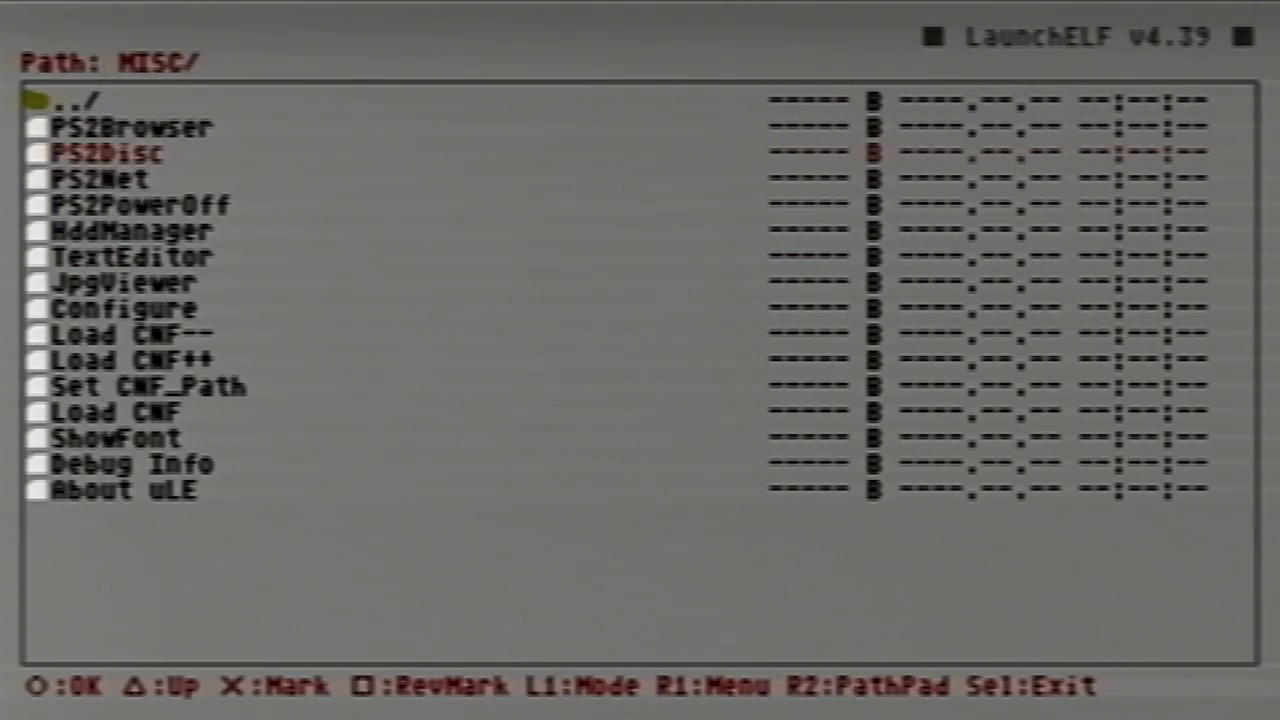
key("Return")
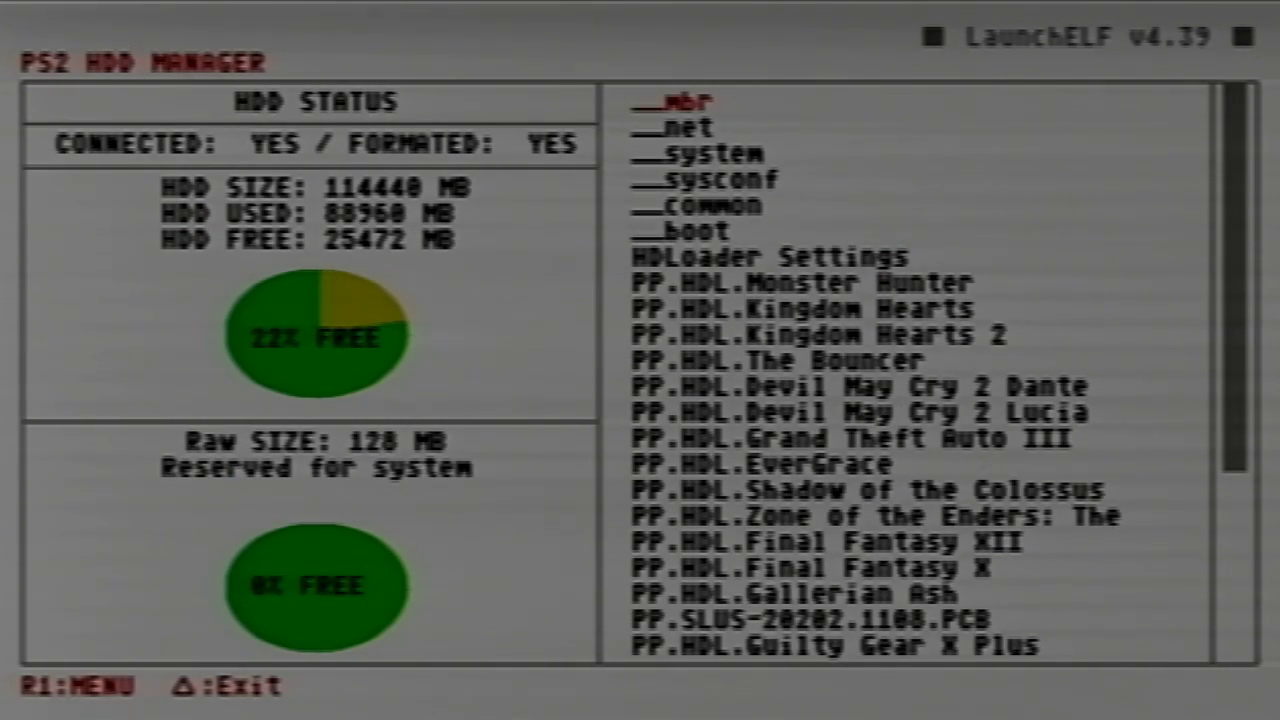
Highlight the PP.SLUS-20202.1108.PCB partition (512 MB, 98% free) in the partition list.
key("Down")
key("Down")
key("Down")
key("Down")
key("Down")
key("Down")
key("Down")
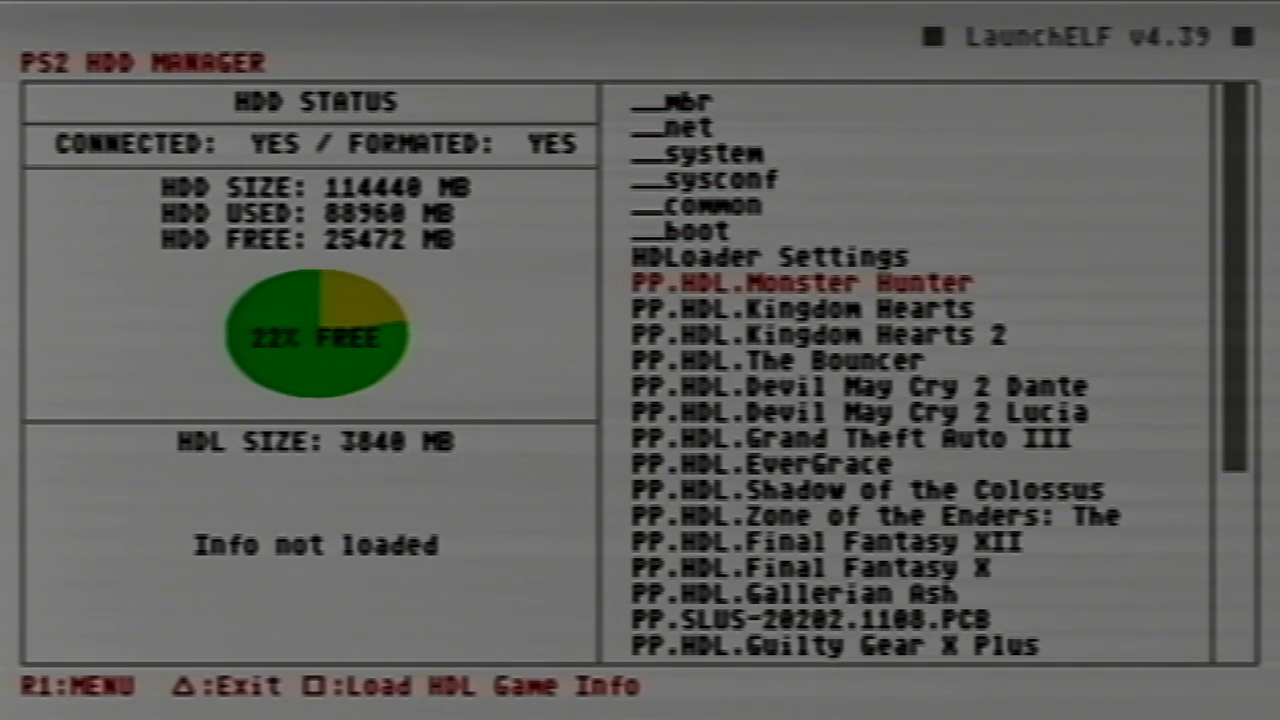
key("Down")
key("Down")
key("Down")
key("Down")
key("Down")
key("Down")
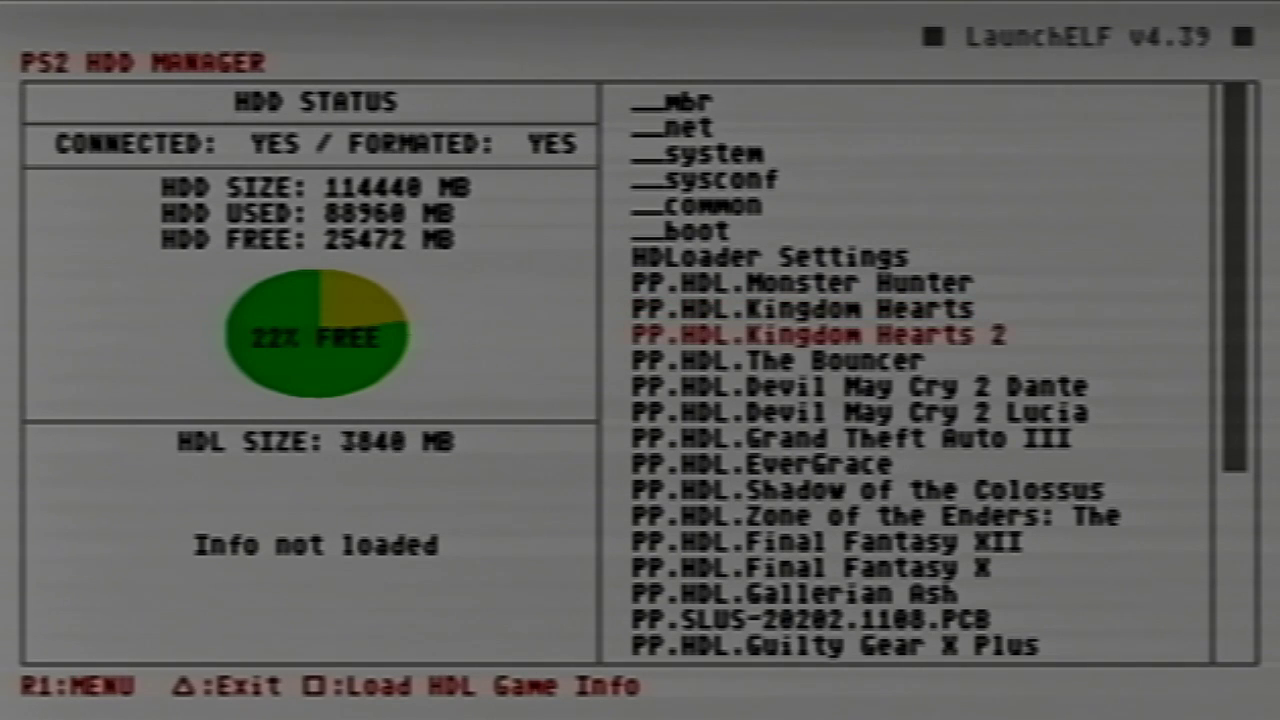
key("Down")
key("Down")
key("Down")
key("Down")
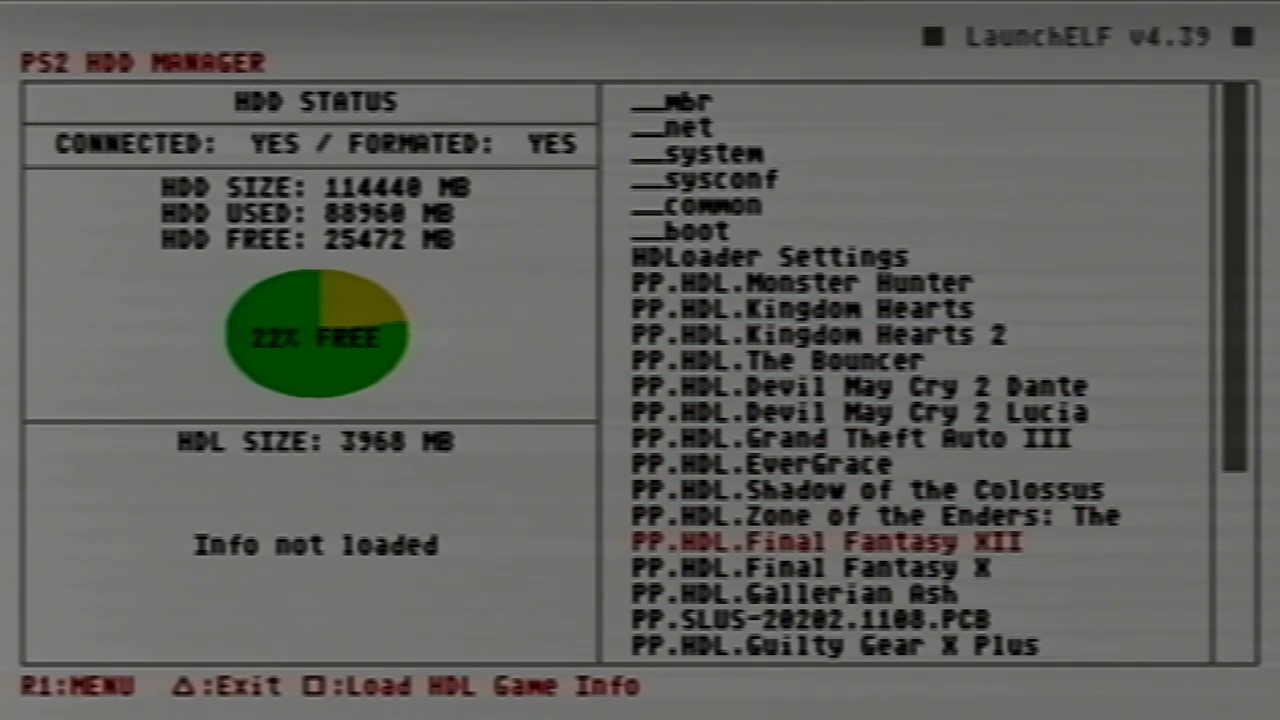
key("Down")
key("Down")
key("Down")
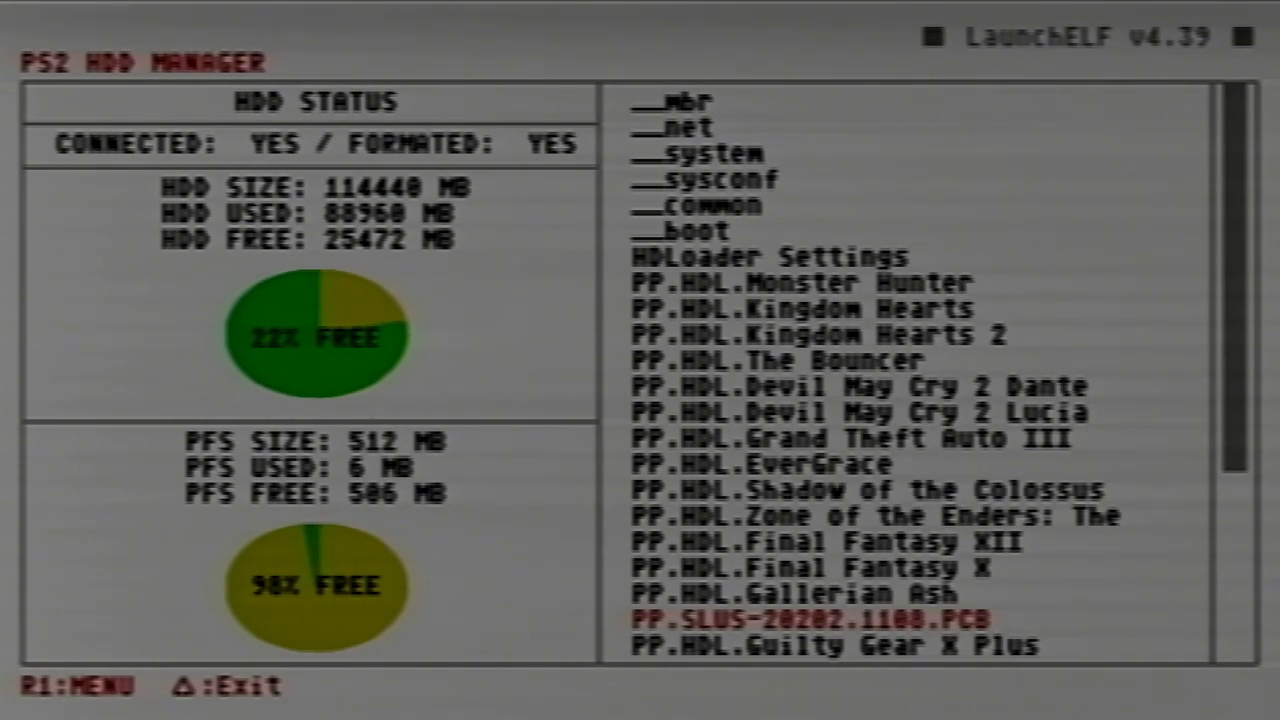
key("Down")
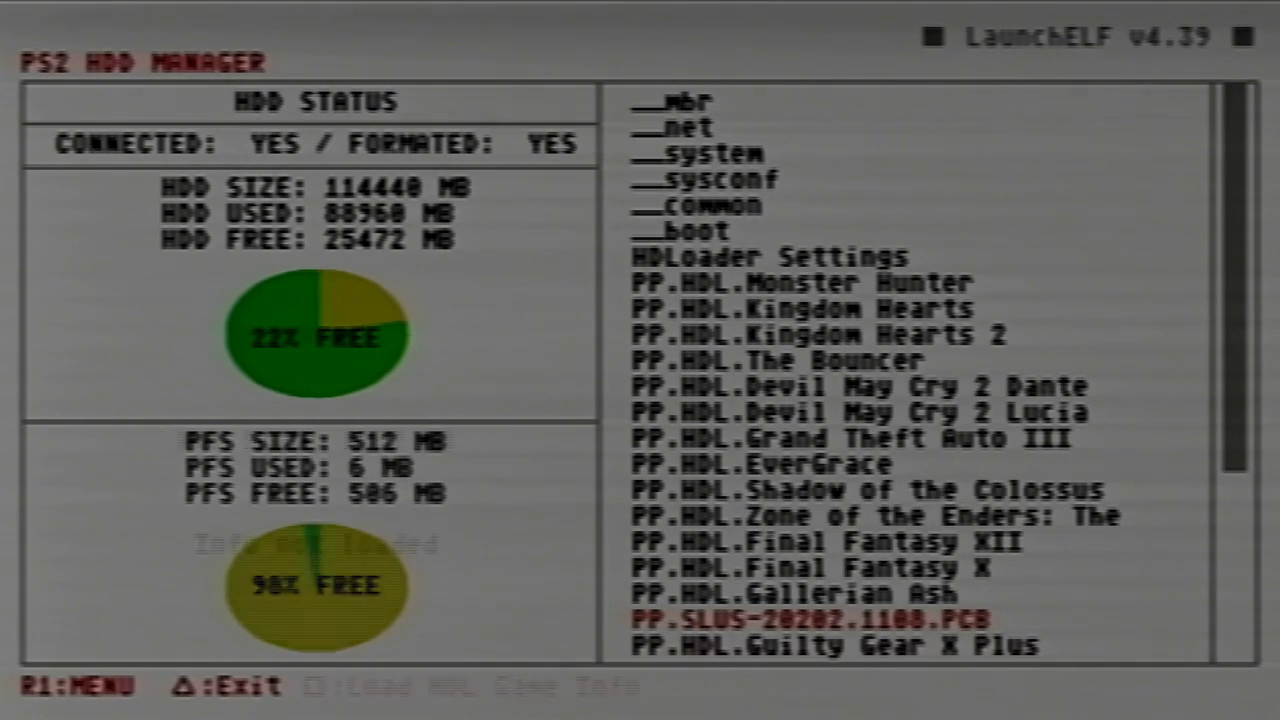
key("Up")
key("Down")
key("Down")
key("Down")
key("Down")
key("Down")
key("Down")
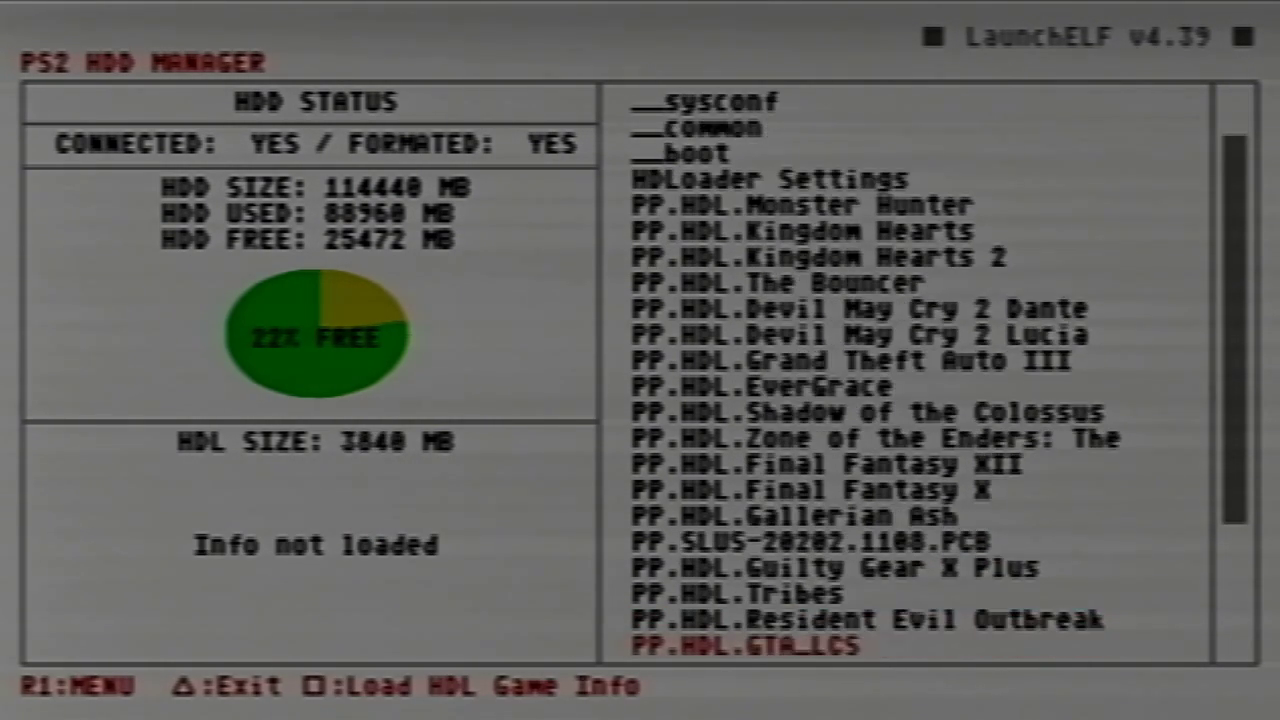
key("Up")
key("Up")
key("Up")
key("Up")
key("Up")
key("Up")
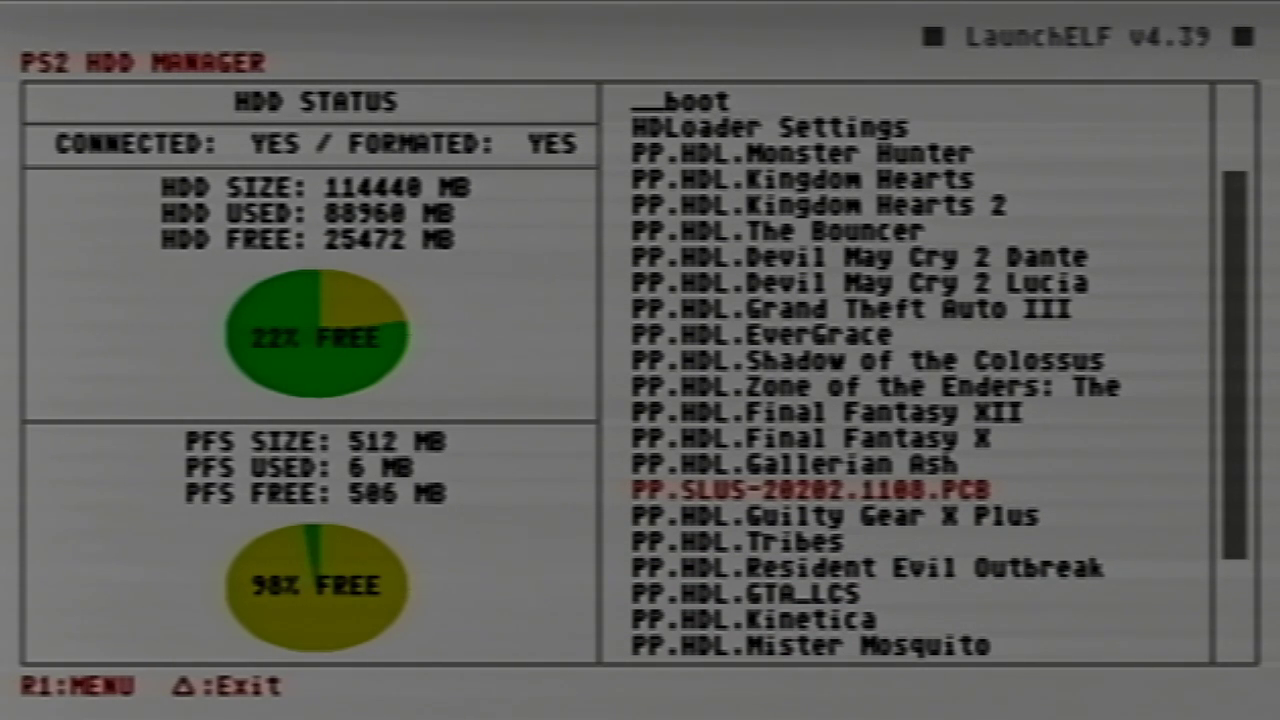
Remove the PP.SLUS-20202.1108.PCB partition, raising free space to 25984 MB.
key("r1")
key("Down")
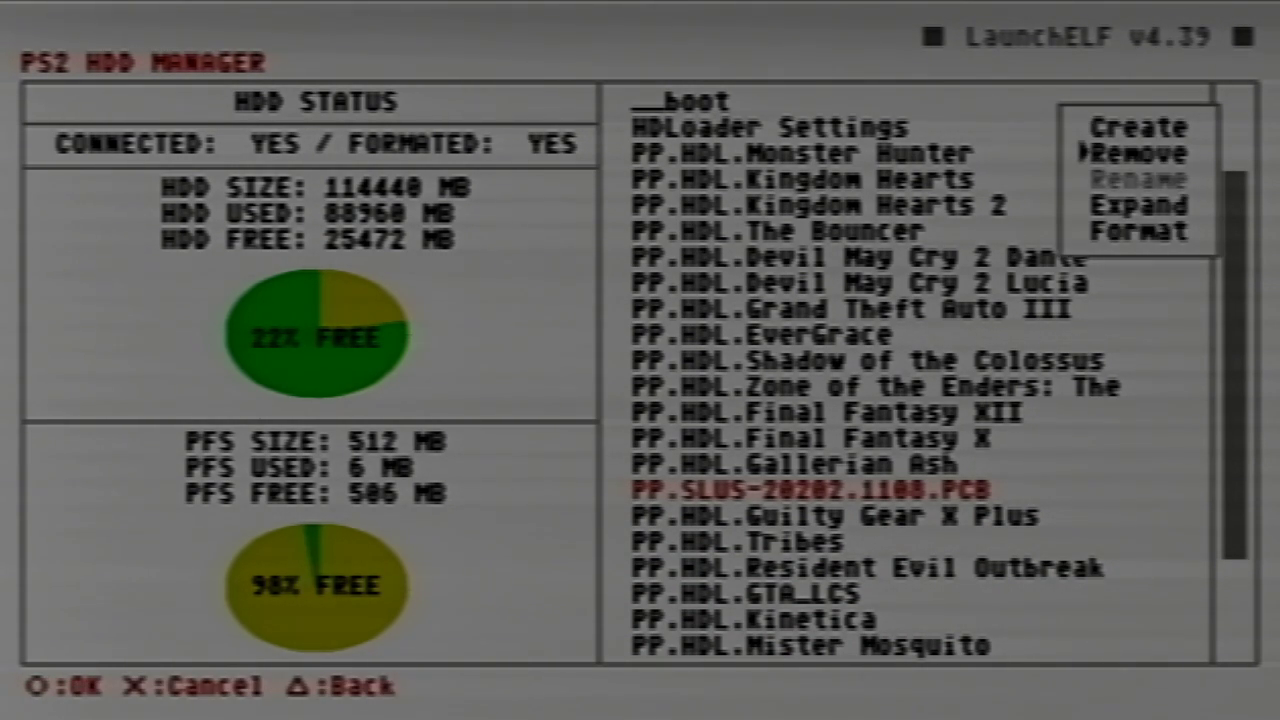
key("Return")
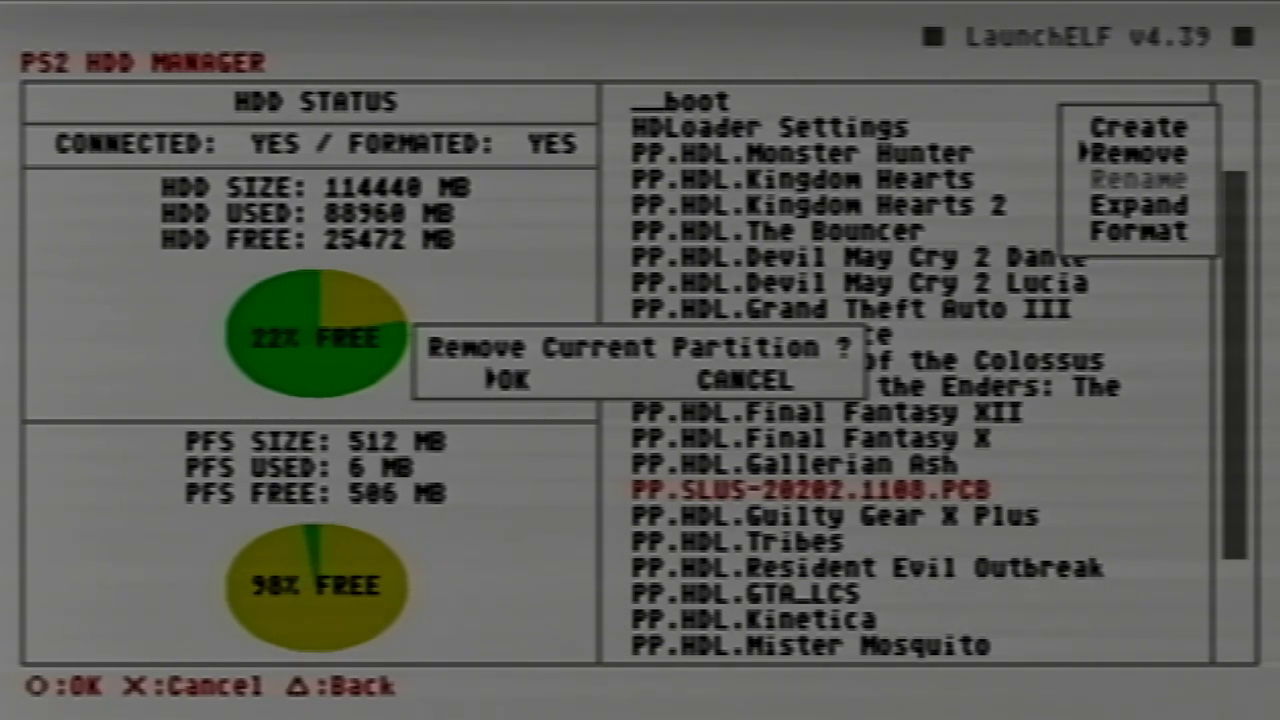
key("Return")
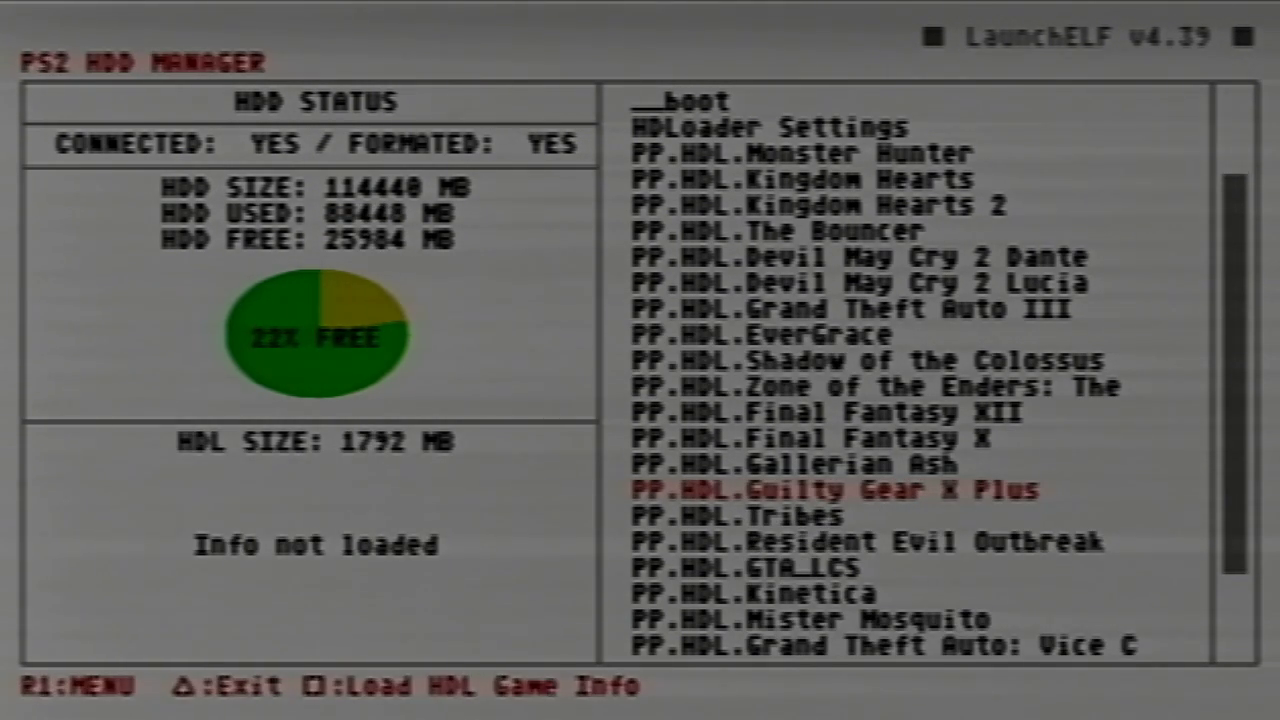
Check the refreshed partition list and return to the LaunchELF main menu.
key("Down")
key("Down")
key("Down")
key("Down")
key("Down")
key("Down")
key("Down")
key("Down")
key("Down")
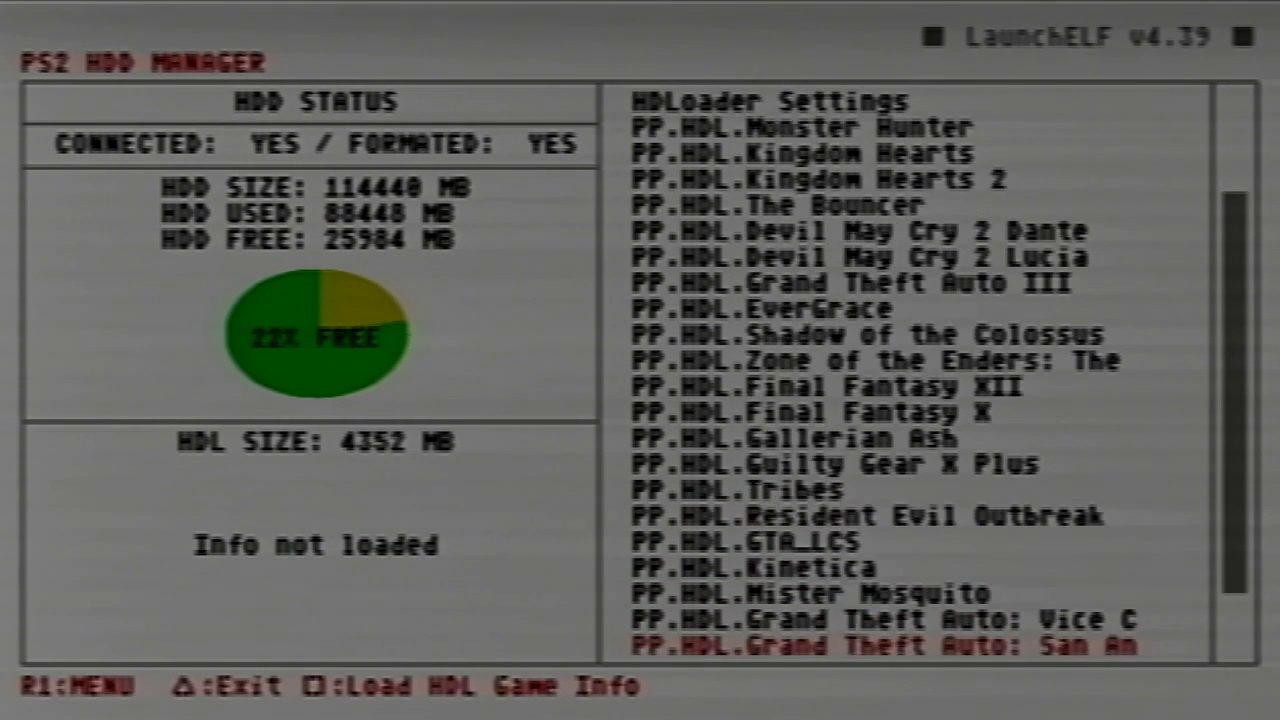
key("Down")
key("Down")
key("Down")
key("Escape")
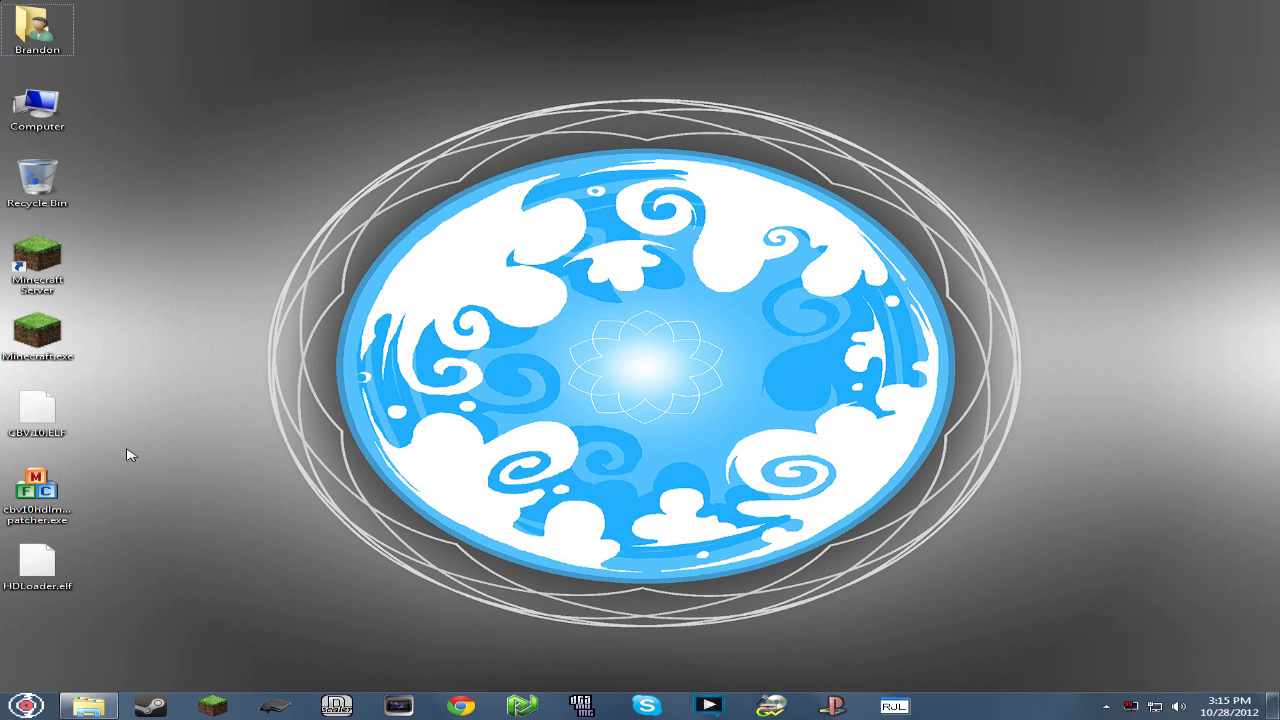
left_click(48, 428)
key("Down")
key("Down")
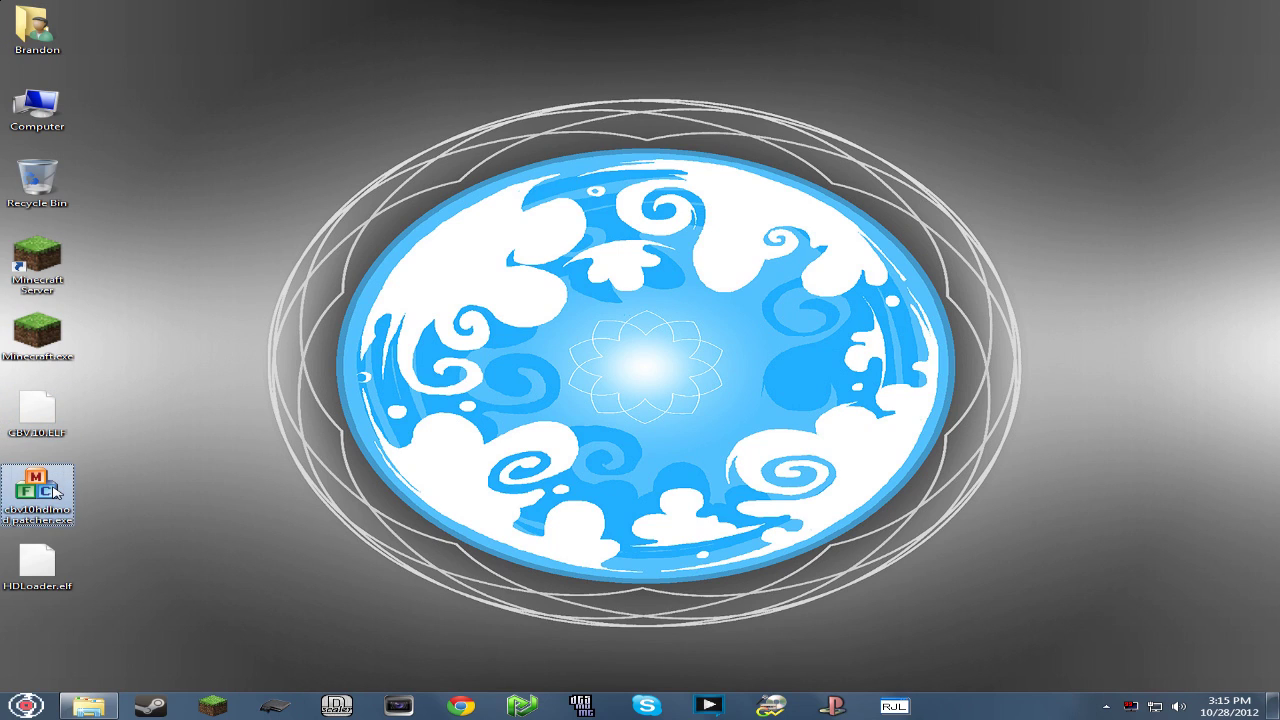
key("Up")
key("Up")
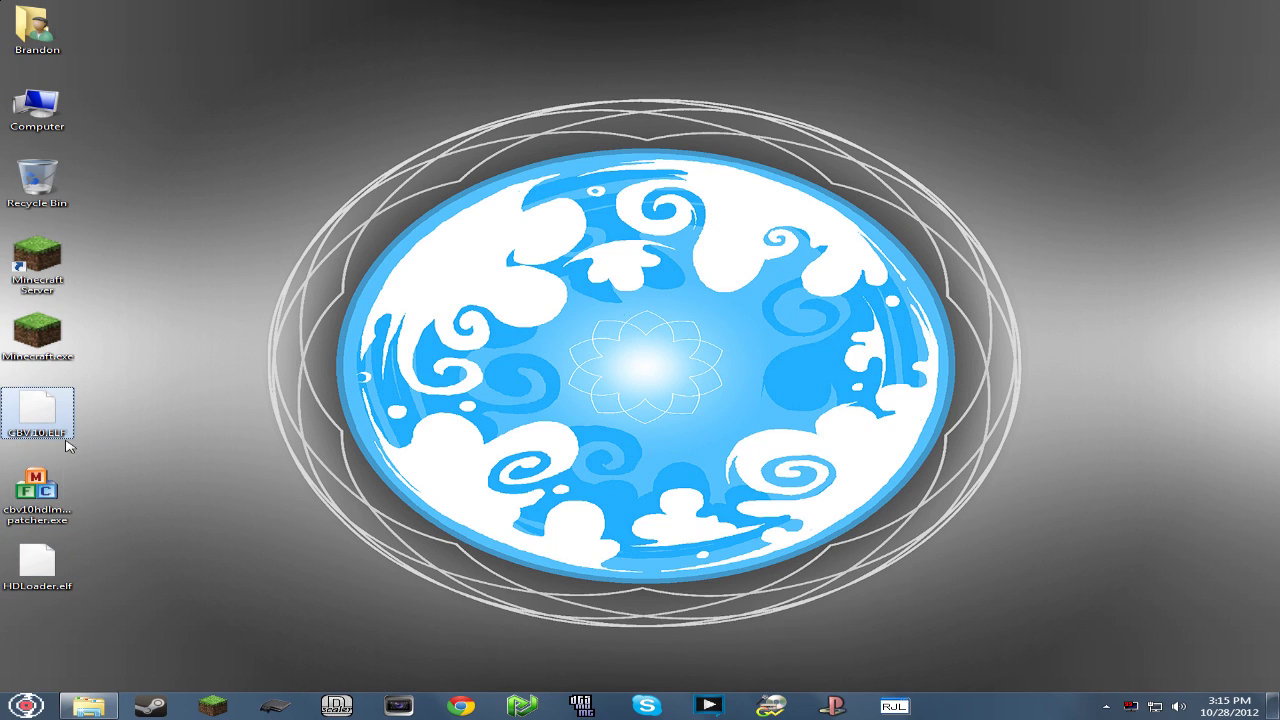
left_click(37, 526)
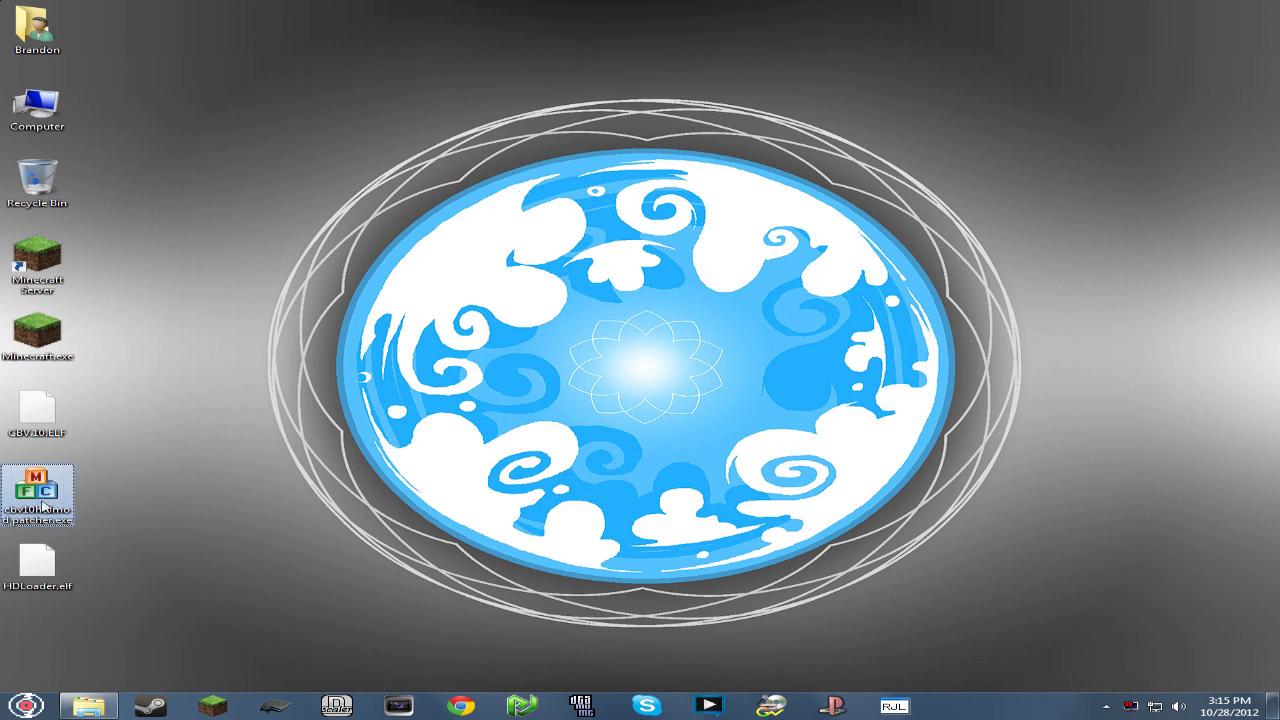
left_click(48, 582)
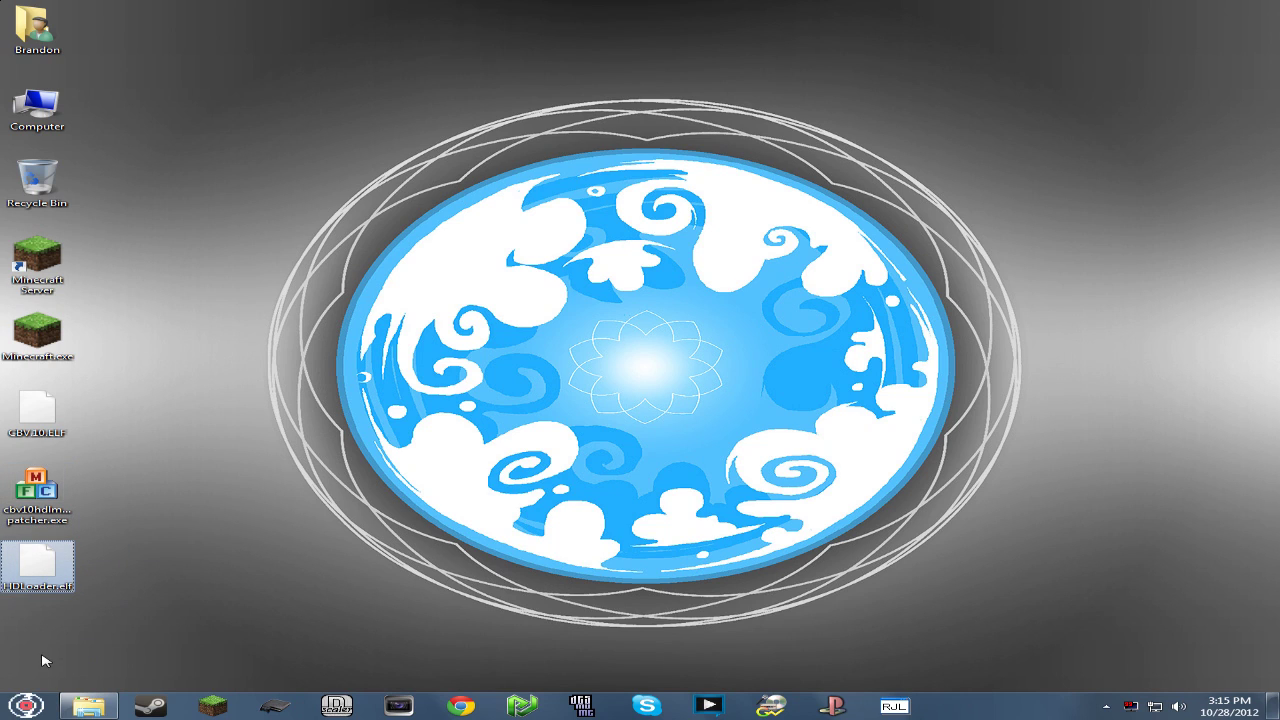
left_click(3, 535)
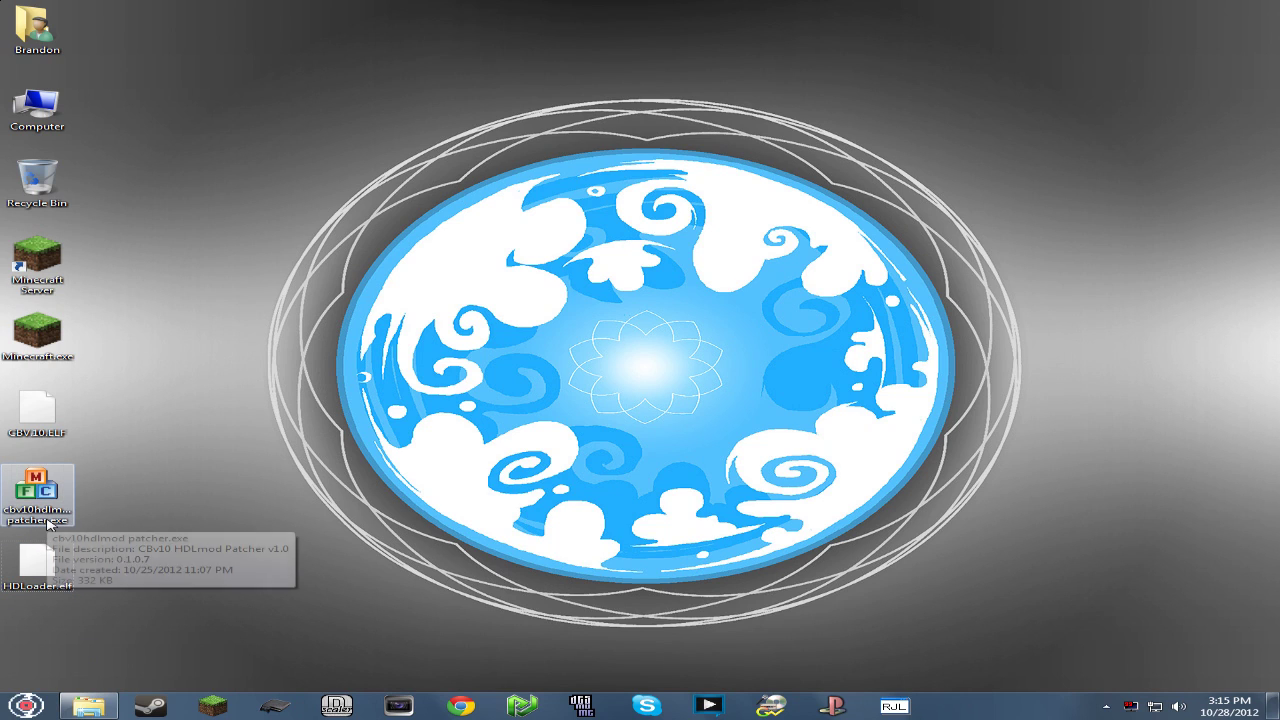
Duplicate CBV10.ELF on the desktop and place the copy below HDLoader.elf.
right_click(29, 421)
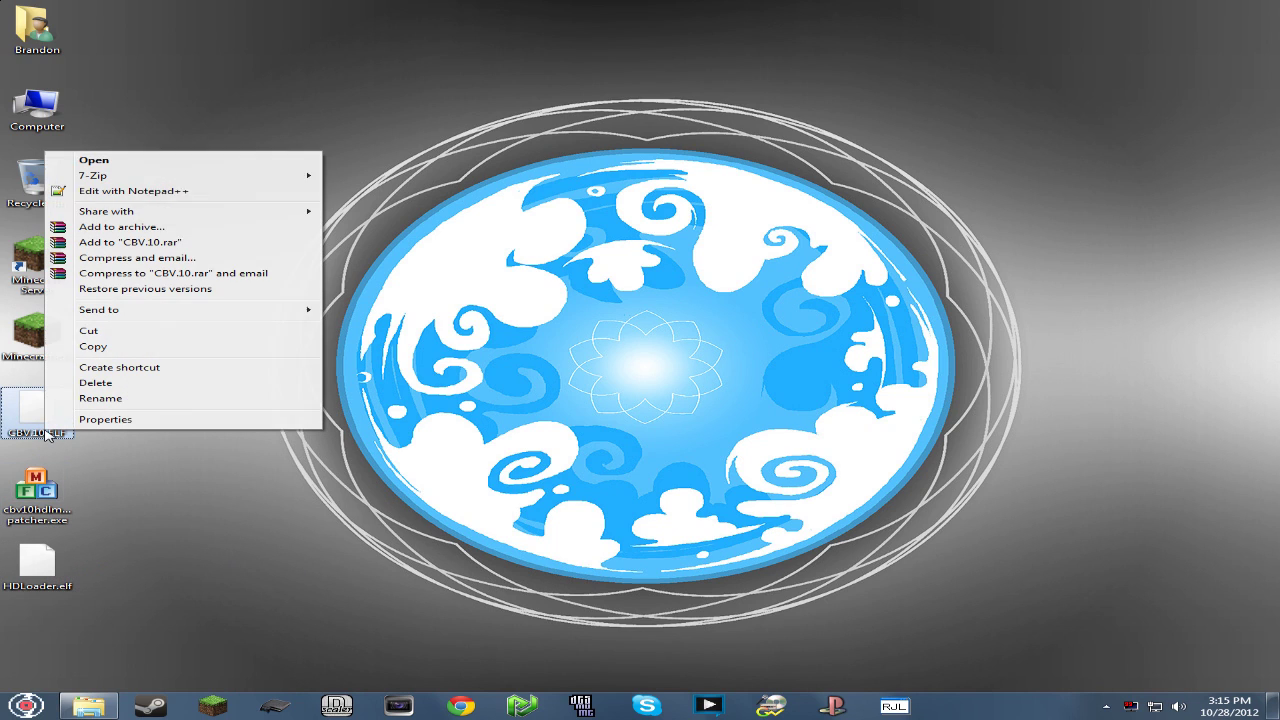
left_click(110, 350)
right_click(170, 628)
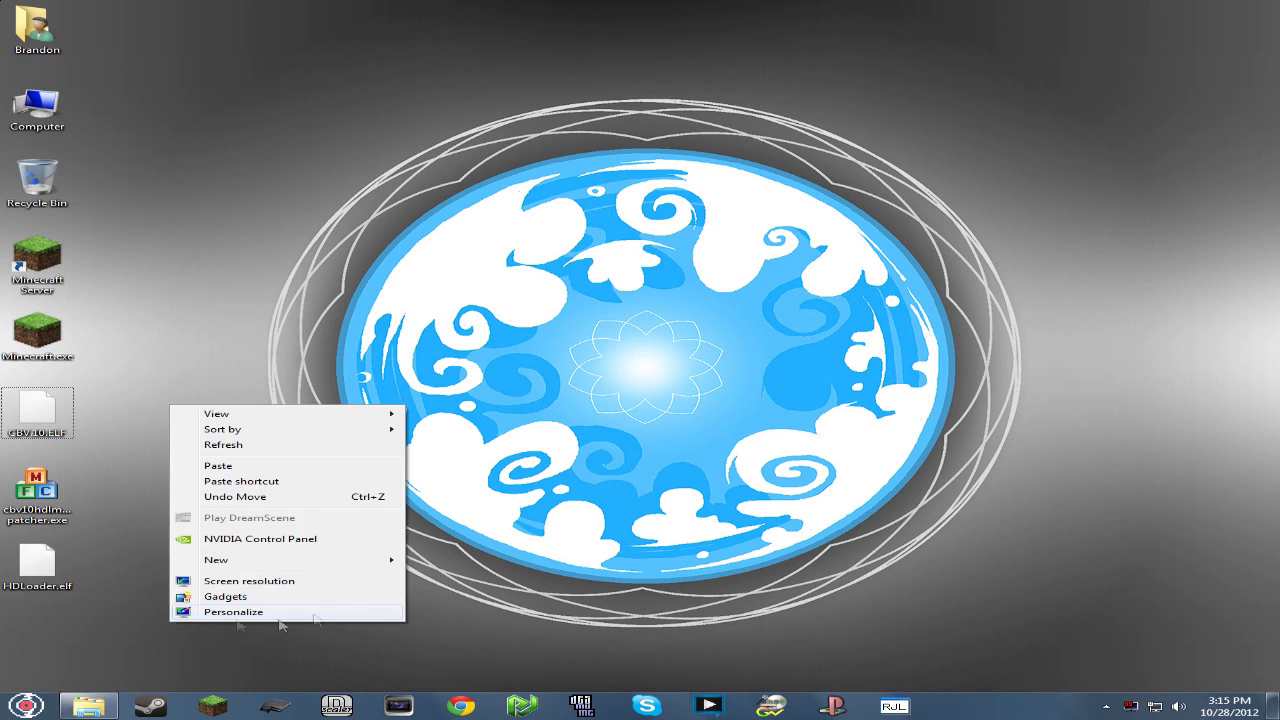
left_click(227, 473)
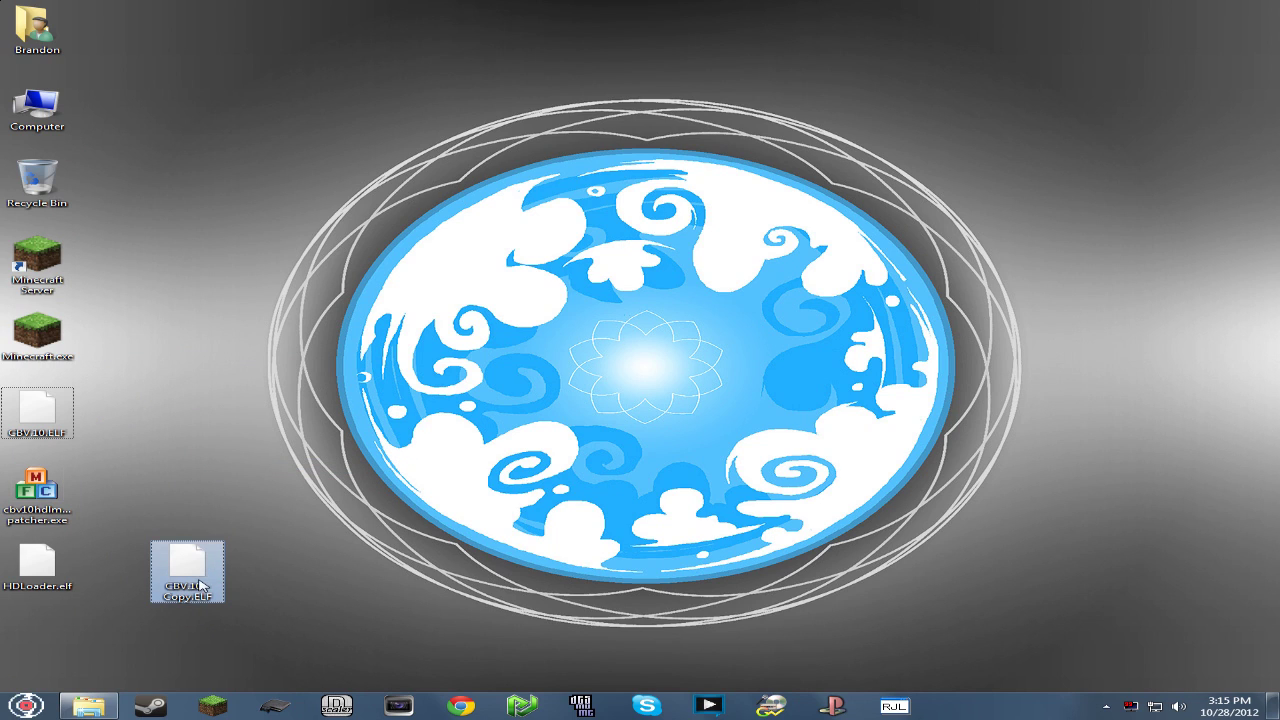
left_click_drag(188, 575, 50, 640)
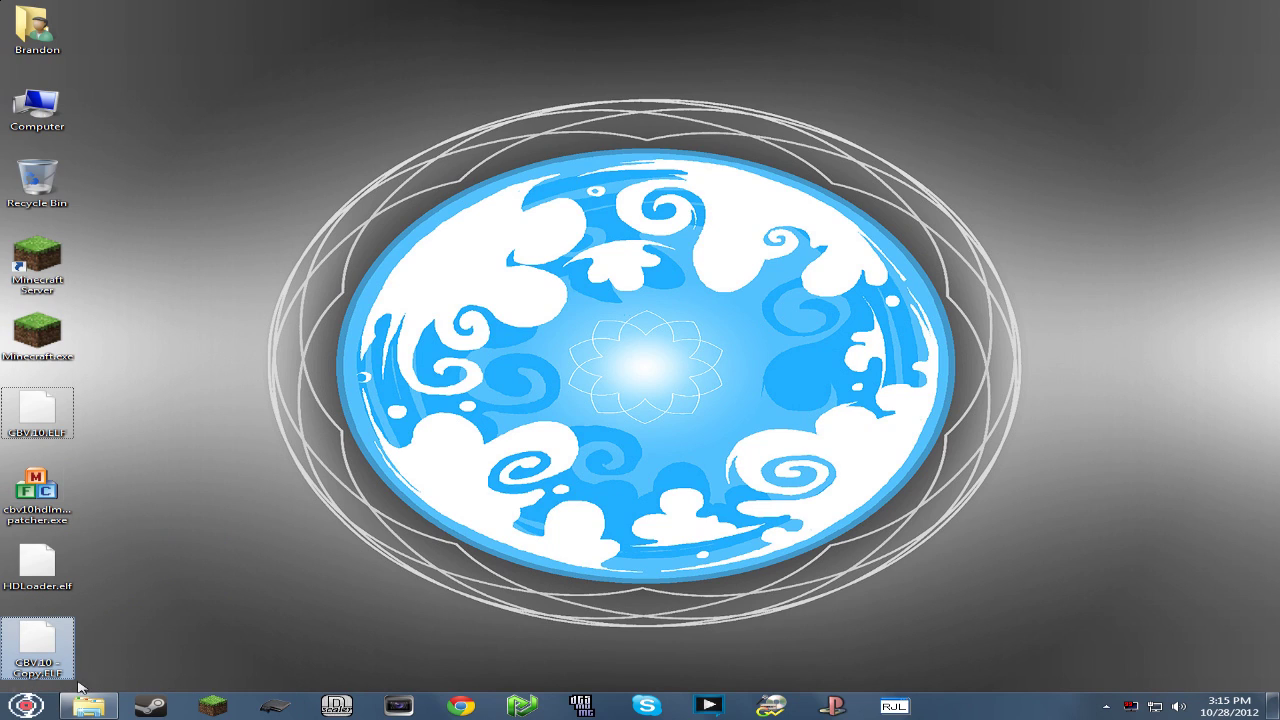
left_click(202, 642)
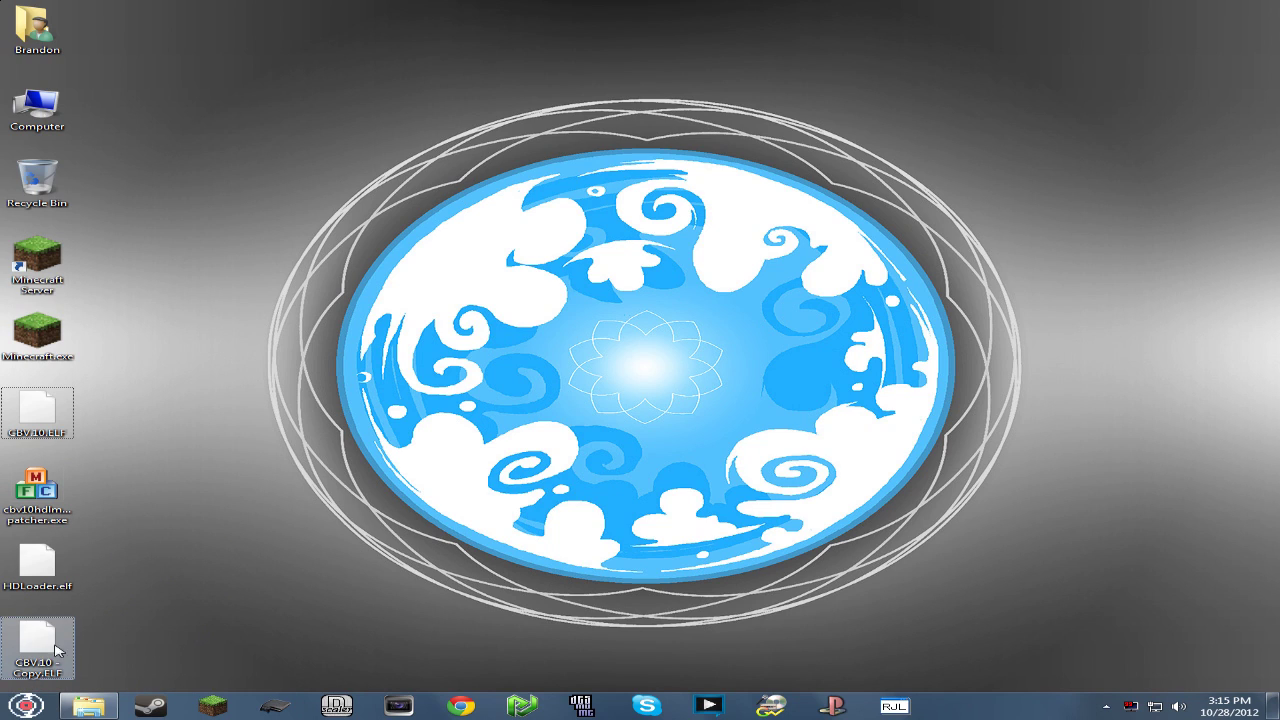
Rename the original CBV.10.ELF to 'Codebreaker V10 Patched.ELF'.
left_click(30, 437)
left_click(30, 437)
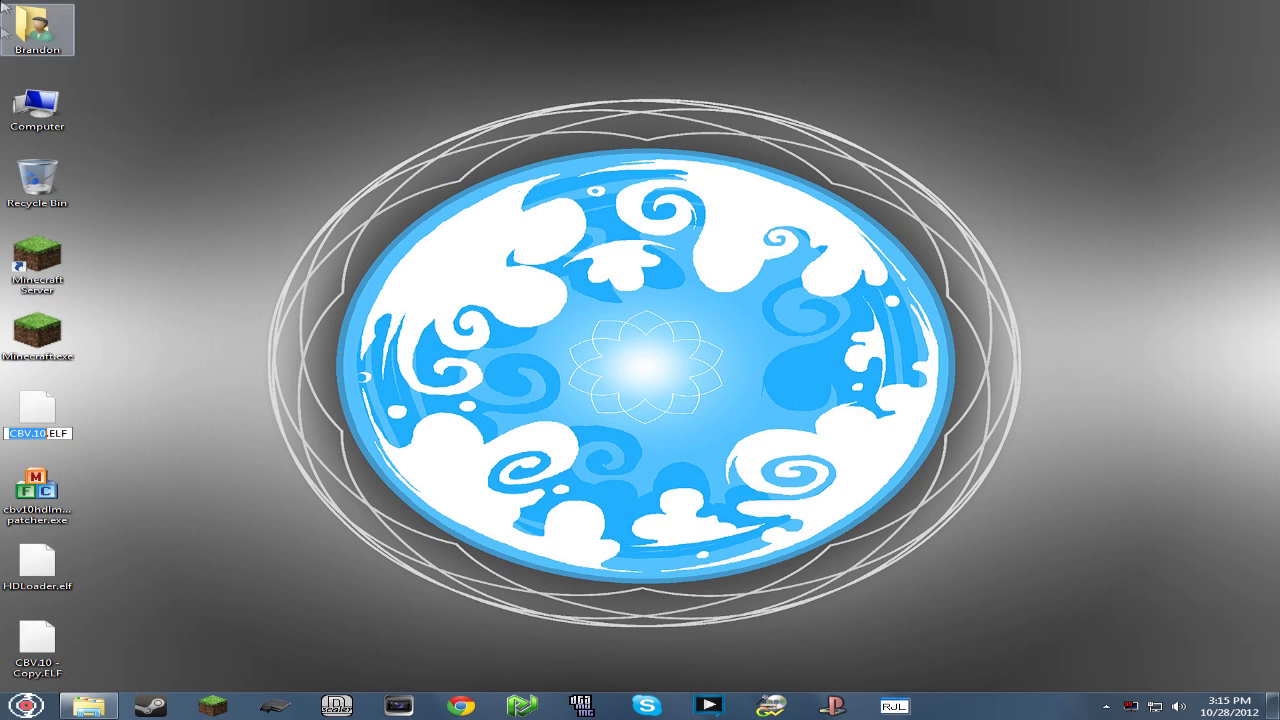
type("Codb r")
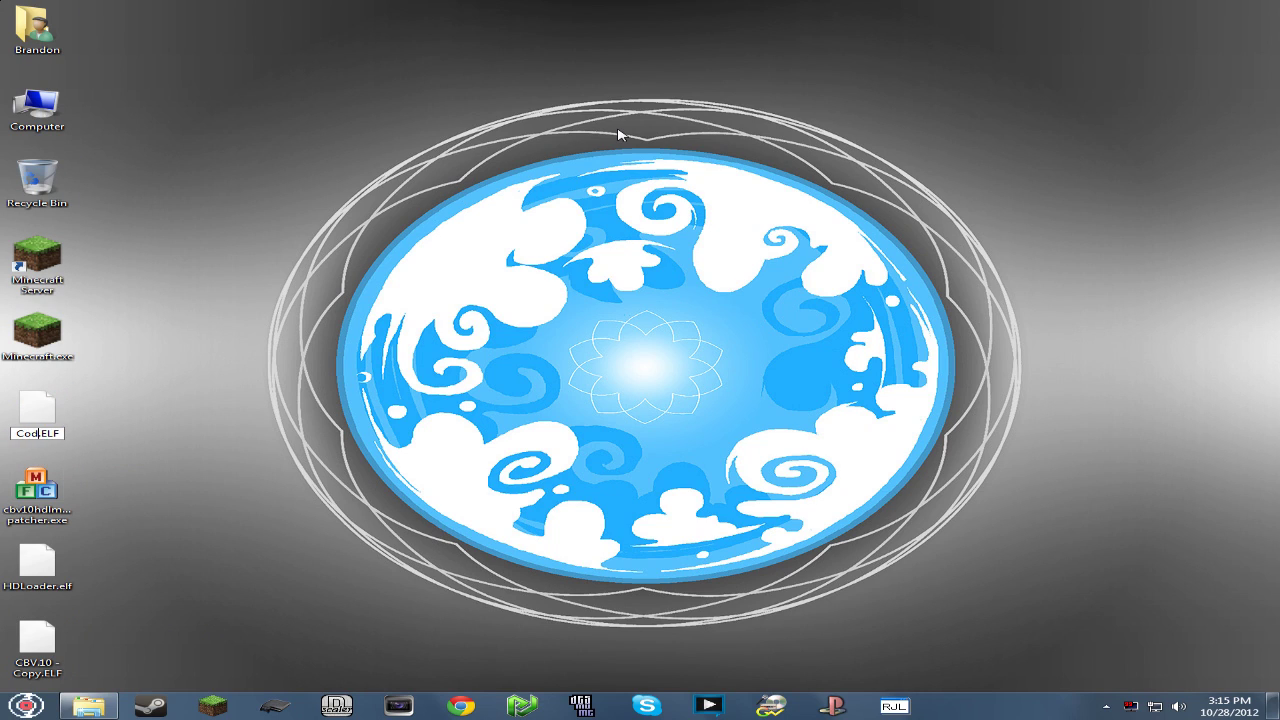
key("BackSpace")
key("BackSpace")
key("BackSpace")
type("e")
type("breaker V")
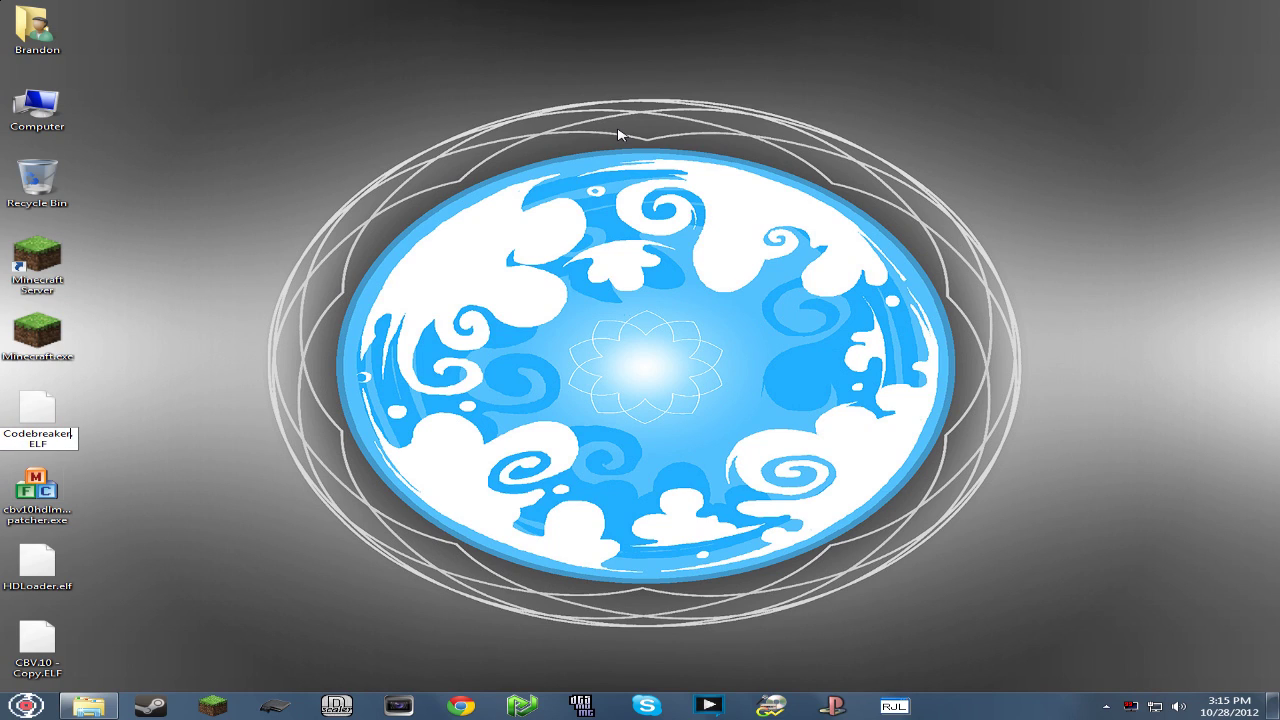
type("10 Patched.")
key("Return")
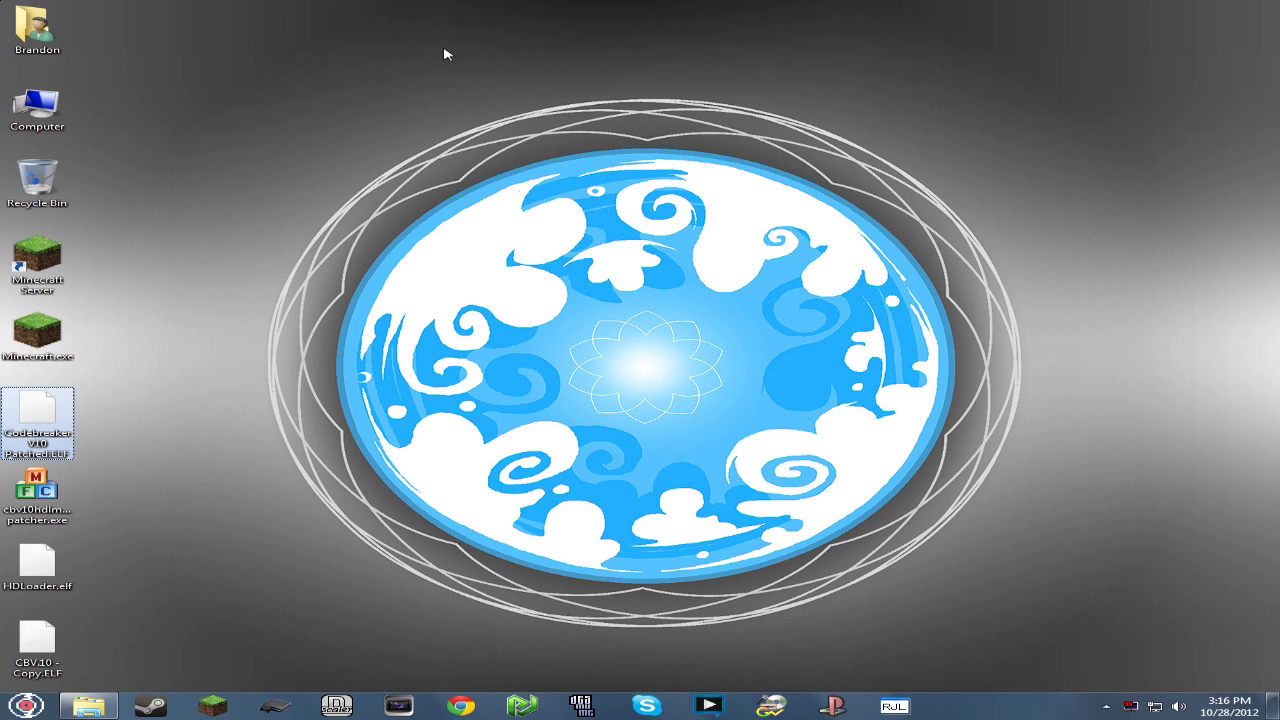
left_click(490, 621)
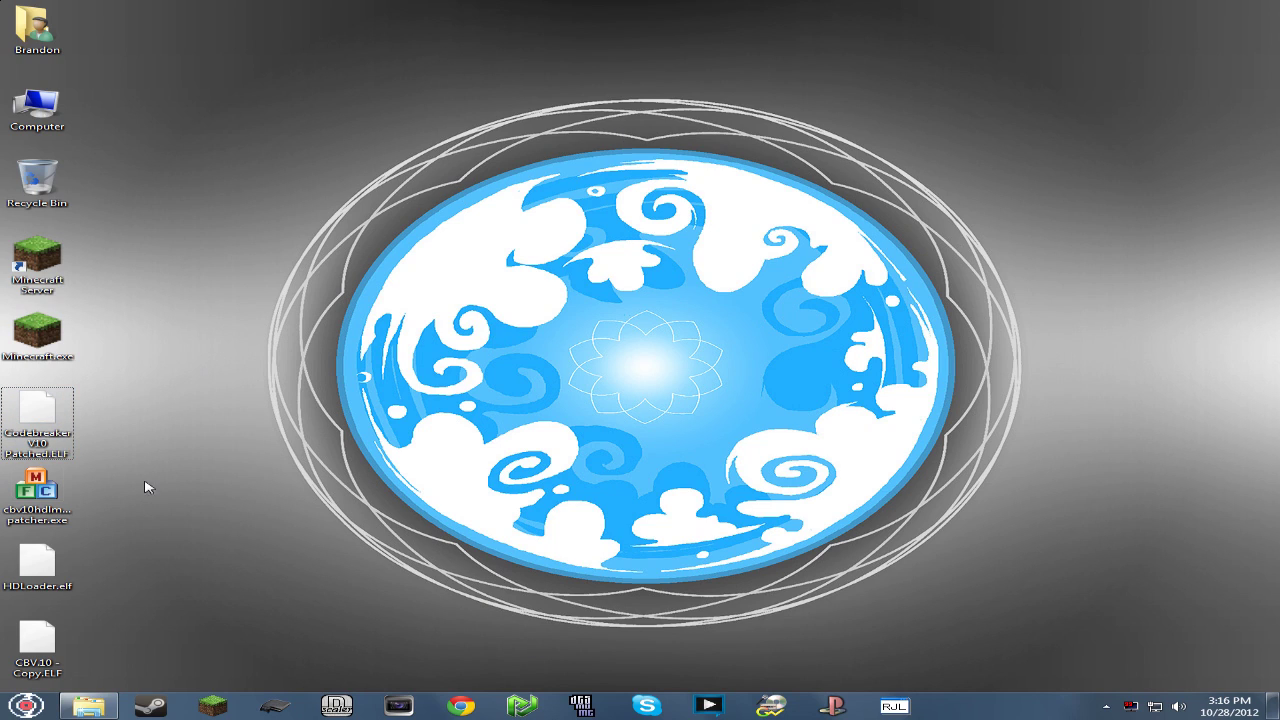
Patch Codebreaker V10 Patched.ELF with the HDLmod patcher, accepting the overwrite warning.
double_click(50, 510)
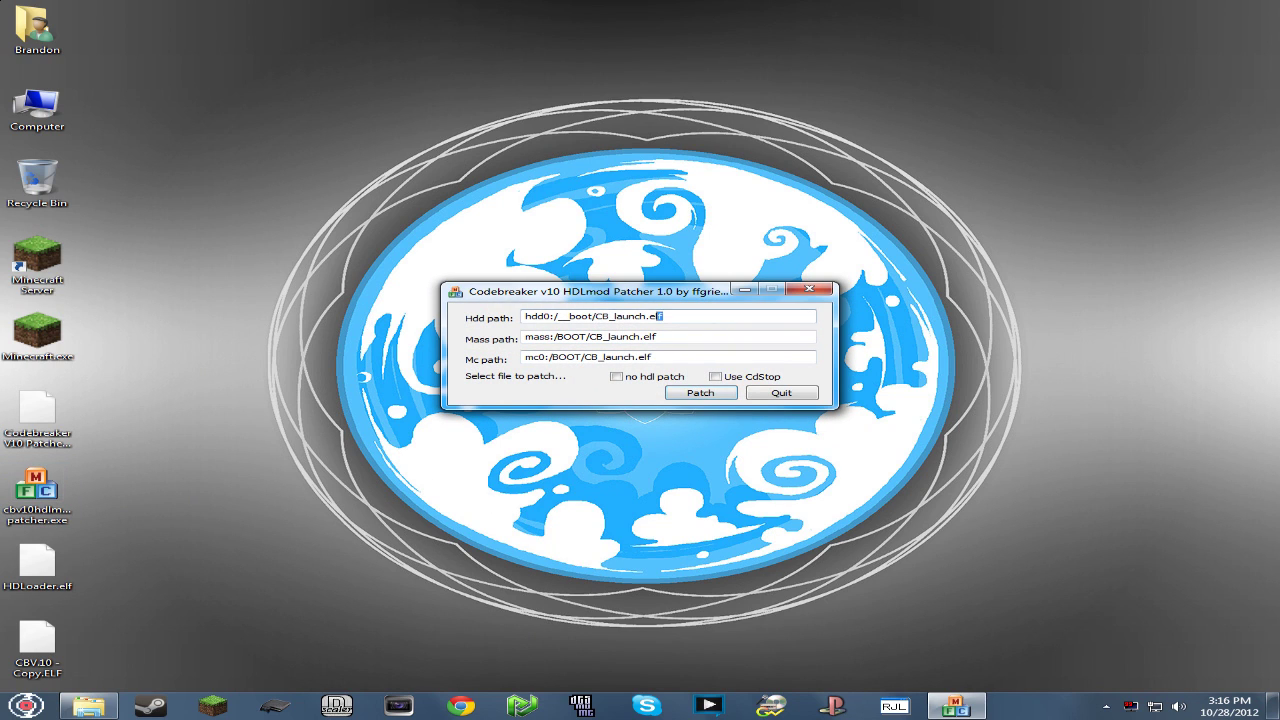
left_click_drag(686, 316, 597, 317)
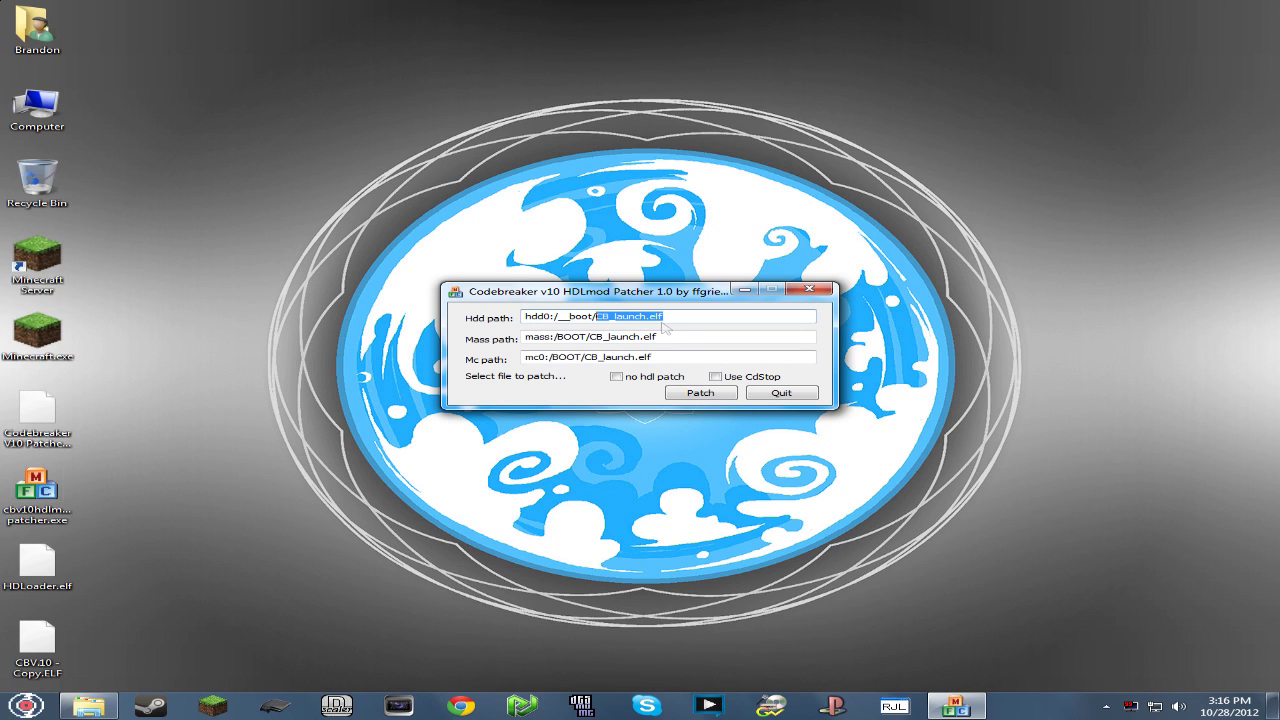
left_click(664, 337)
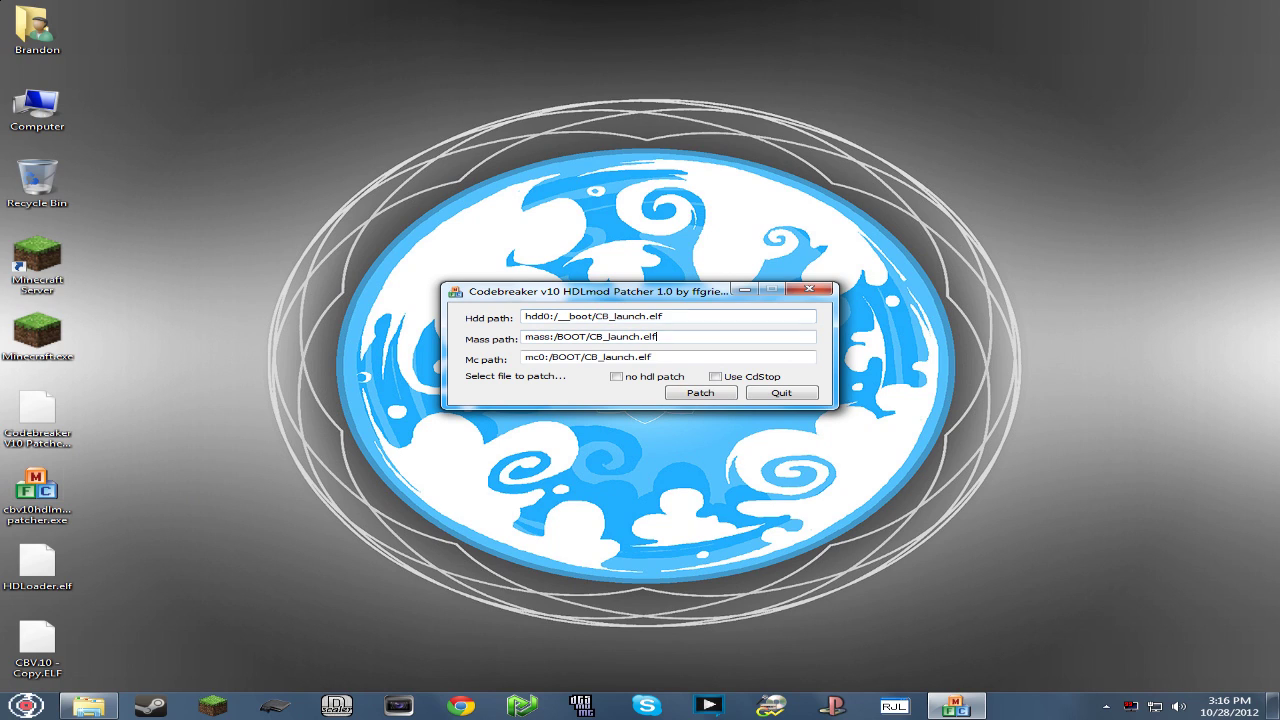
left_click(697, 394)
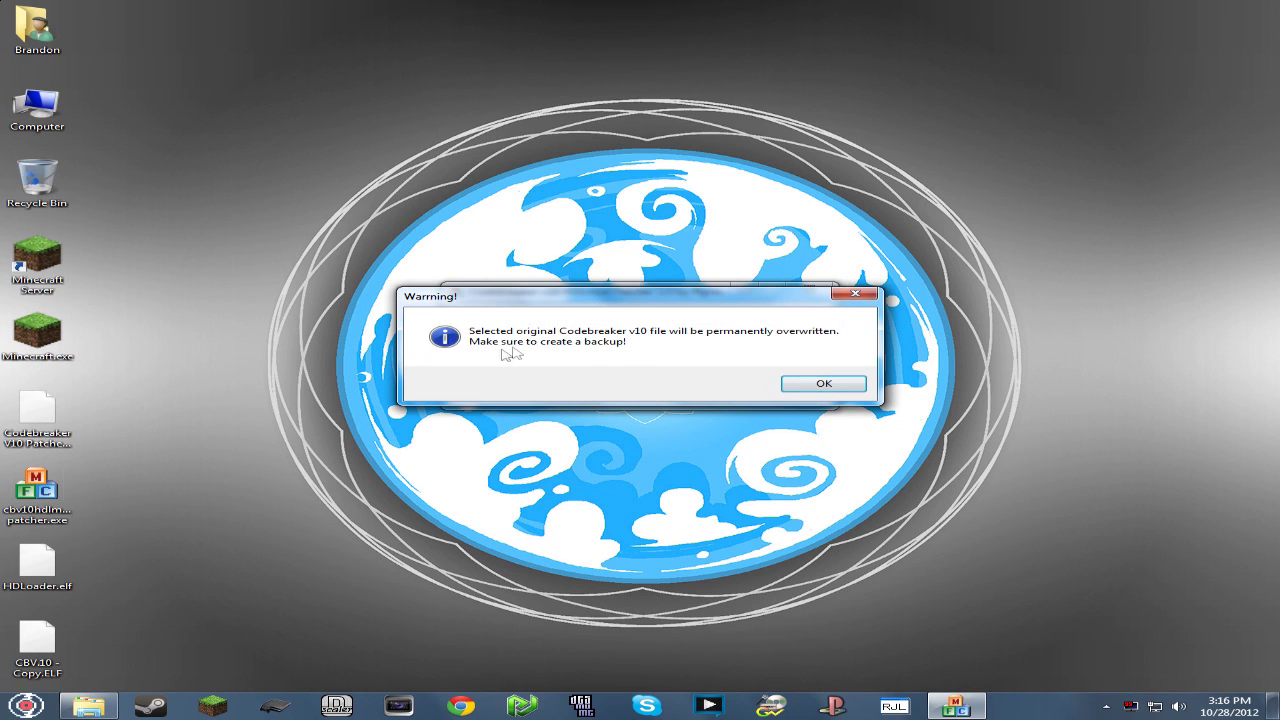
left_click(828, 393)
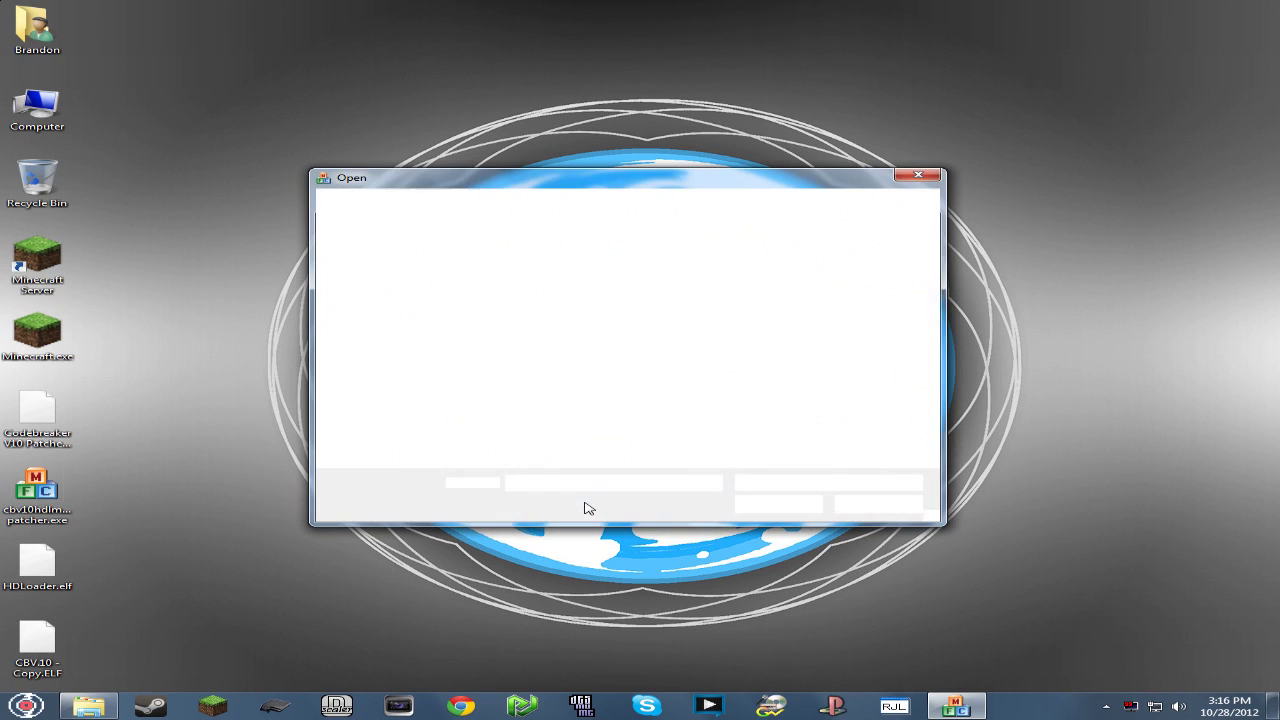
scroll(740, 423, "down", 1)
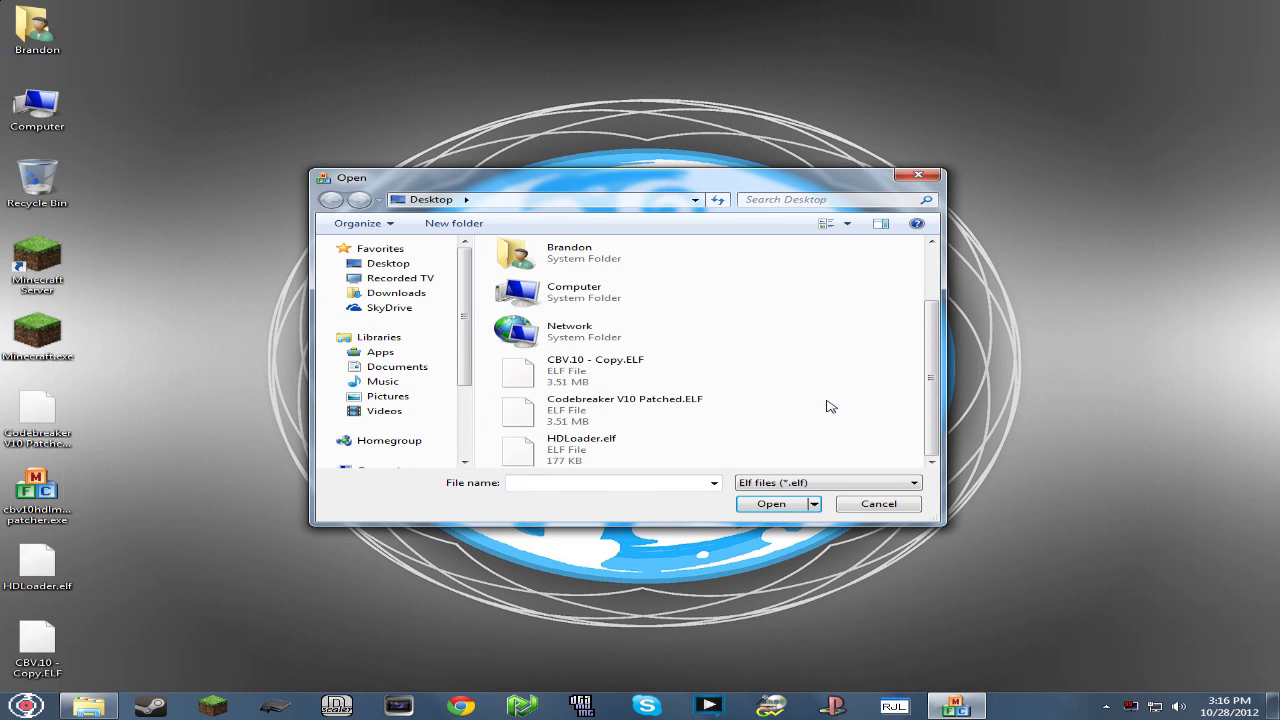
double_click(549, 418)
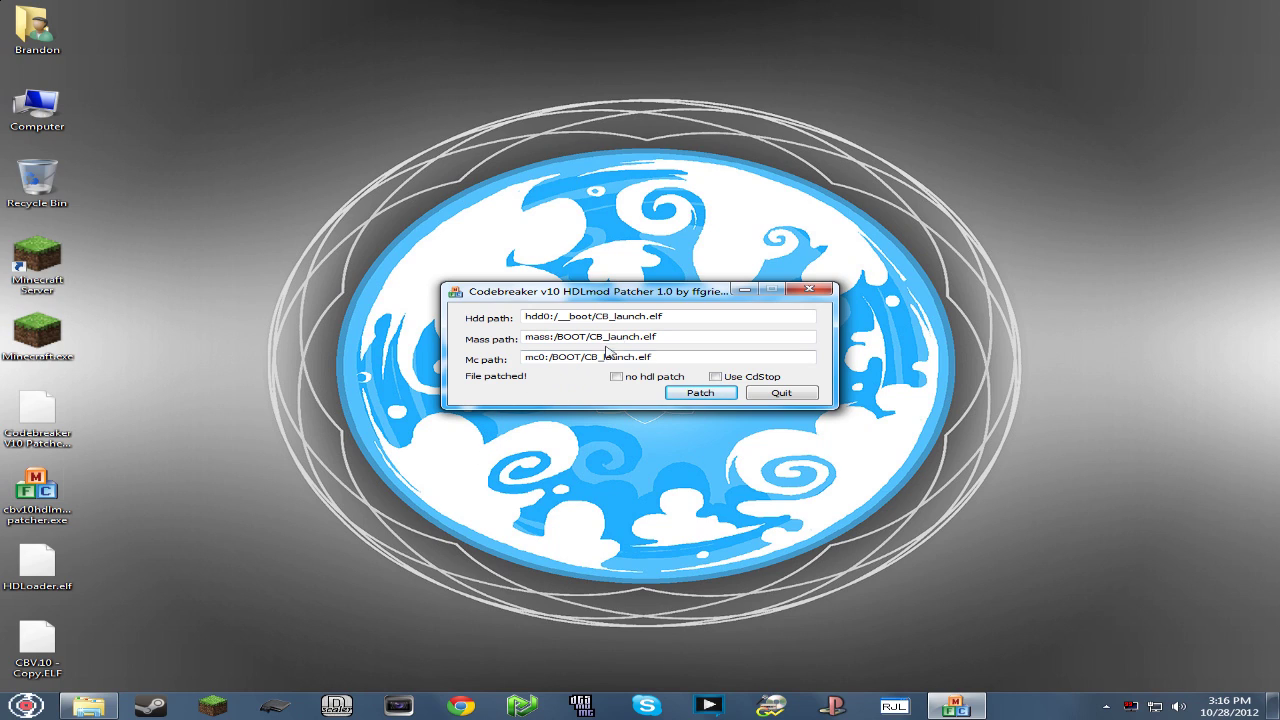
Copy the name CB_launch from the patcher's USB launch path.
left_click_drag(657, 337, 629, 337)
double_click(641, 337)
left_click(641, 337)
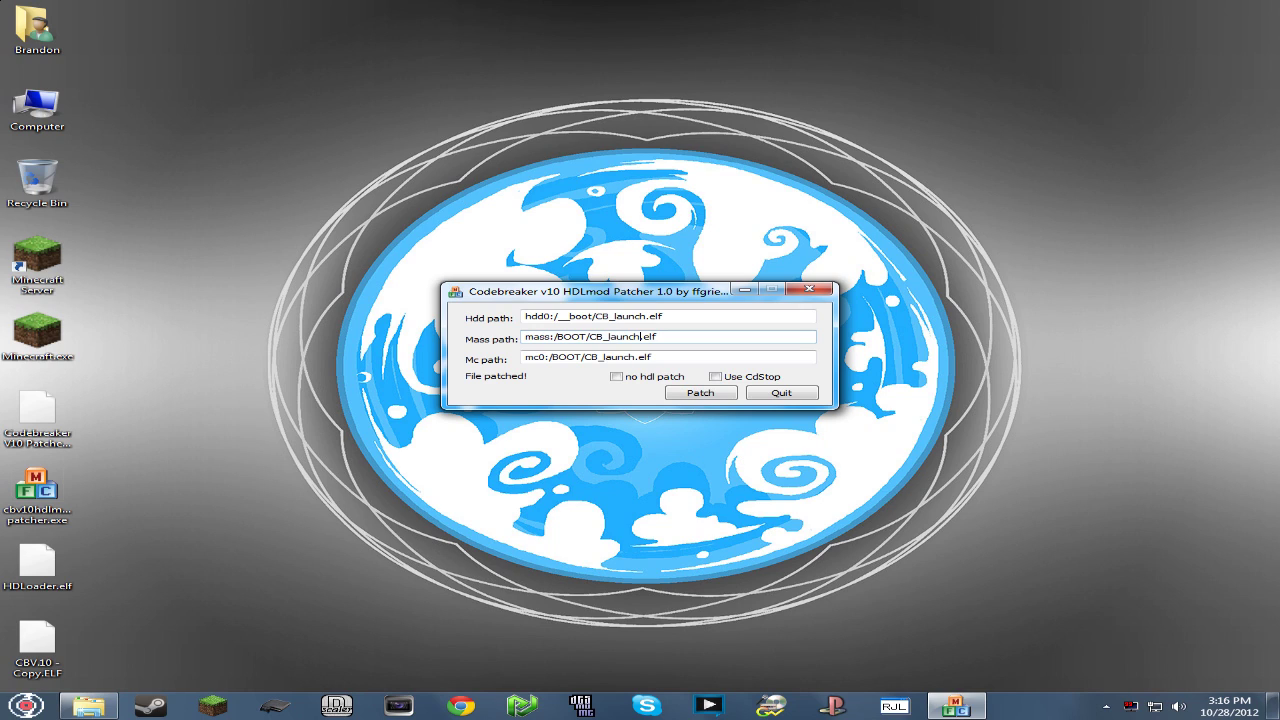
left_click_drag(636, 337, 586, 337)
right_click(588, 338)
left_click(640, 384)
Rename HDLoader.elf to CB_launch.elf, fixing a typo, and close the patcher.
left_click(32, 588)
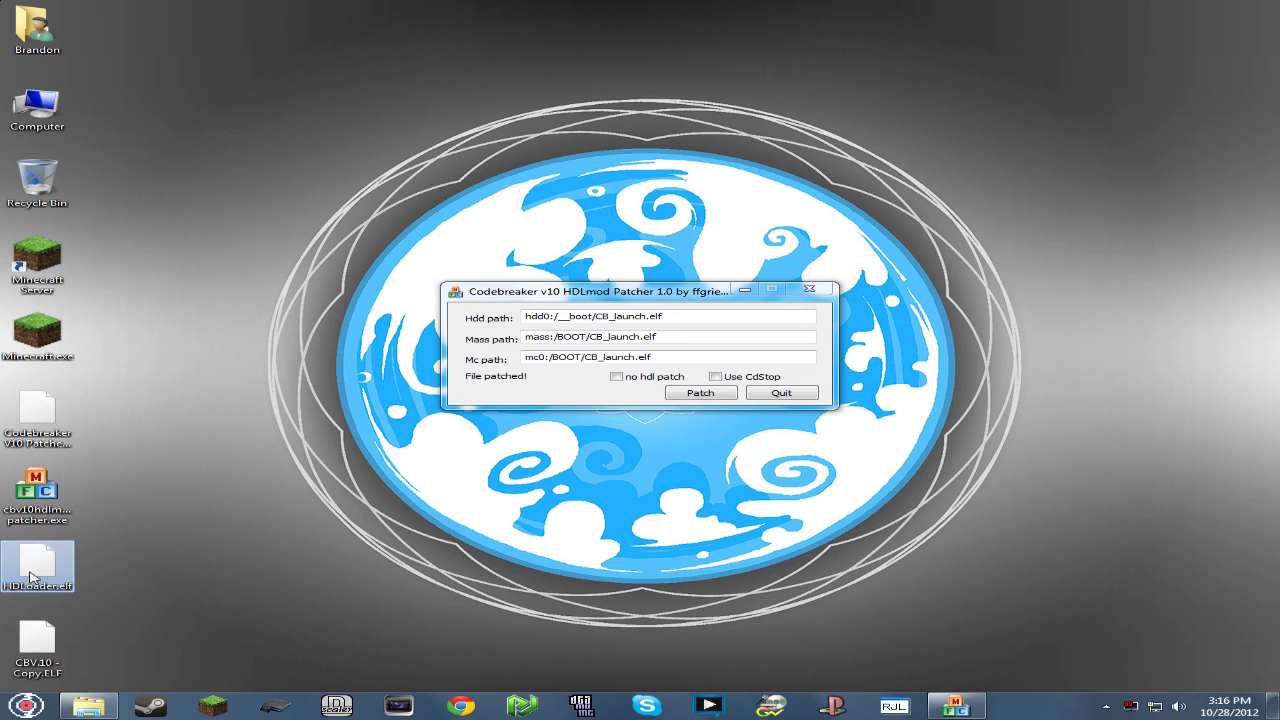
key("F2")
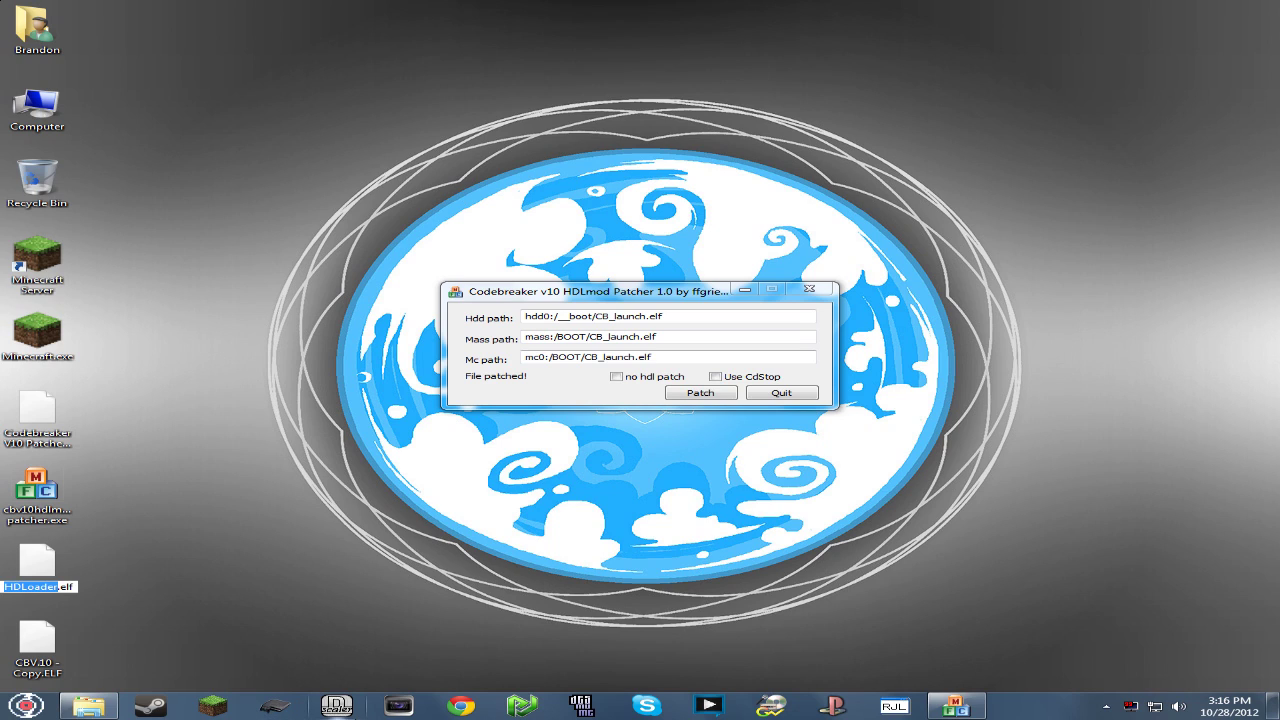
key("ctrl+v")
key("Return")
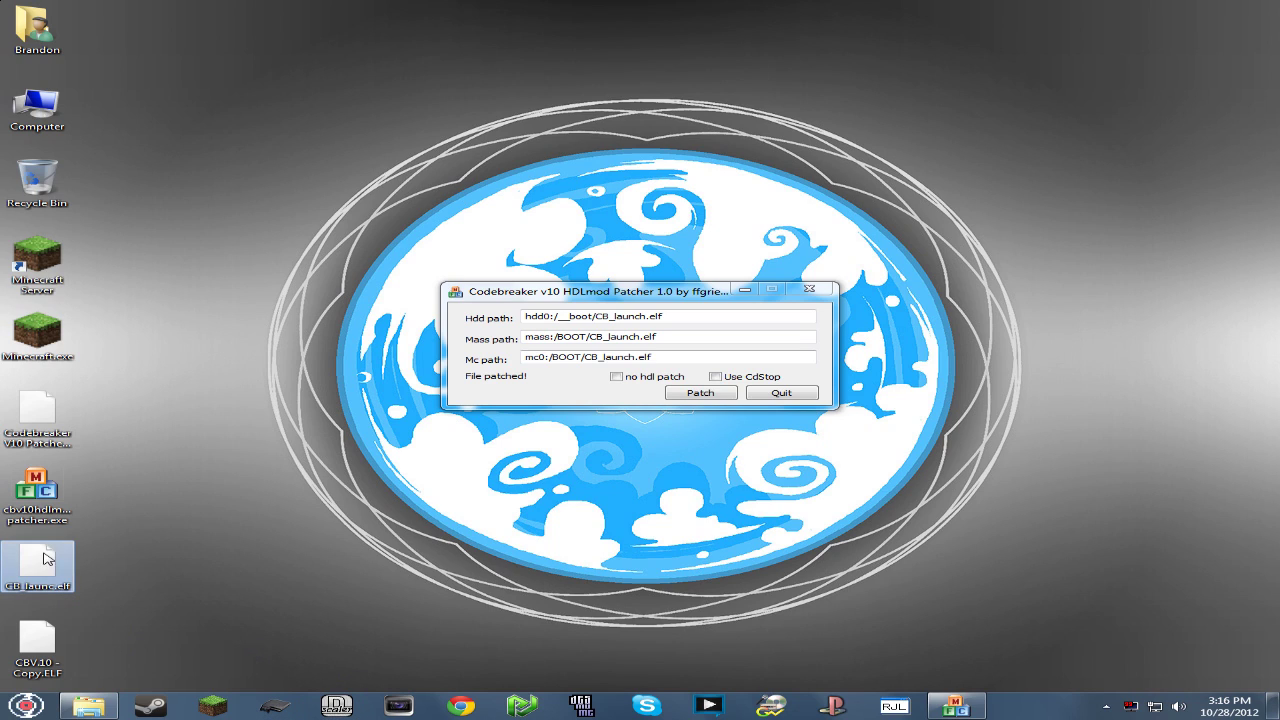
key("F2")
left_click(51, 588)
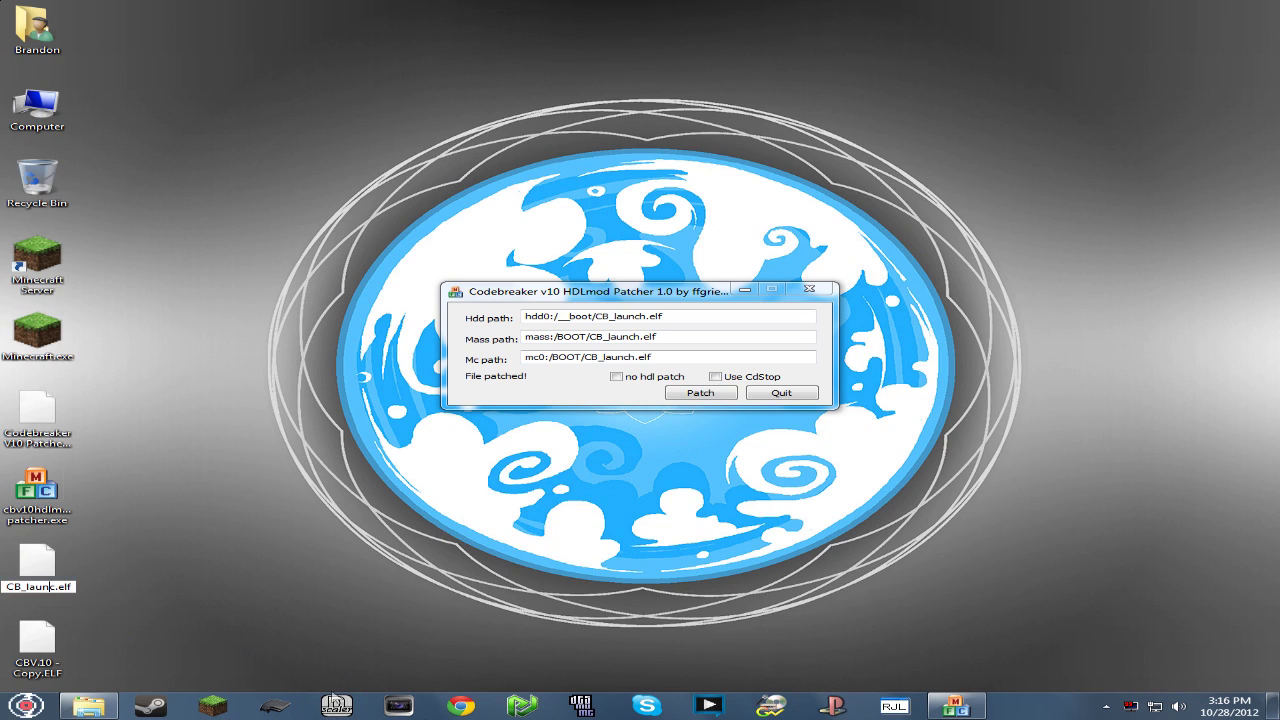
type("h")
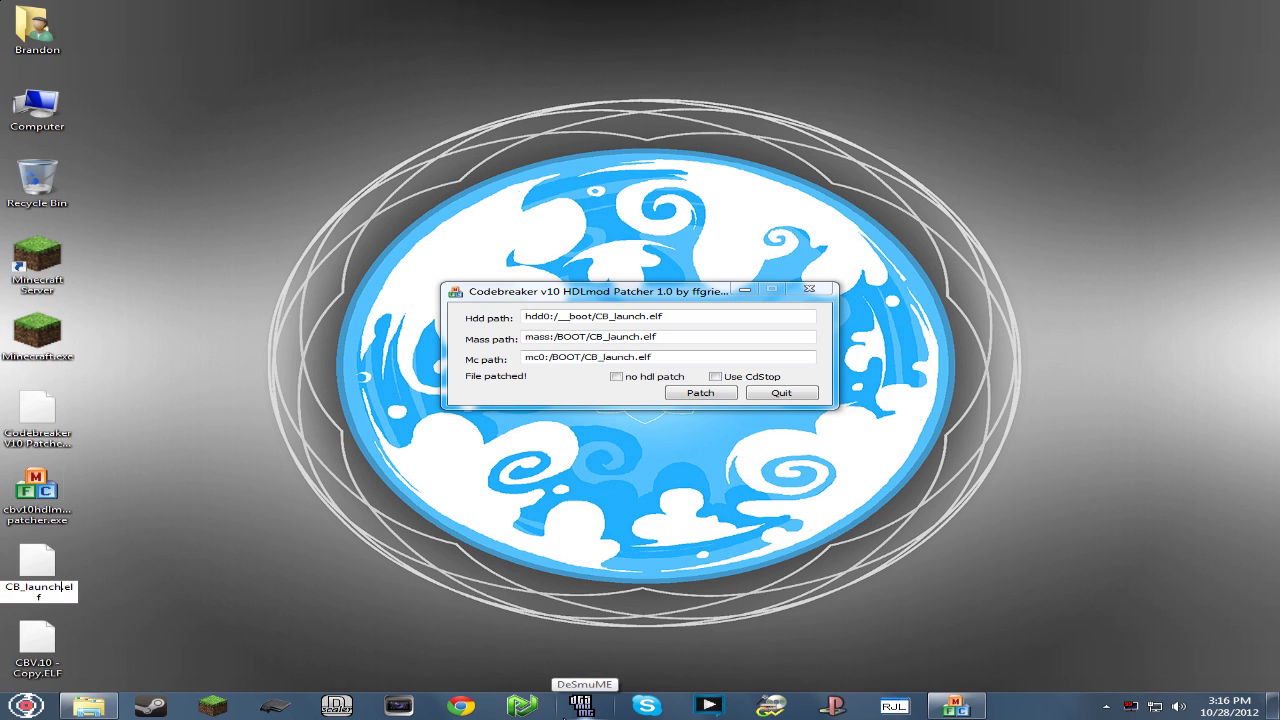
key("Return")
left_click(195, 612)
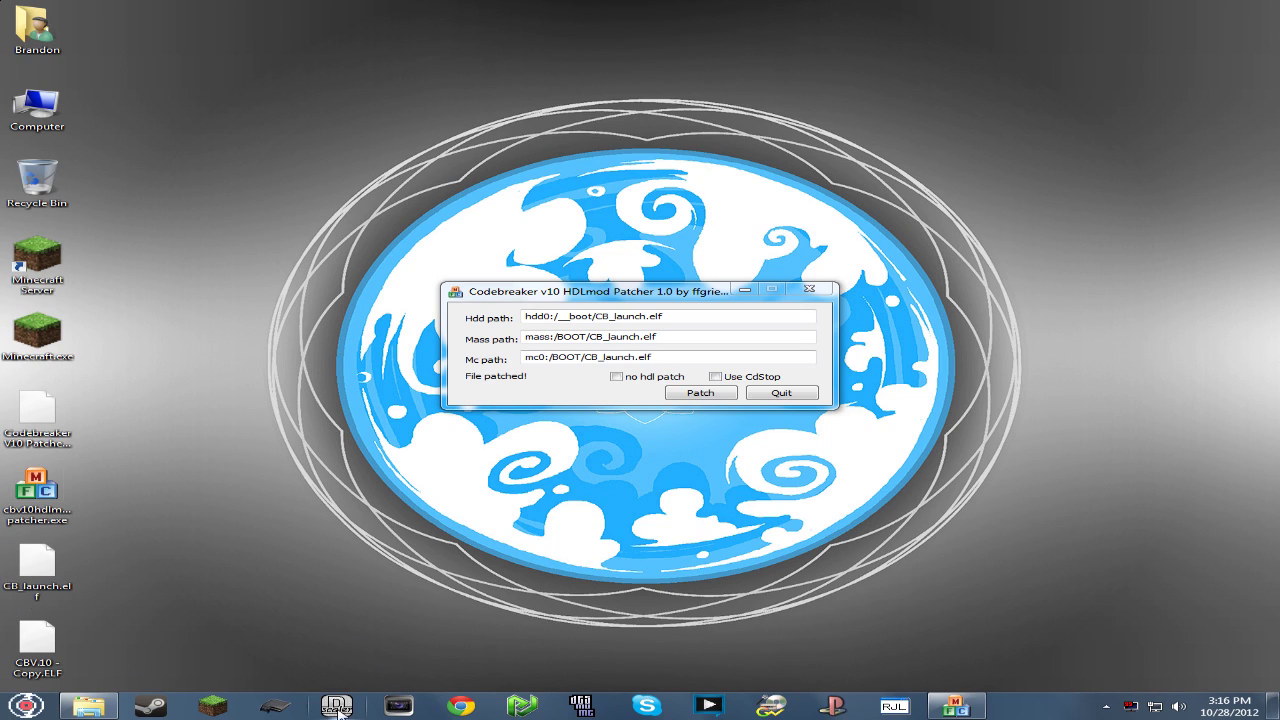
left_click(37, 410)
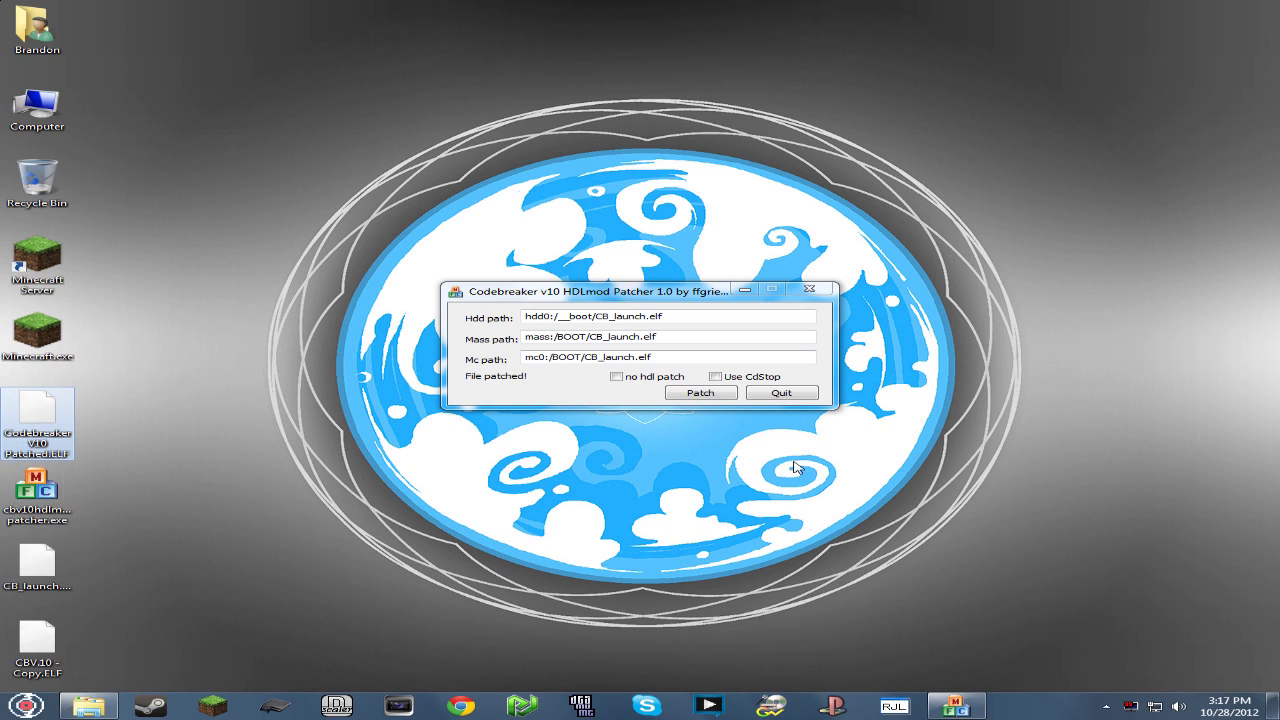
left_click(795, 395)
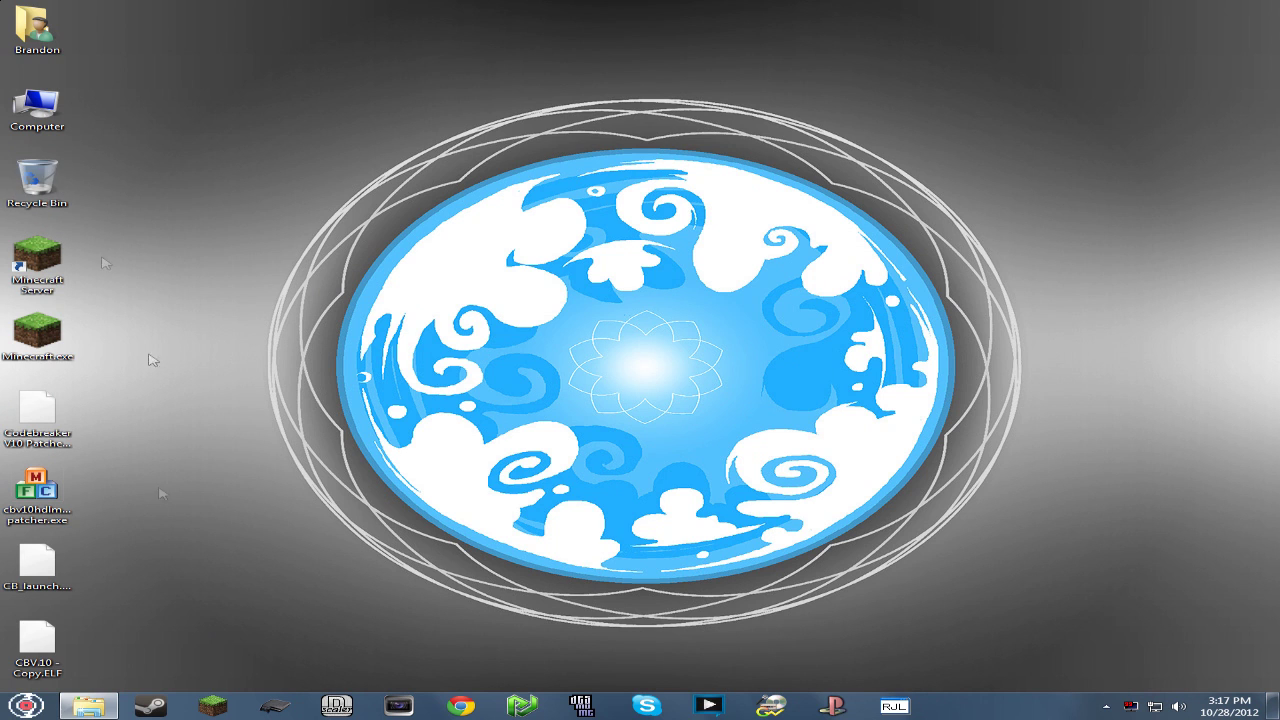
Copy CB_launch.elf and Codebreaker V10 Patched.ELF from the desktop onto Removable Disk (E:).
left_click(88, 706)
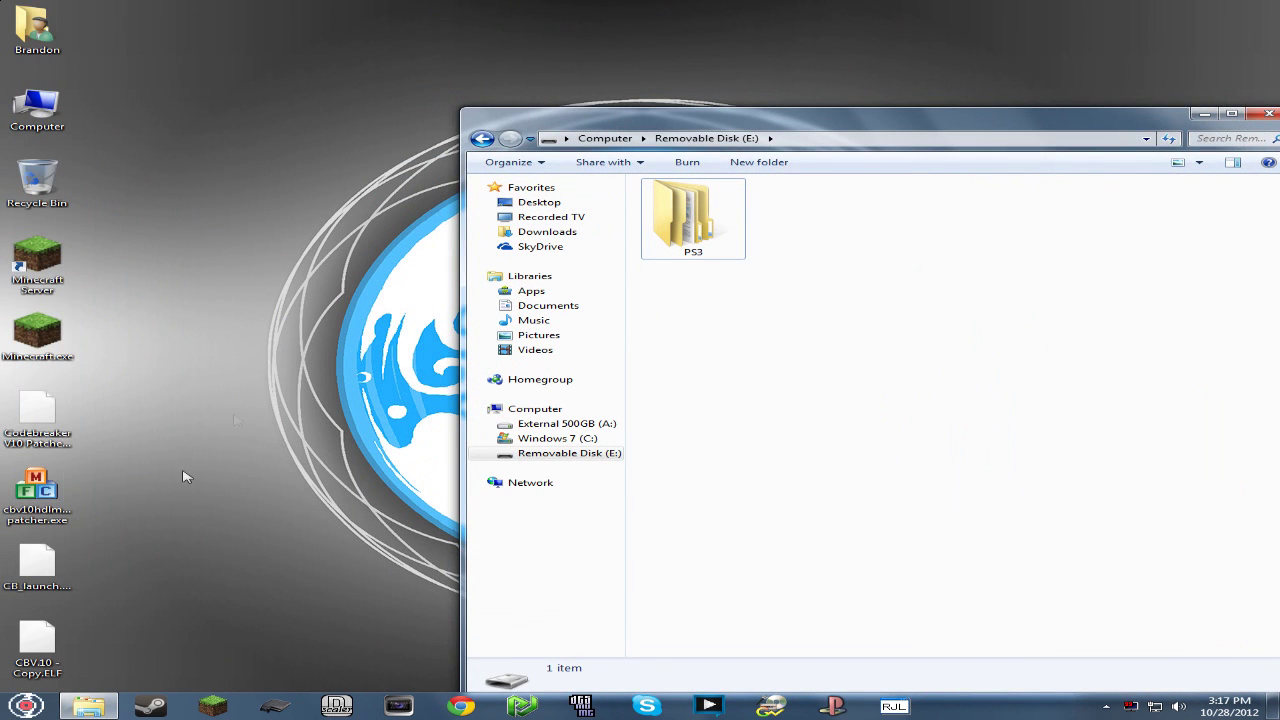
left_click(50, 565)
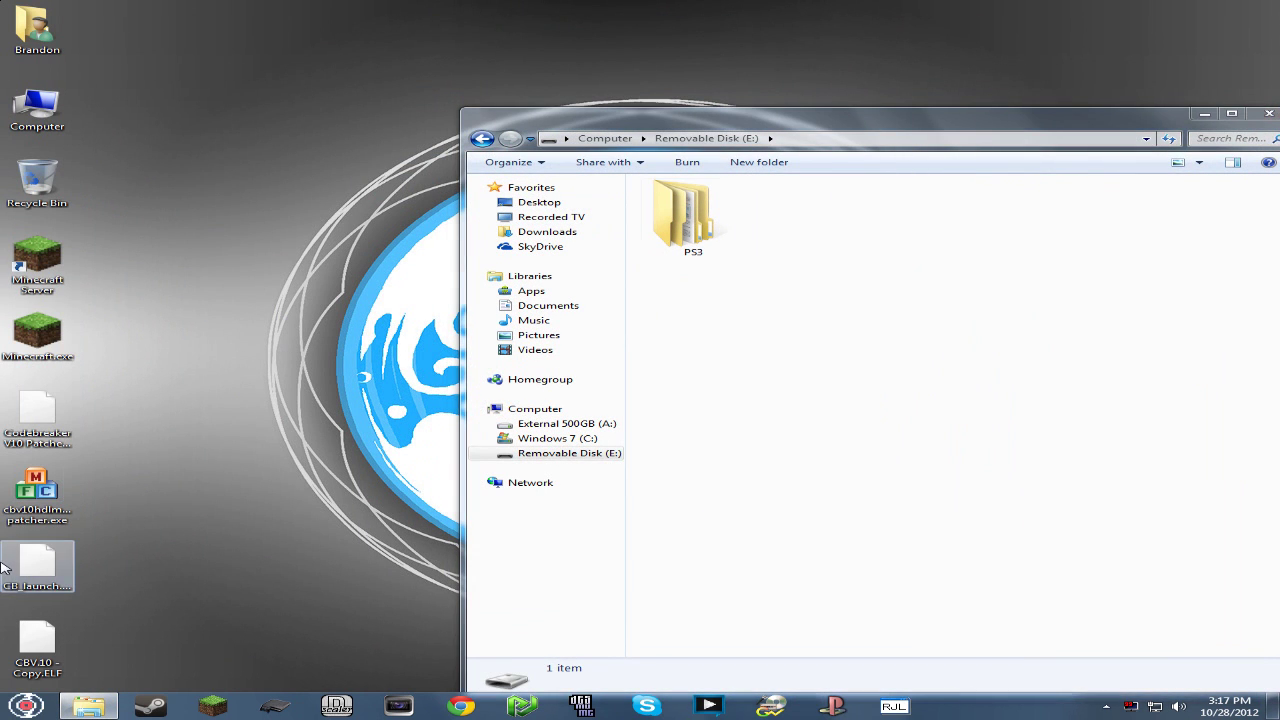
left_click(40, 415, "ctrl")
left_click_drag(40, 415, 928, 339)
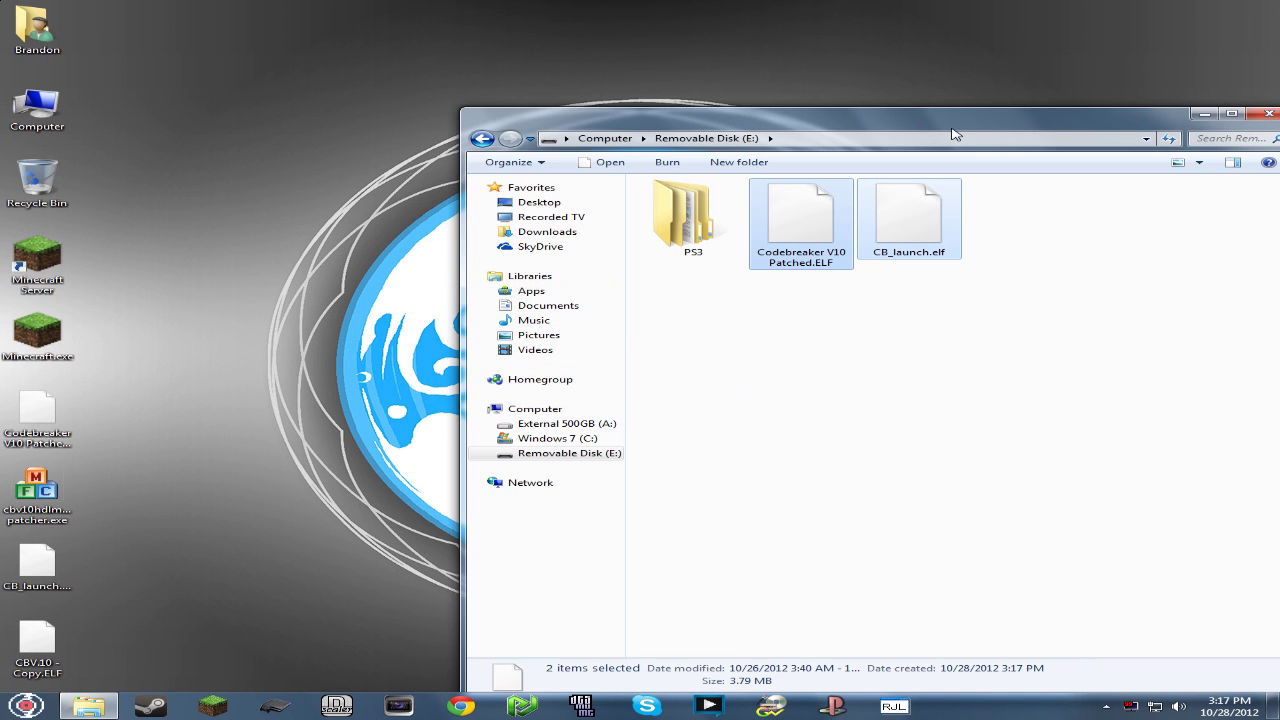
left_click_drag(939, 110, 551, 86)
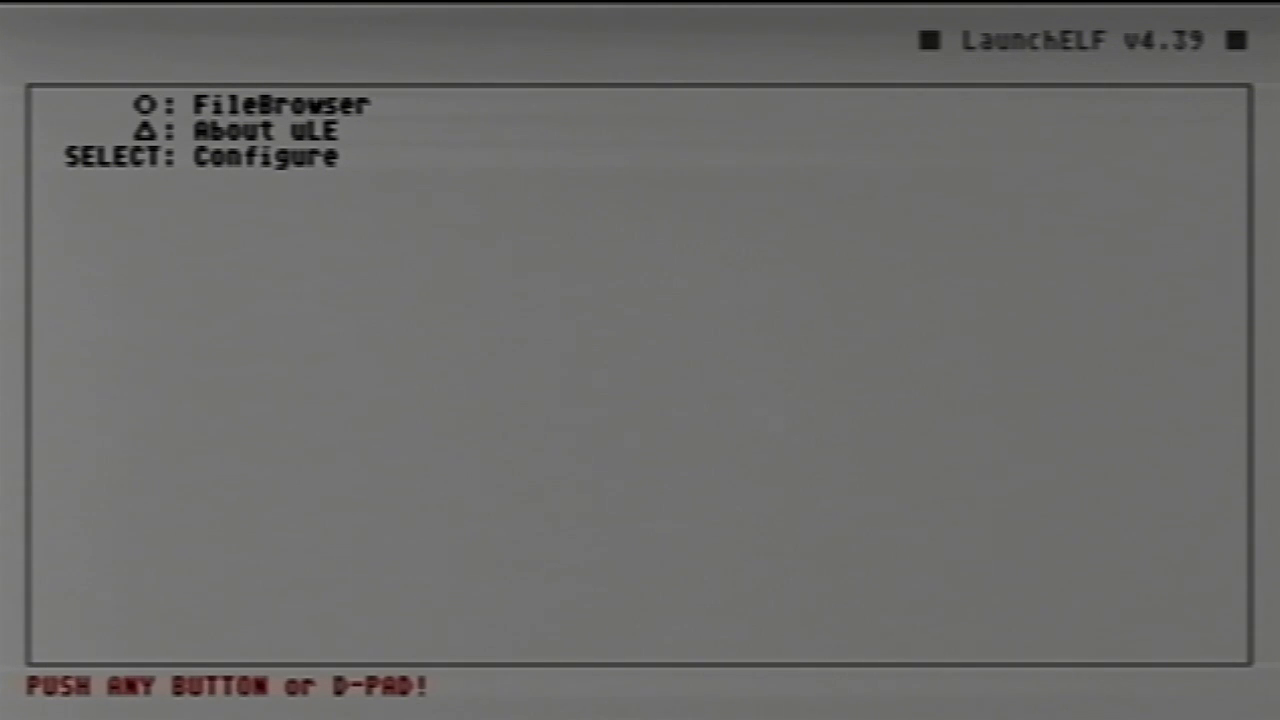
Browse to mass:/, mark both CodeBreaker ELF files and copy them.
key("Return")
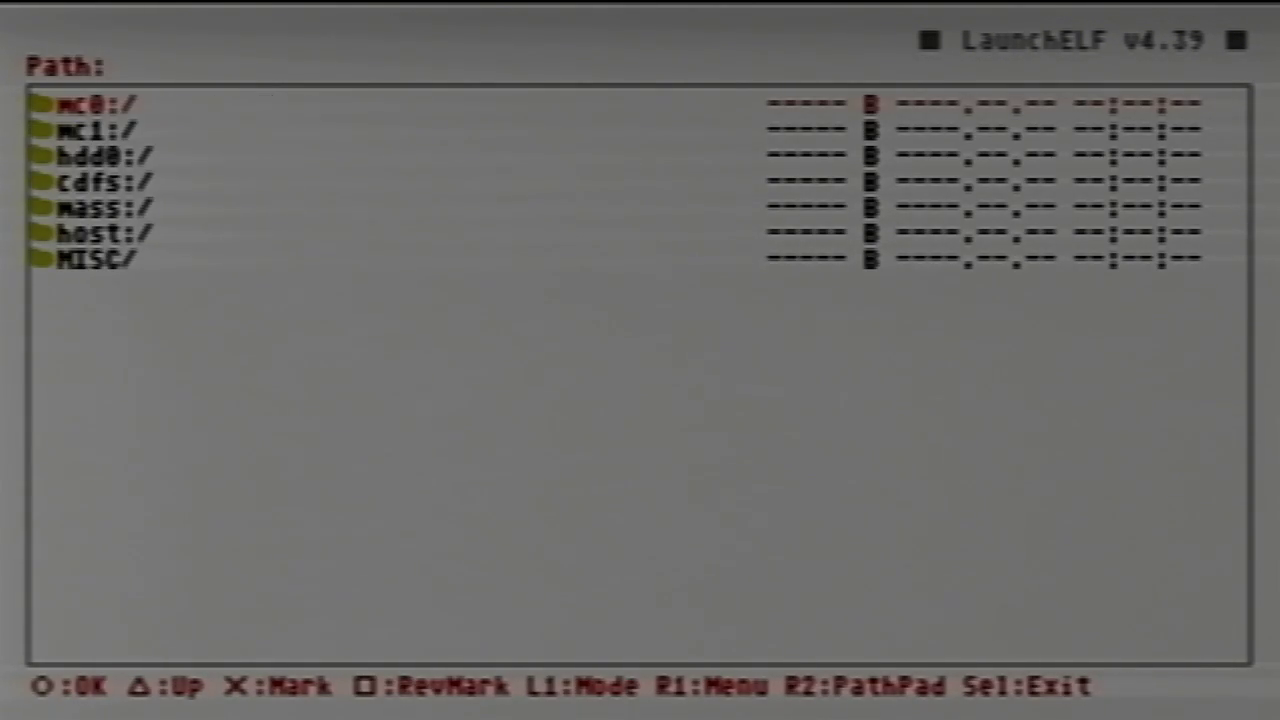
key("Down")
key("Down")
key("Down")
key("Down")
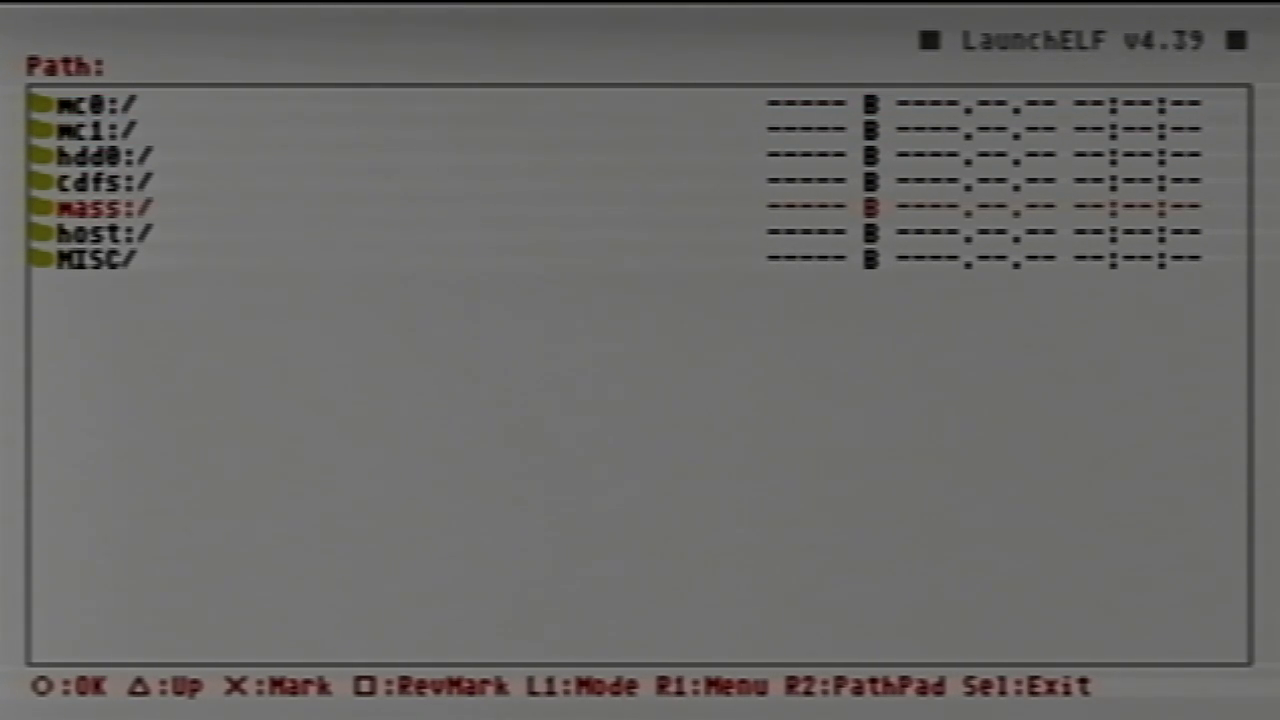
key("Return")
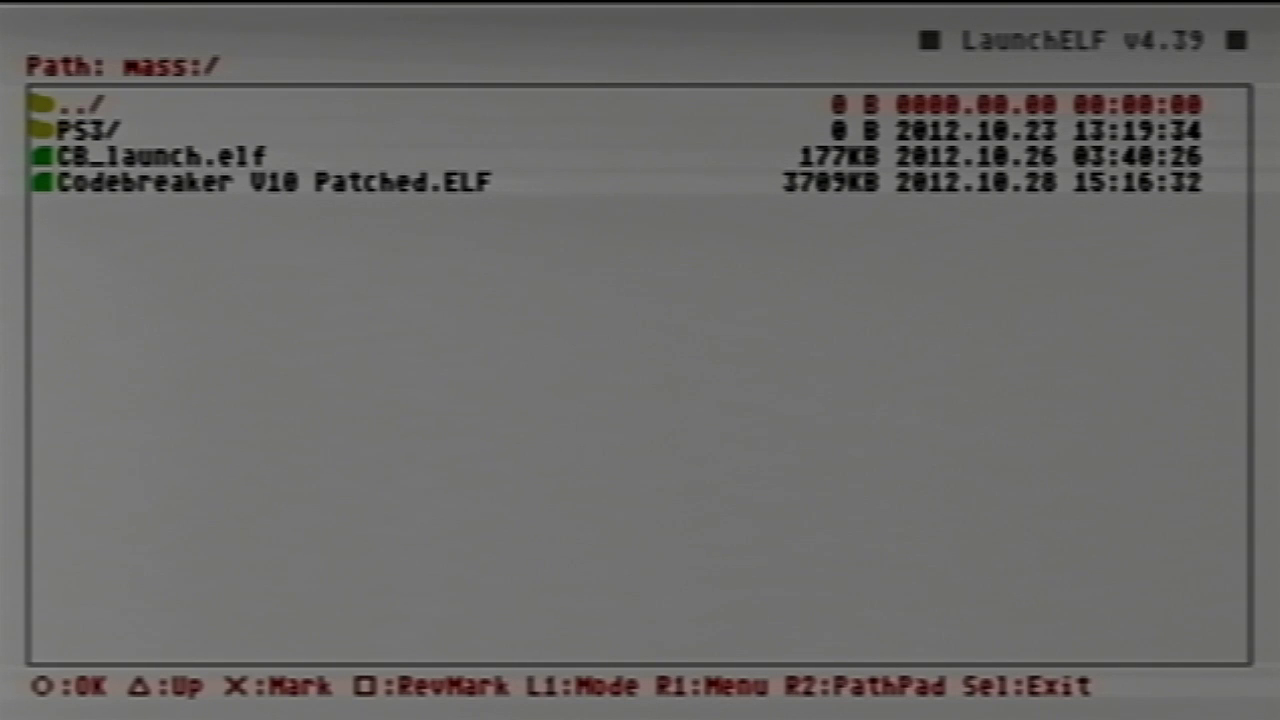
key("Down")
key("Down")
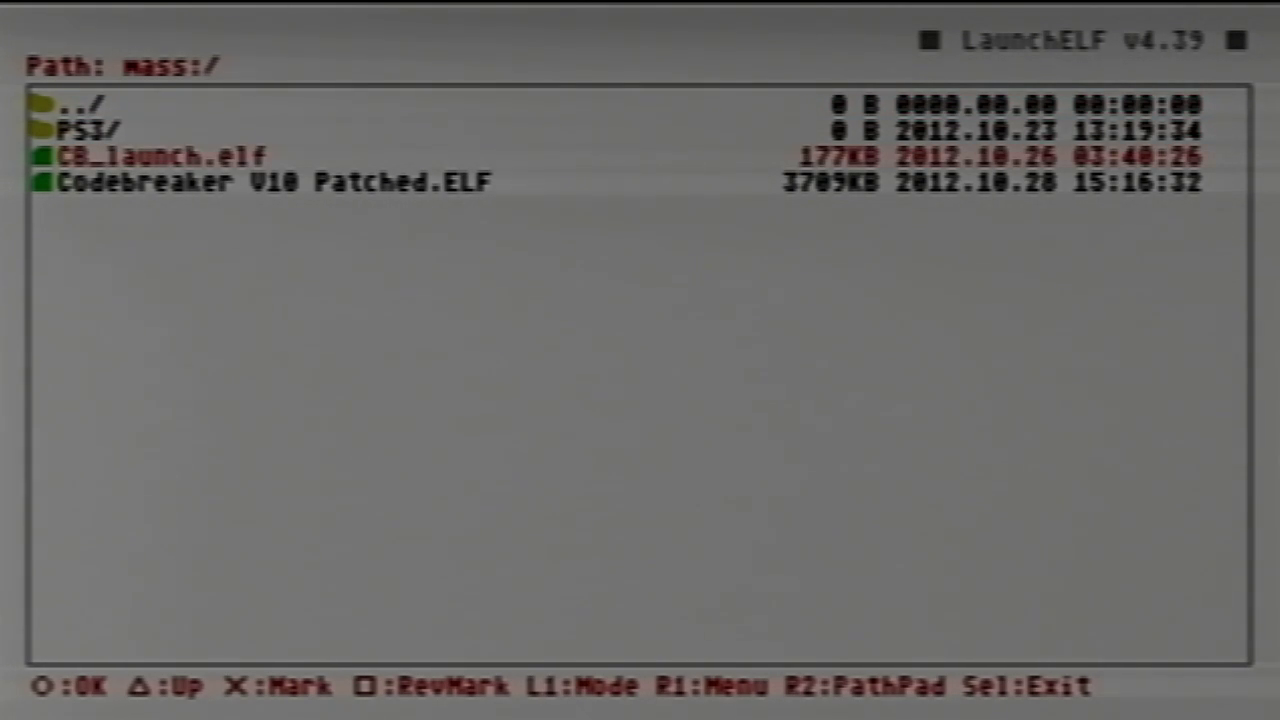
key("Down")
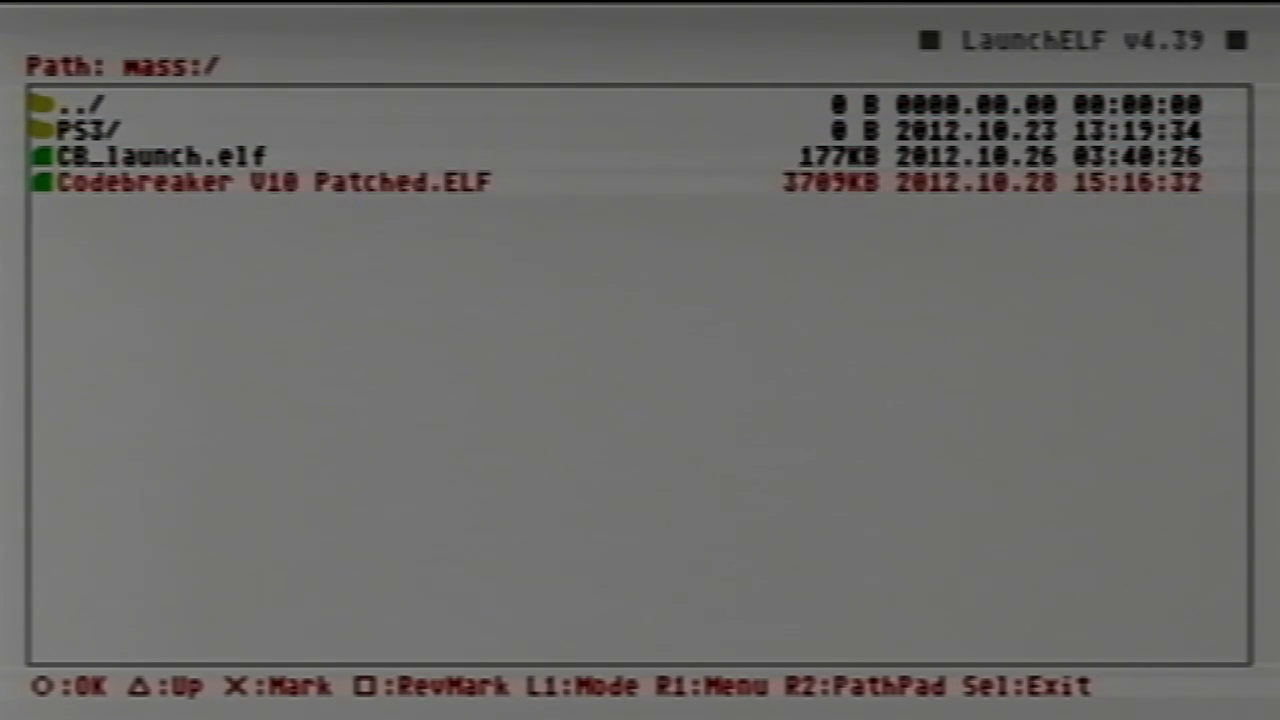
key("Up")
key("Down")
key("s")
key("Menu")
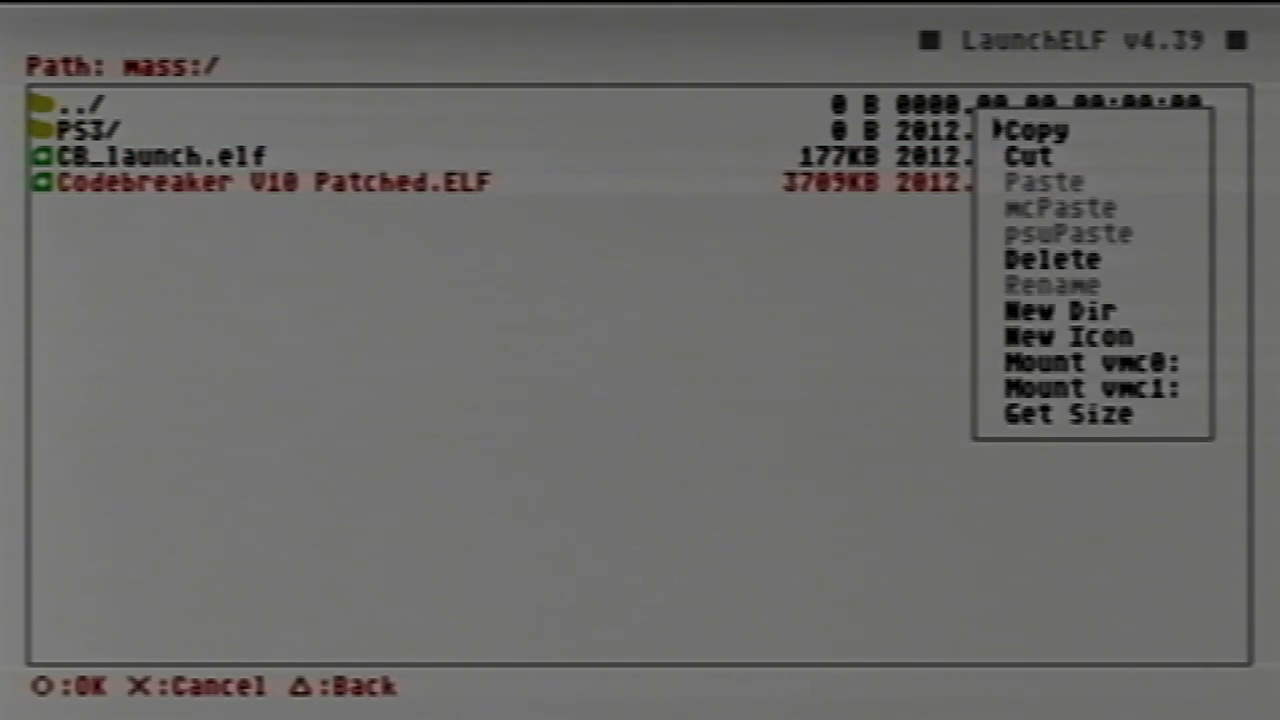
key("Return")
Paste CB_launch.elf and Codebreaker V10 Patched.ELF into the memory card's BOOT/ folder.
key("BackSpace")
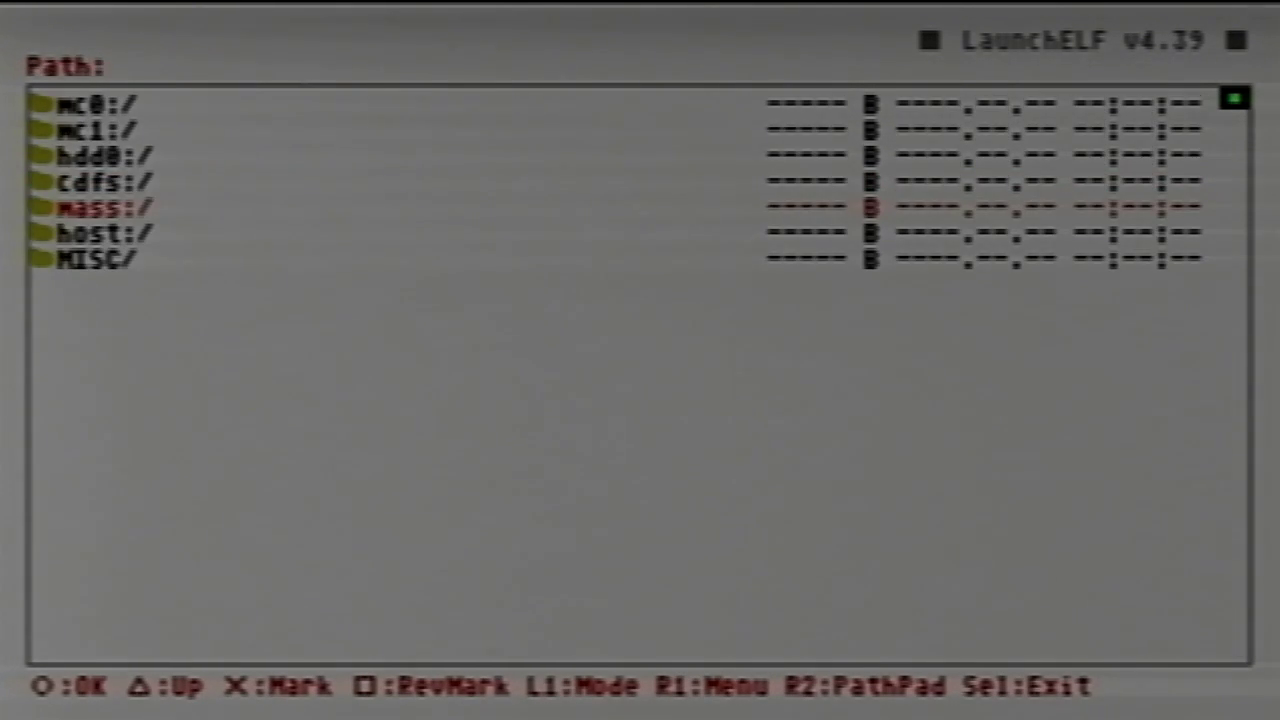
key("Up")
key("Up")
key("Up")
key("Up")
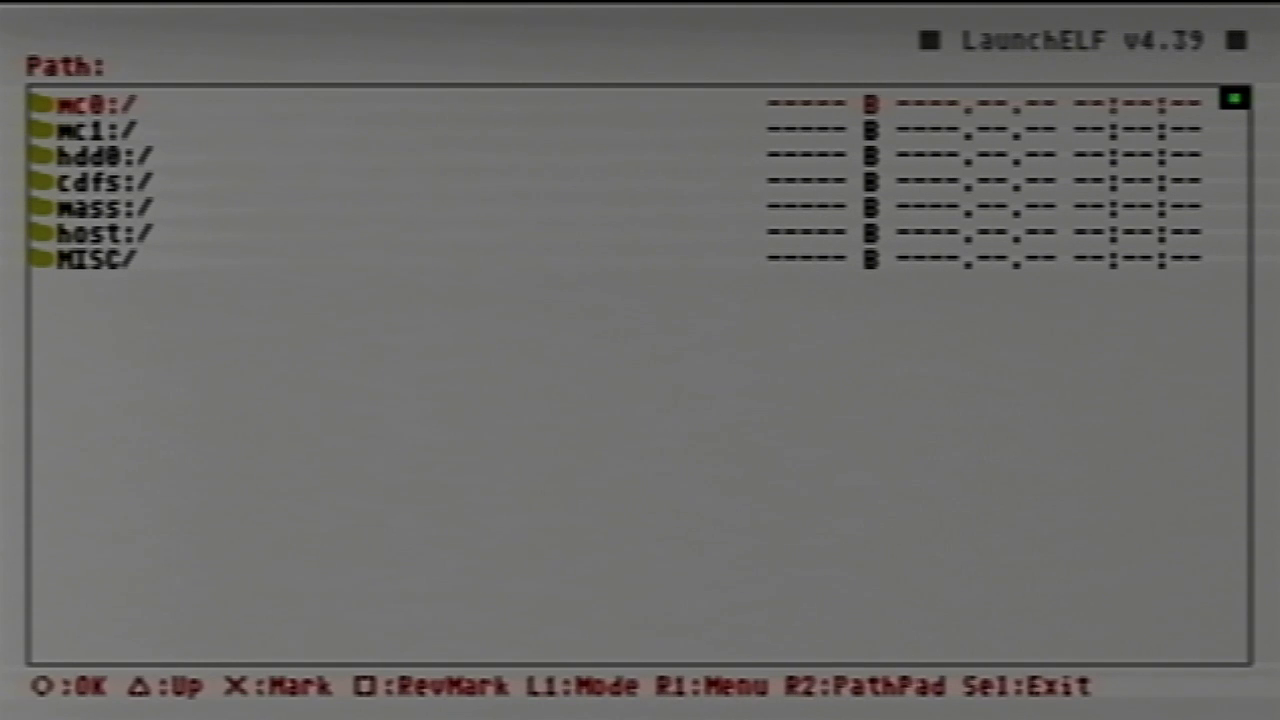
key("Return")
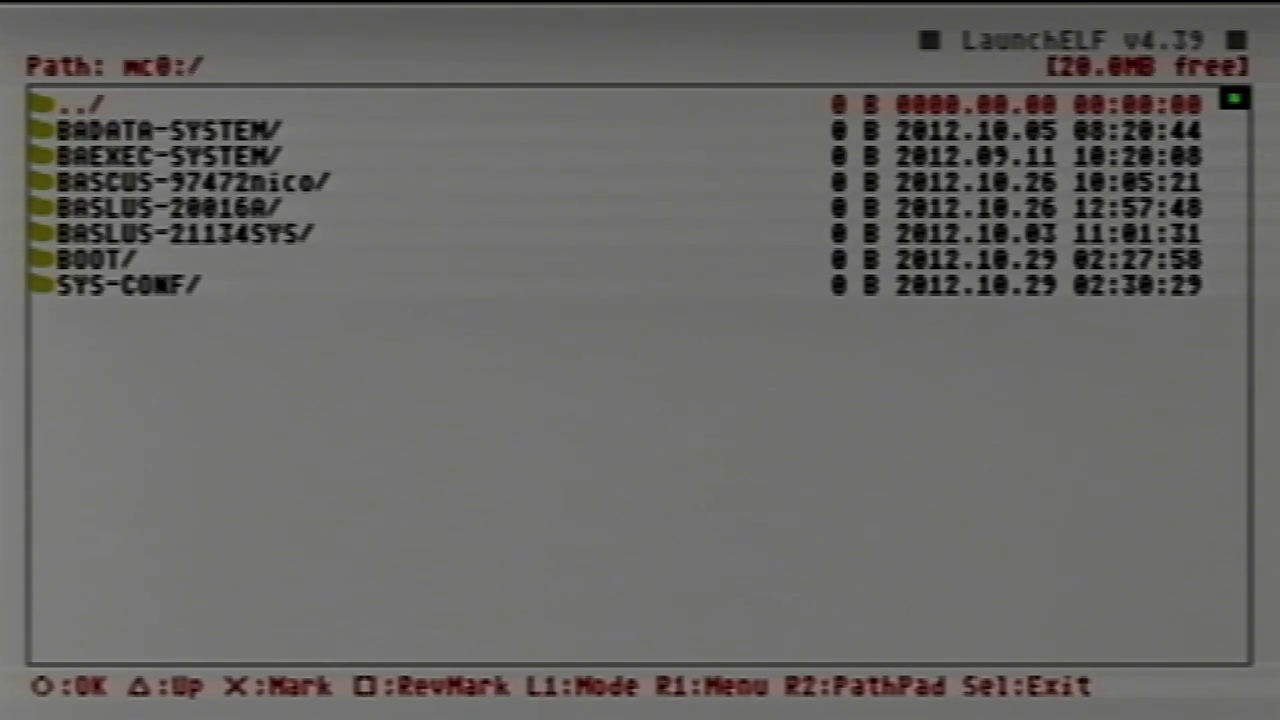
key("Down")
key("Down")
key("Down")
key("Down")
key("Down")
key("Down")
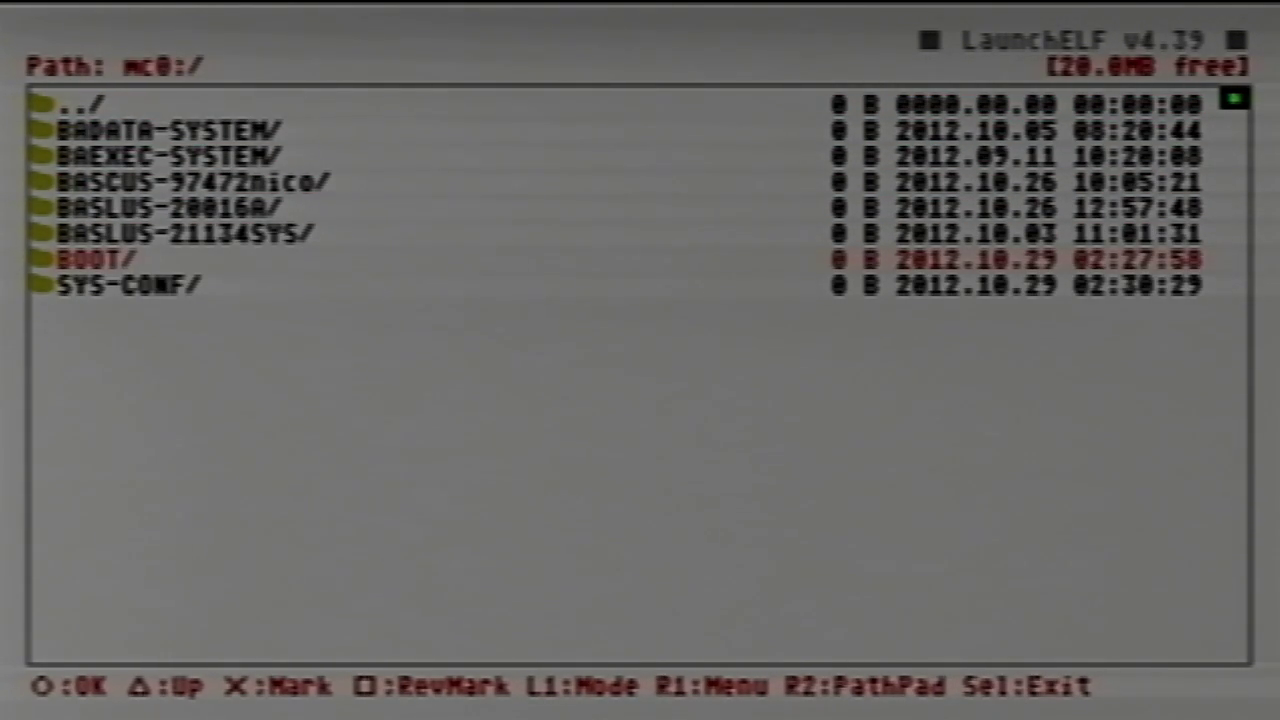
key("Return")
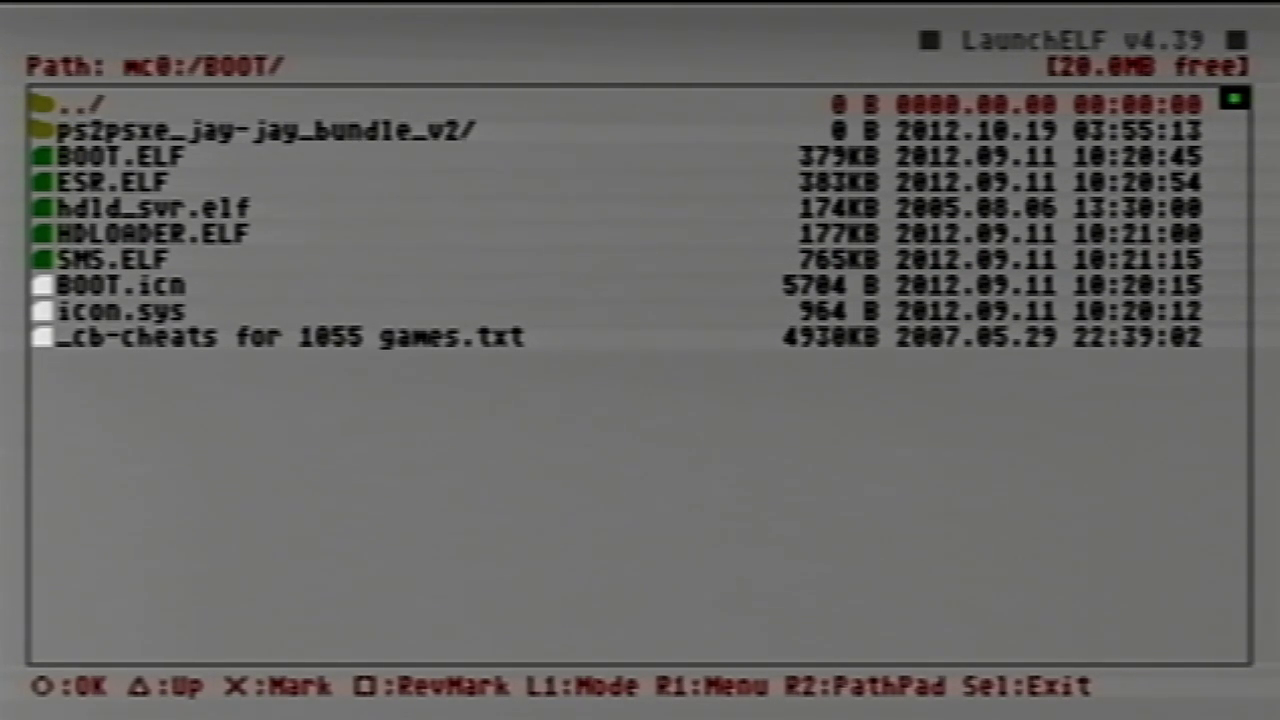
key("r")
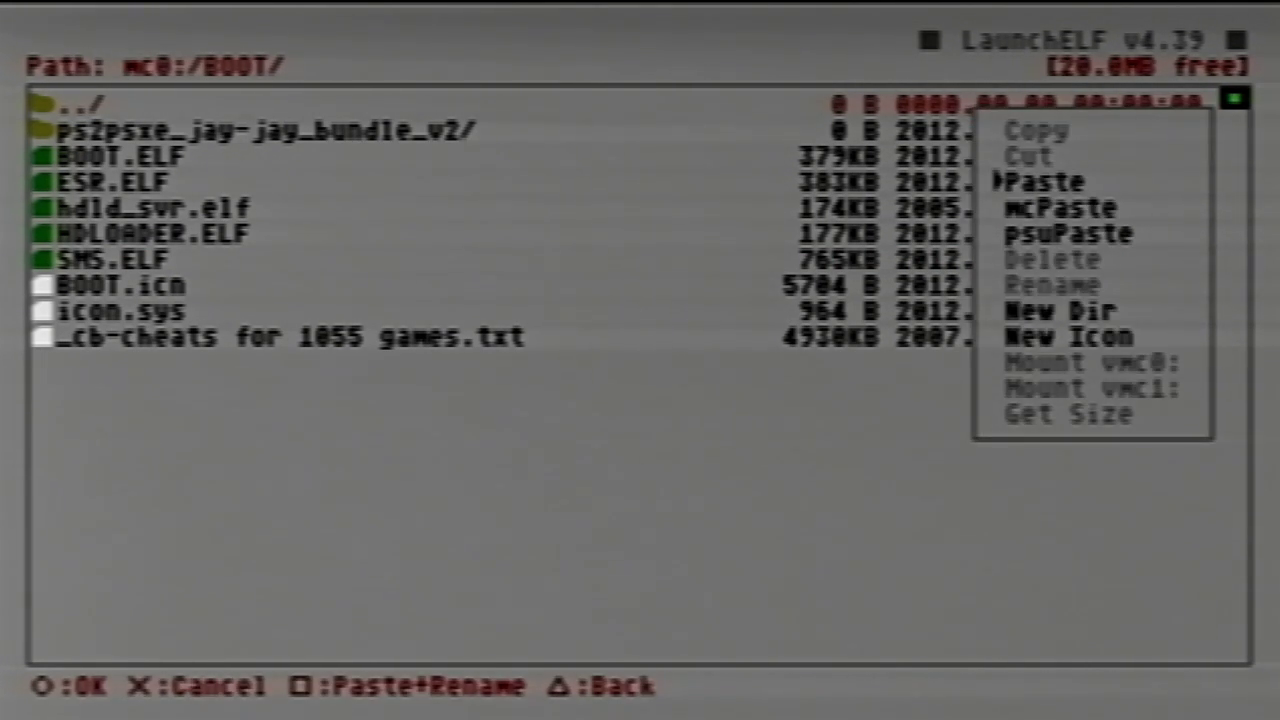
key("Return")
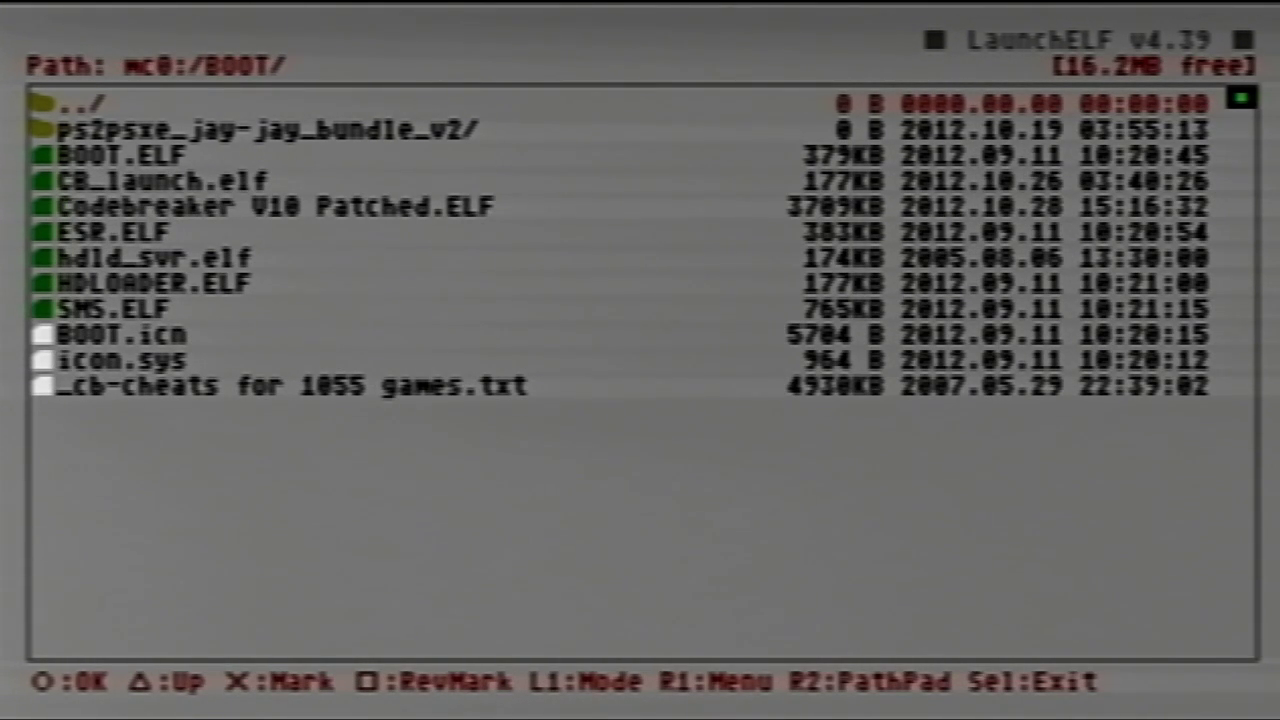
key("Down")
Go back to the device list, open MISC/ and launch the FMCB Configurator with the X:OK layout.
key("Up")
key("Return")
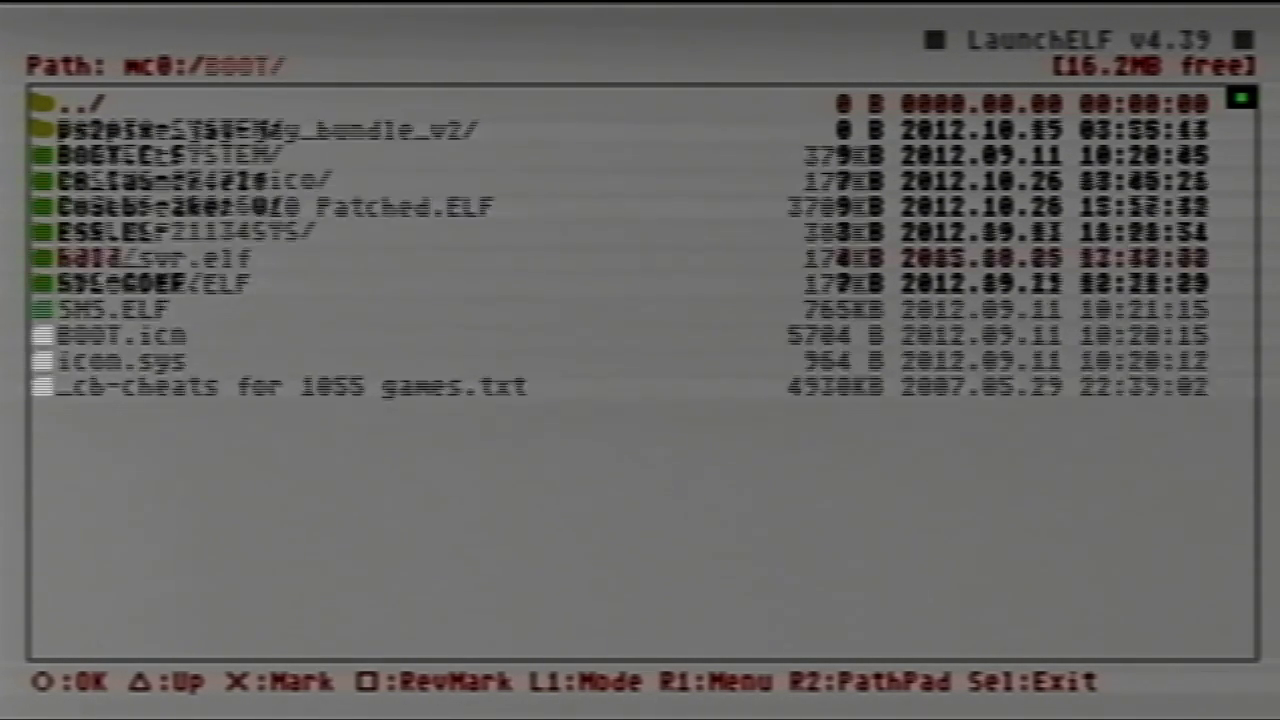
key("BackSpace")
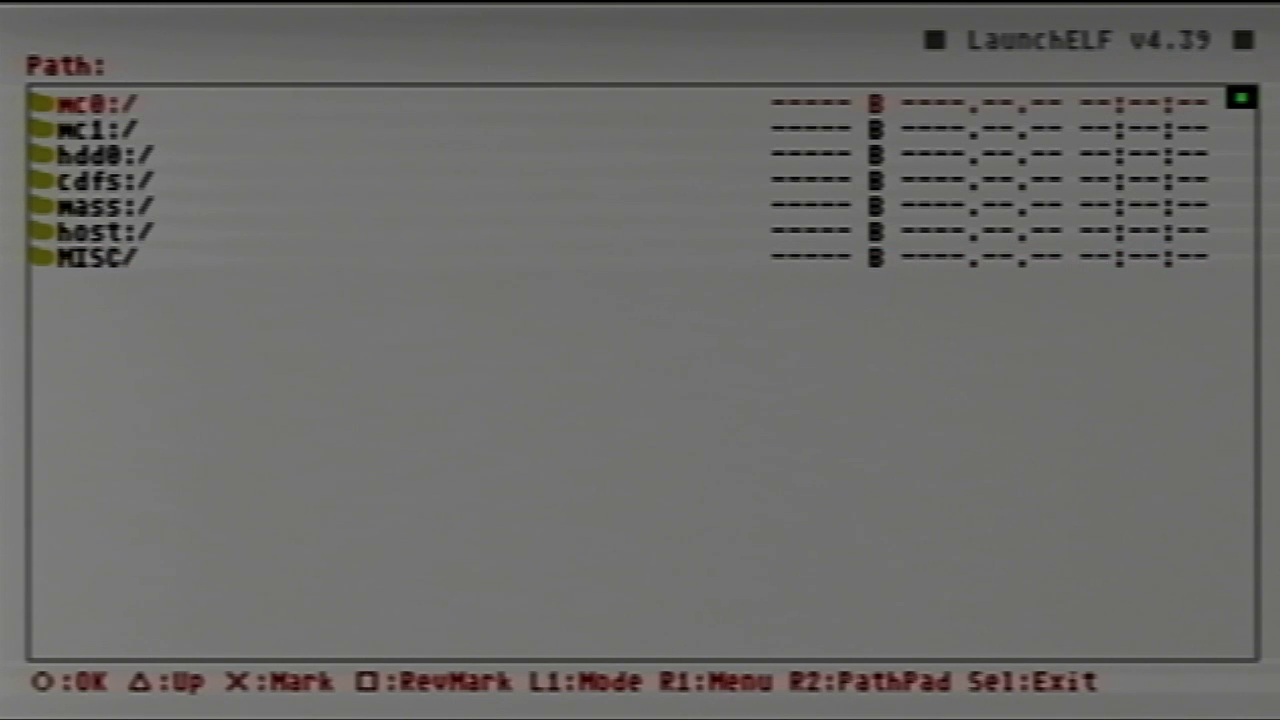
key("Down")
key("Down")
key("Down")
key("Down")
key("Down")
key("Down")
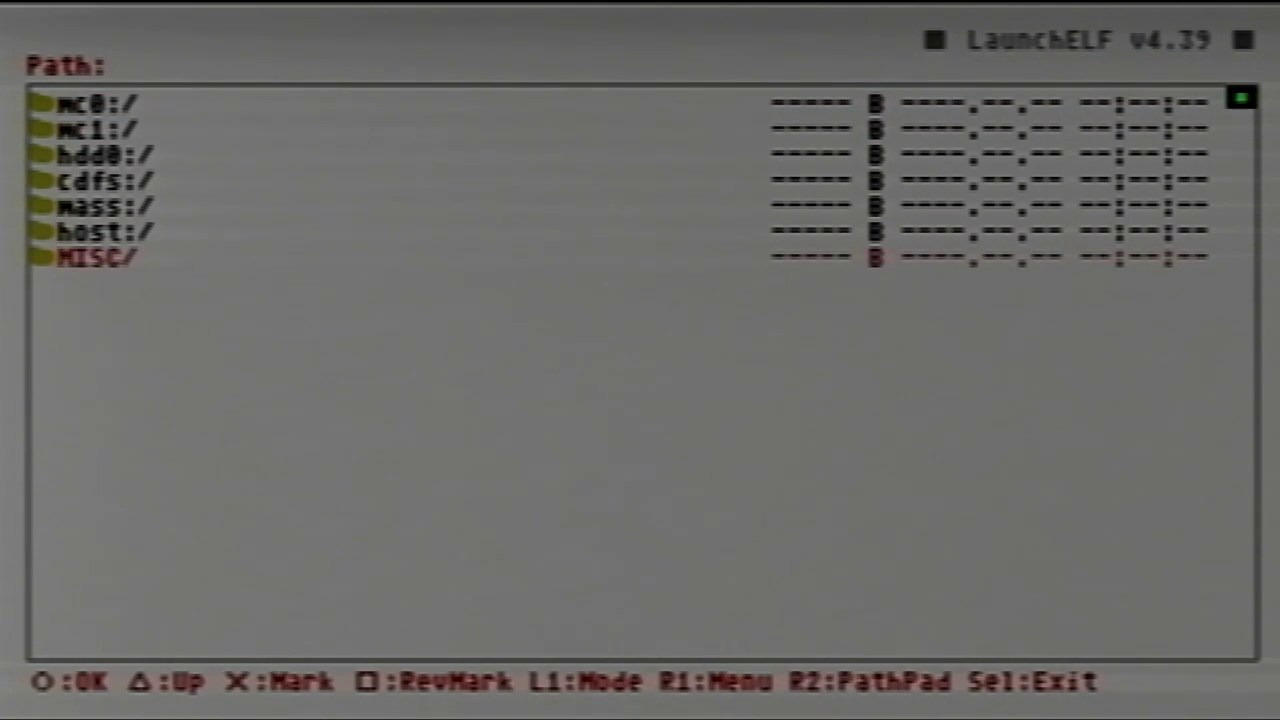
key("Return")
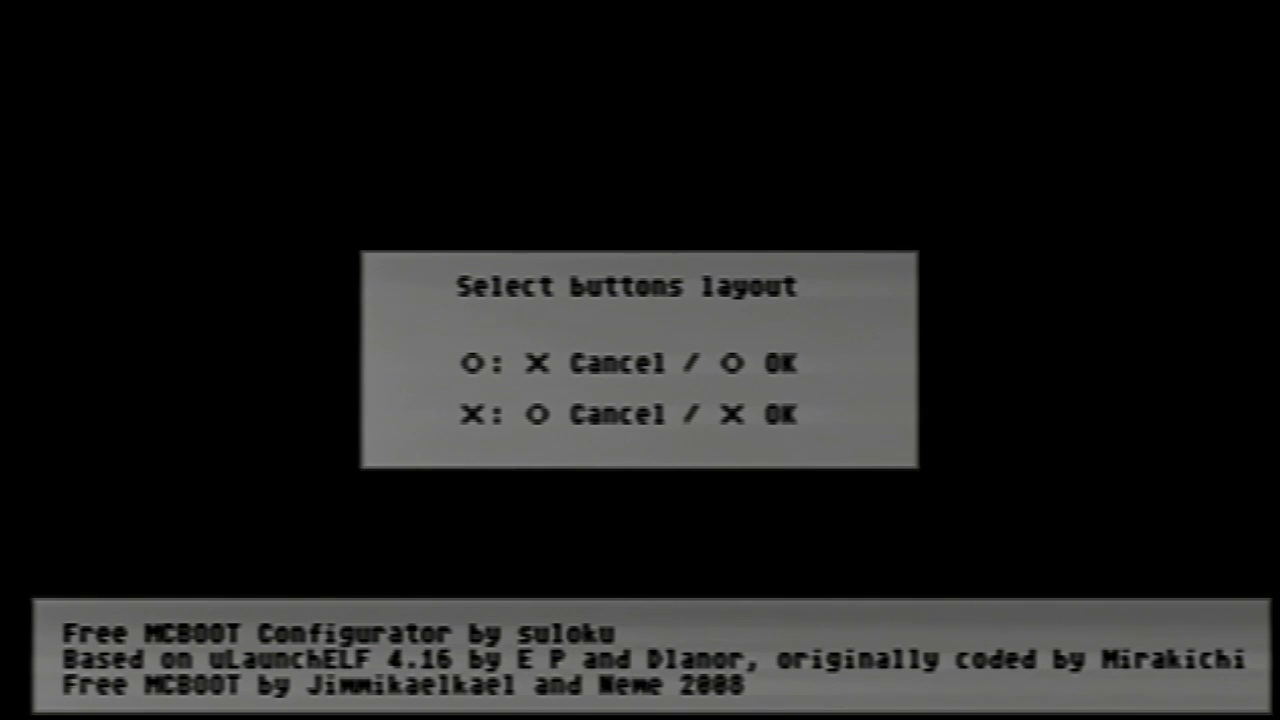
key("Return")
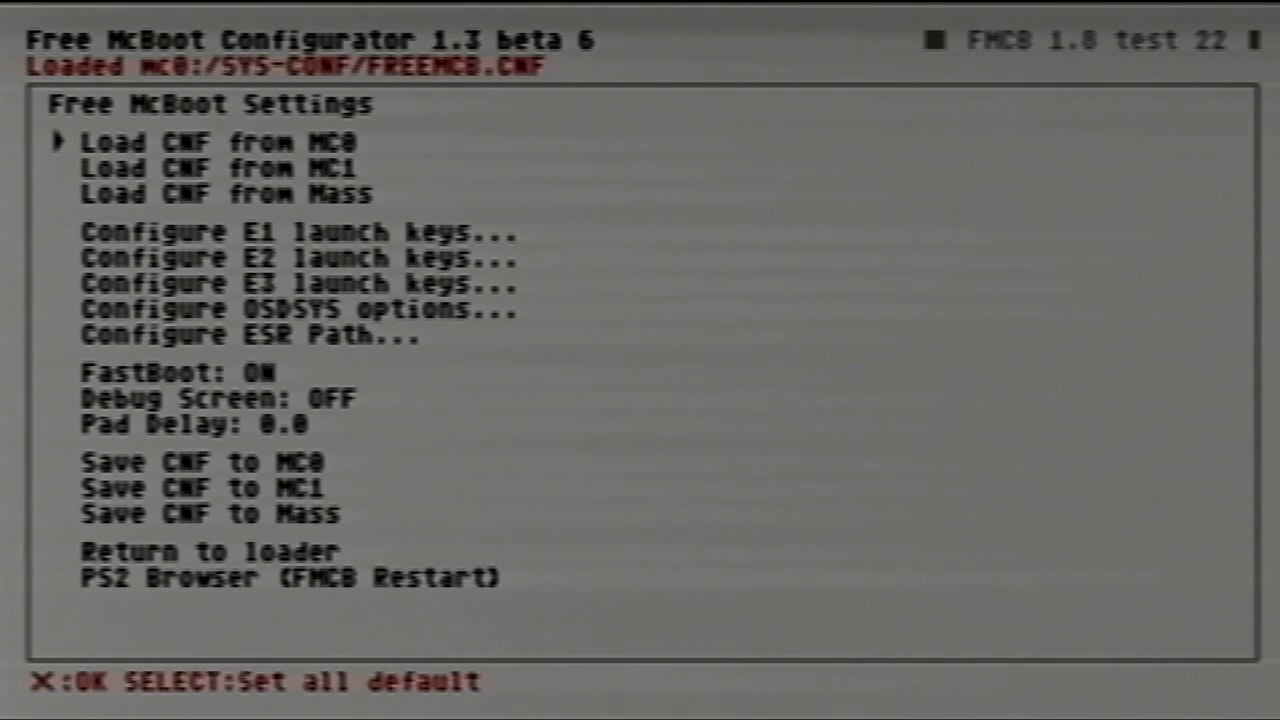
In the OSDSYS options, bring up the settings for menu item 8, CodeBreaker.
key("Down")
key("Down")
key("Down")
key("Down")
key("Down")
key("Down")
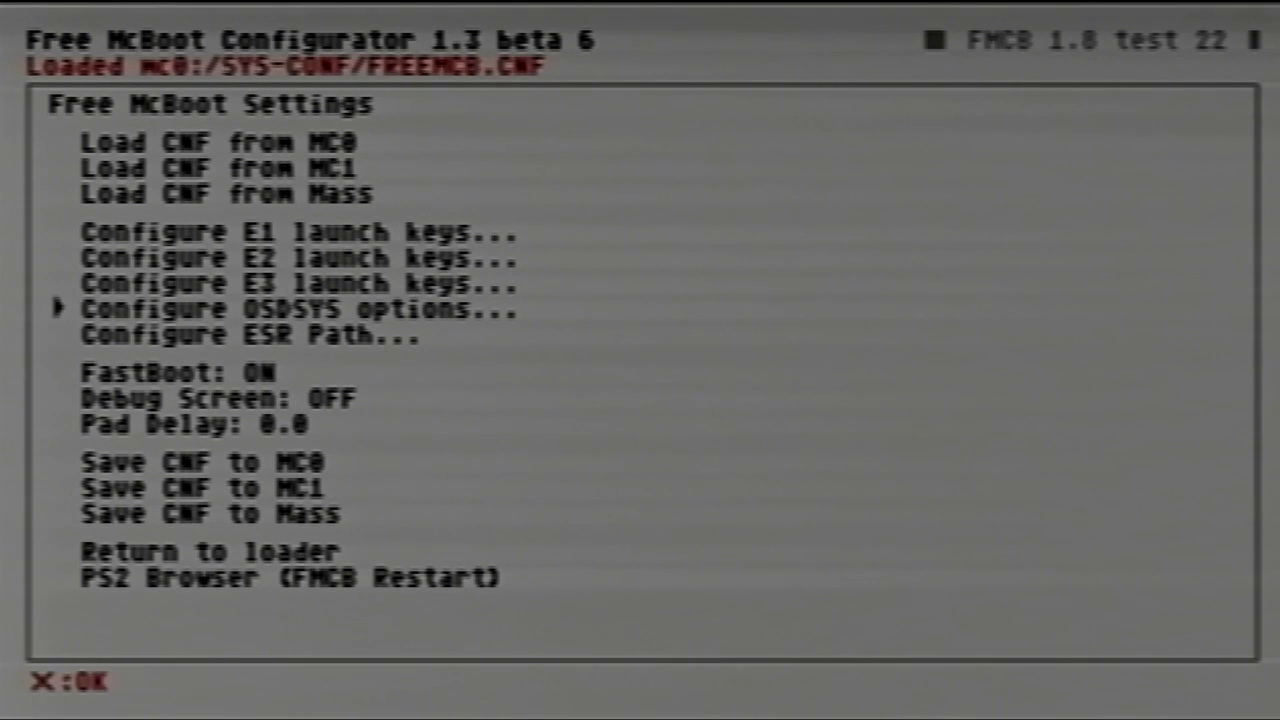
key("Return")
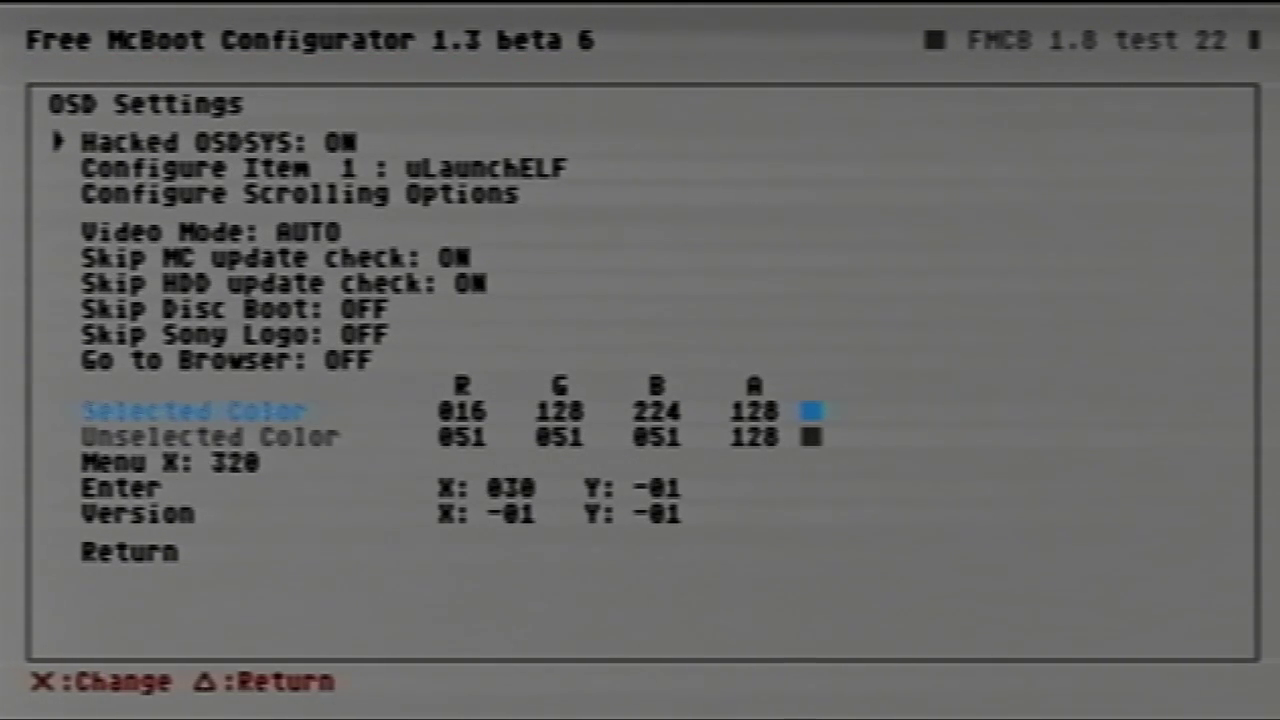
key("Down")
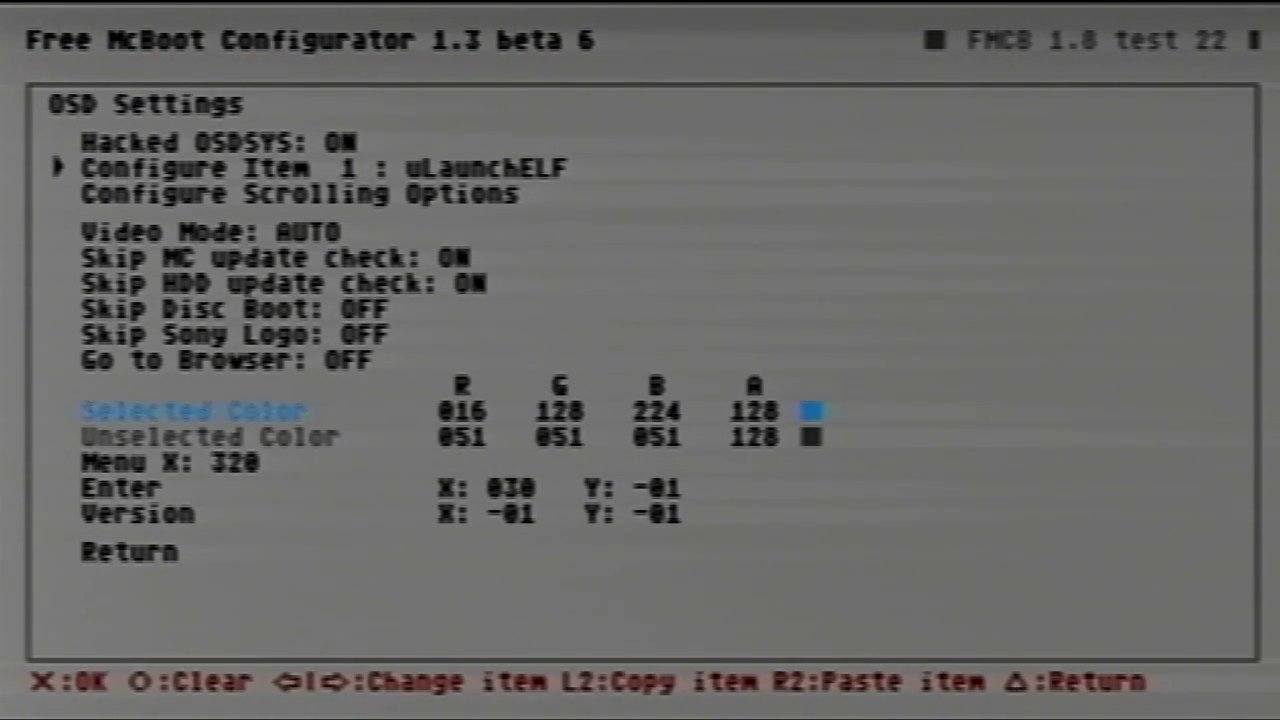
key("Right")
key("Right")
key("Right")
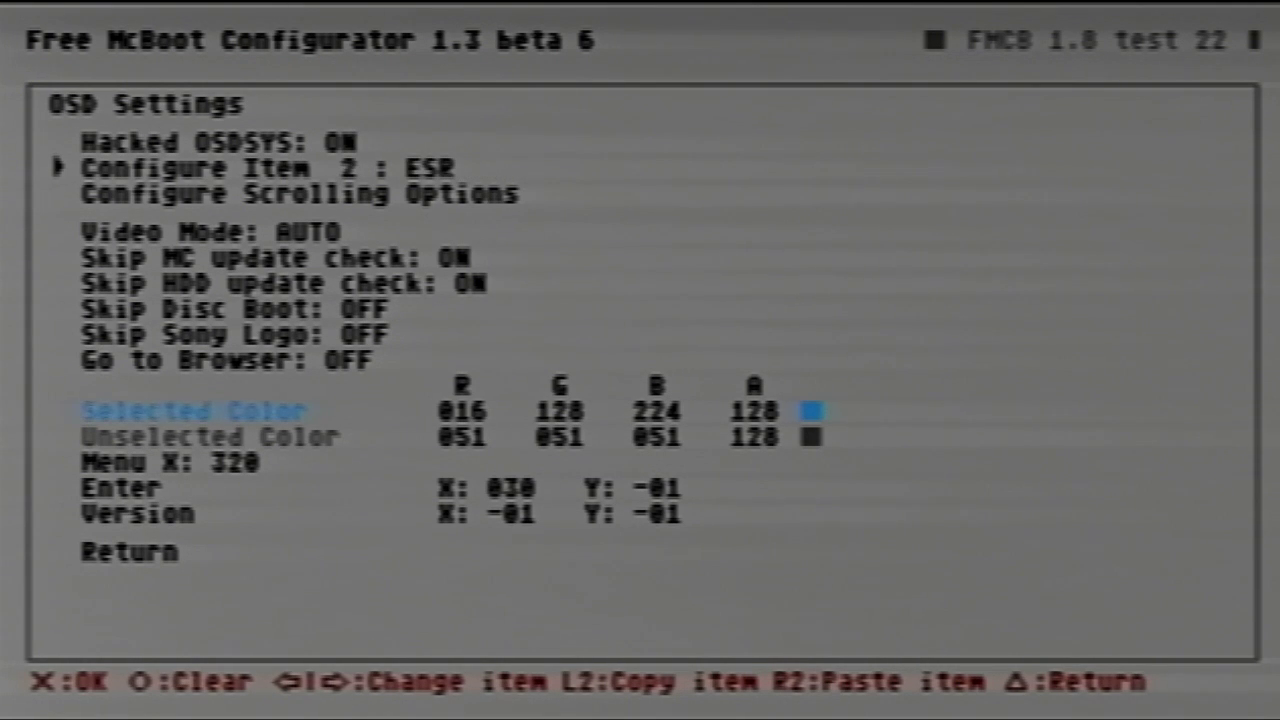
key("Right")
key("Right")
key("Right")
key("Right")
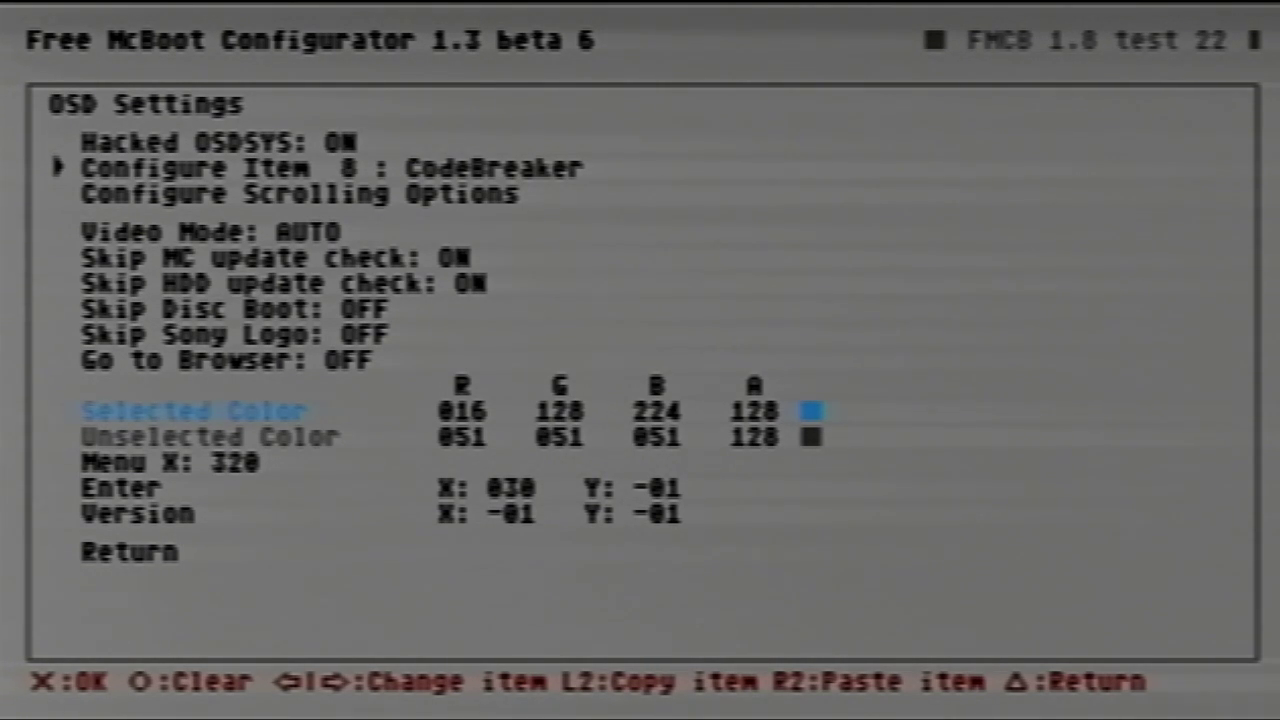
key("Right")
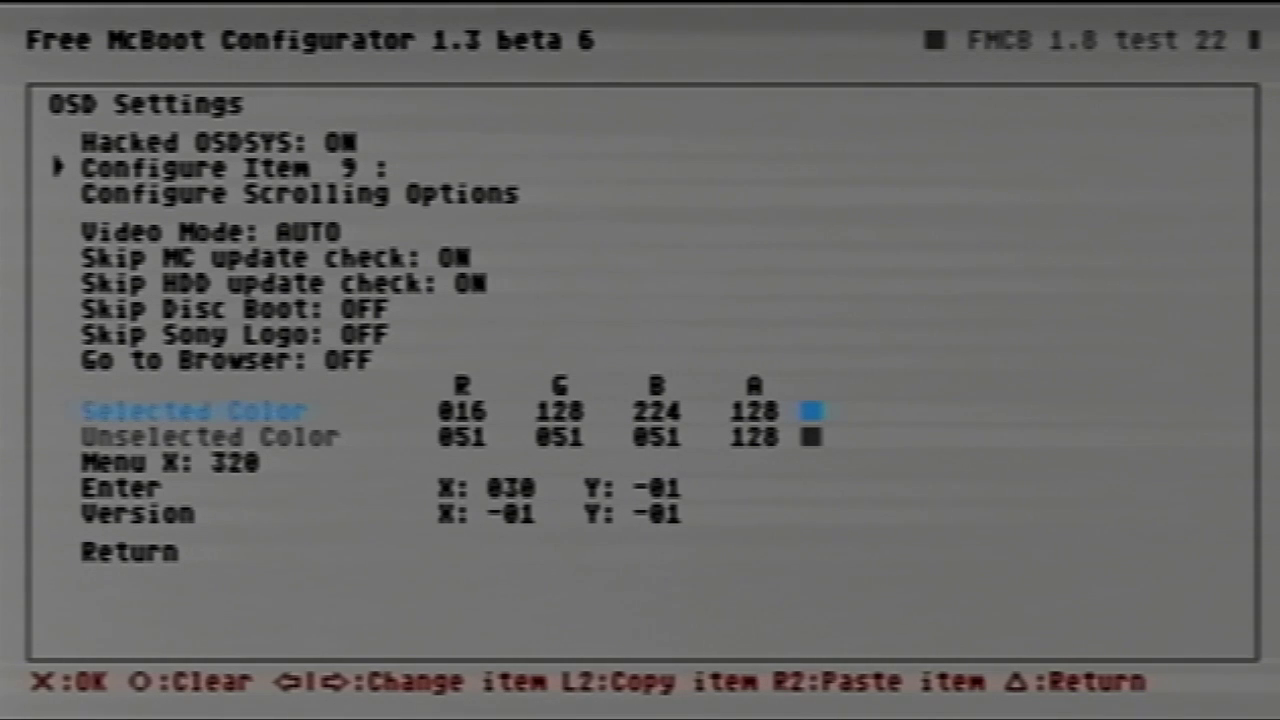
key("Left")
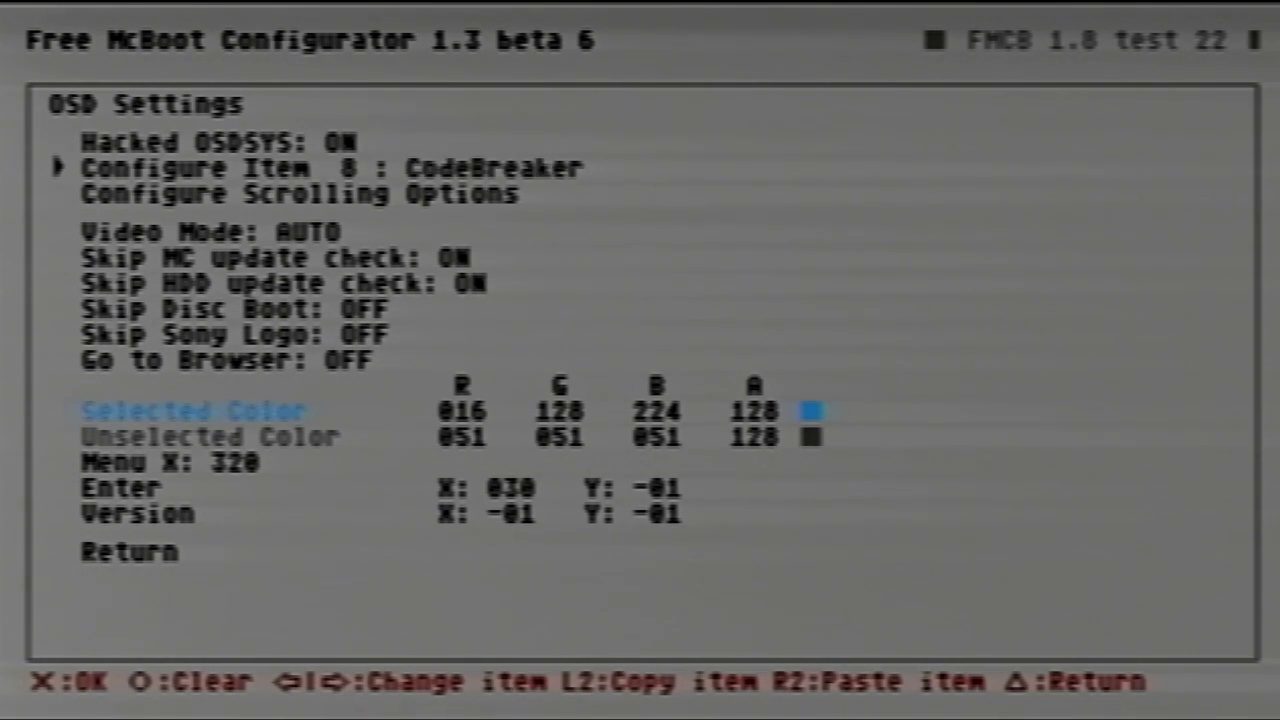
key("Return")
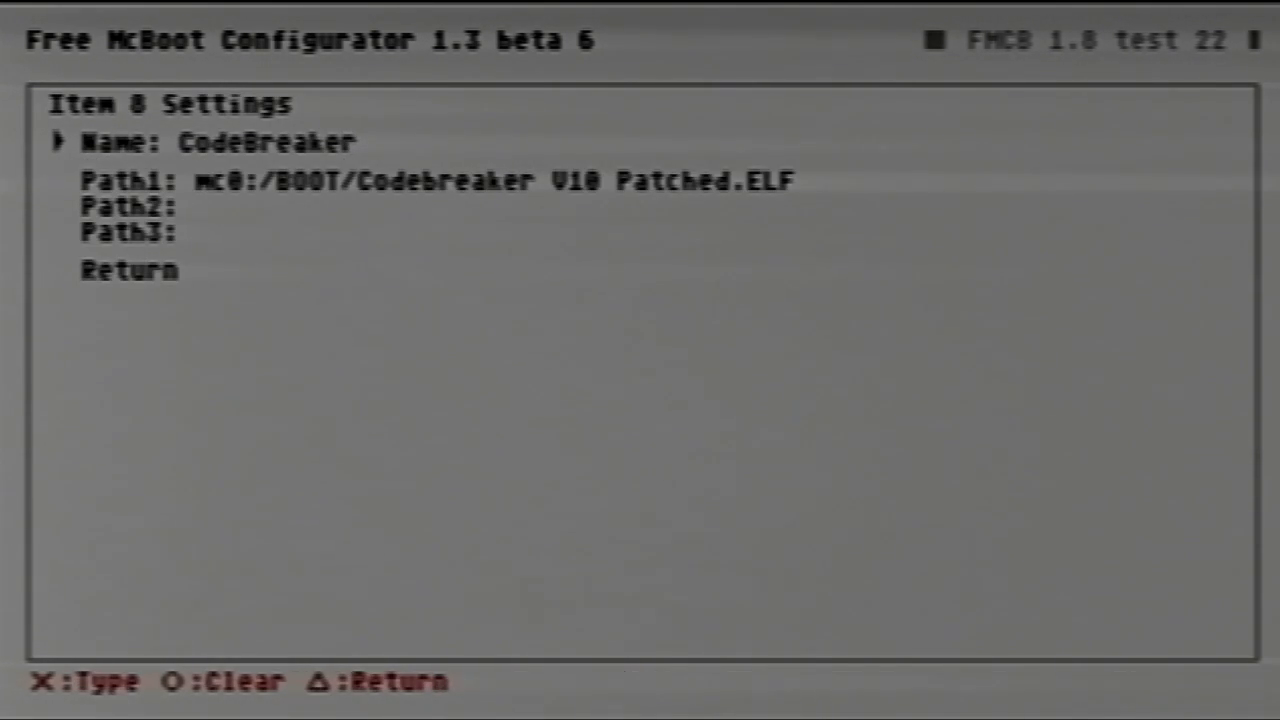
Keep item 8's name as CodeBreaker after looking through the name editor.
key("Return")
key("Down")
key("Down")
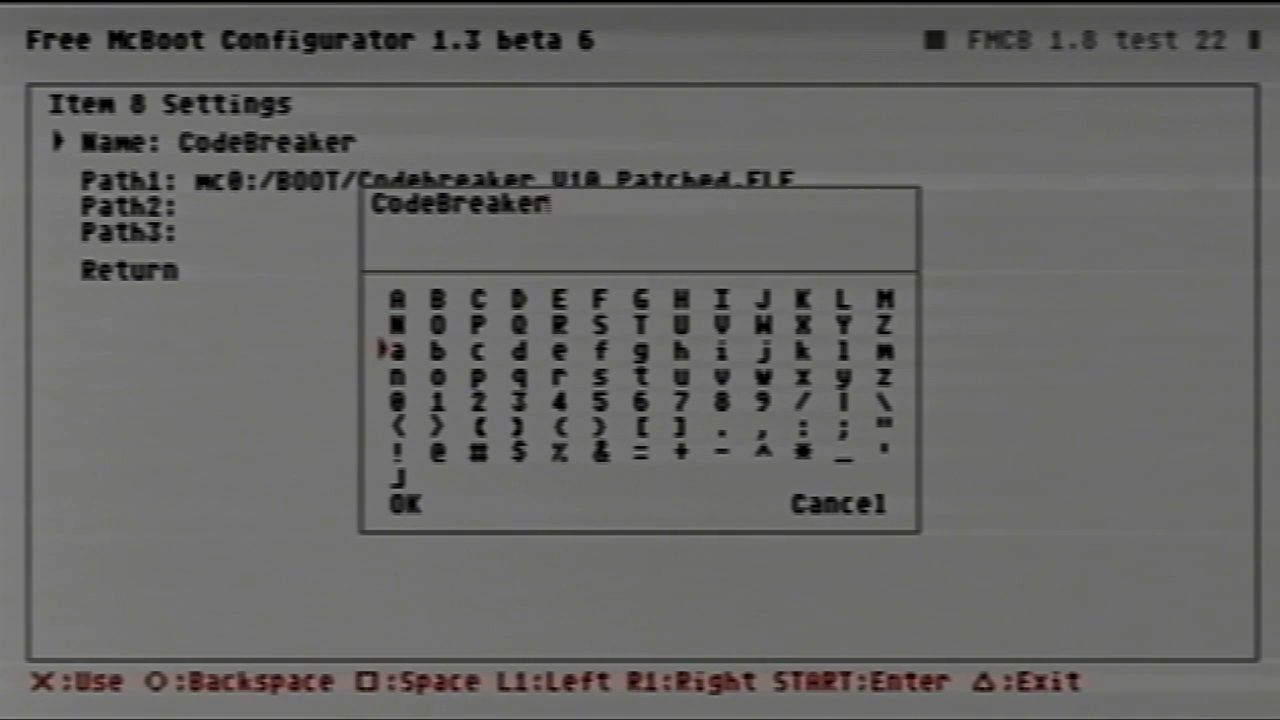
key("Right")
key("Right")
key("Down")
key("Right")
key("Left")
key("Right")
key("Up")
key("Left")
key("Up")
key("Left")
key("Up")
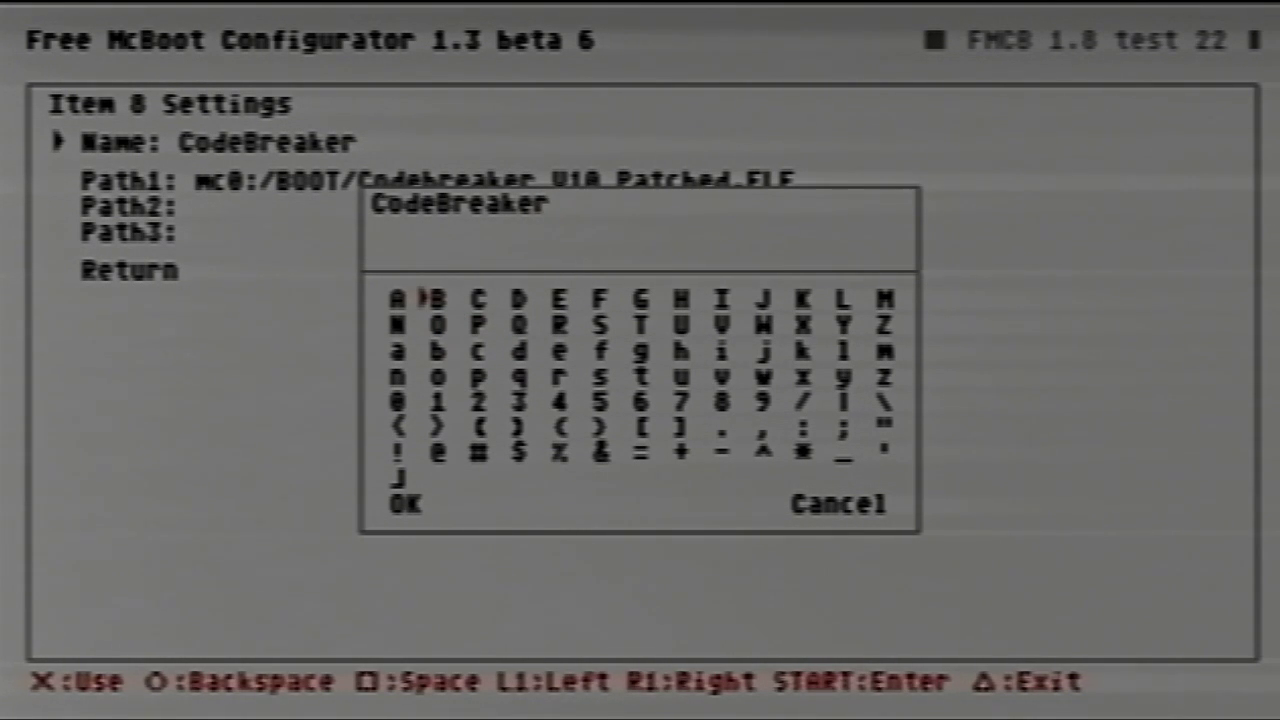
key("Down")
key("Down")
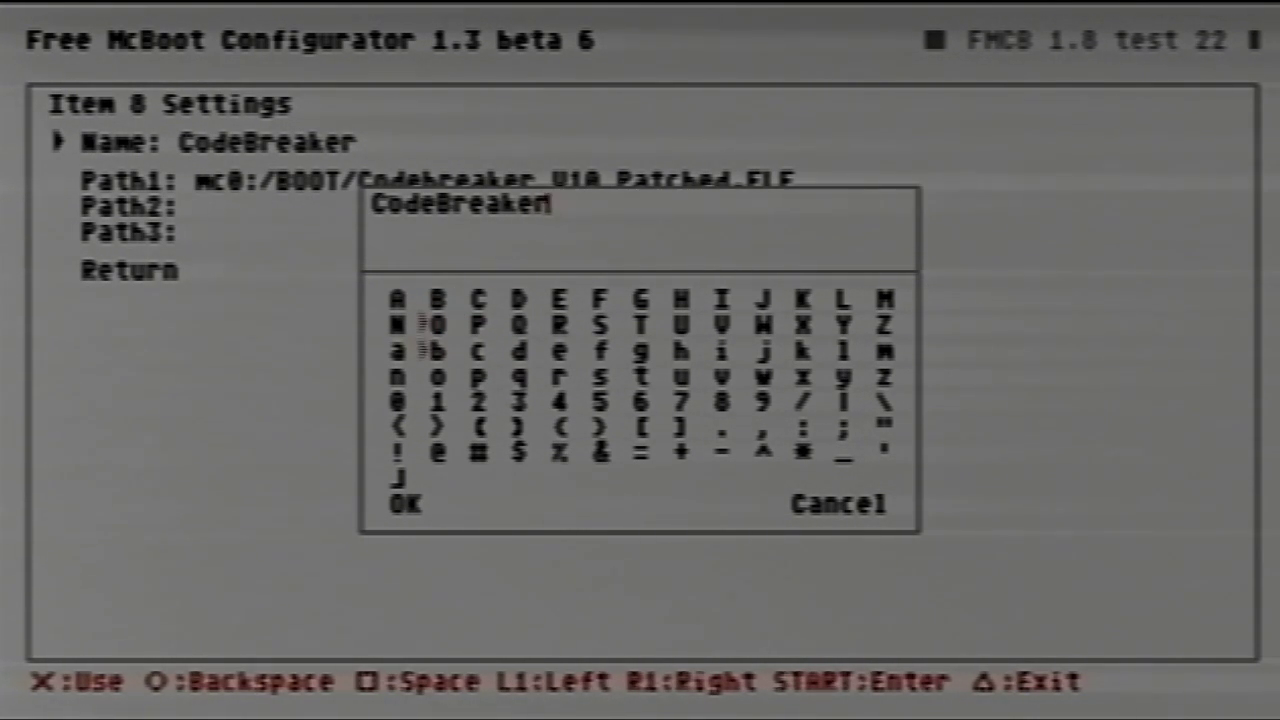
key("Up")
key("Up")
key("Up")
key("Return")
key("Down")
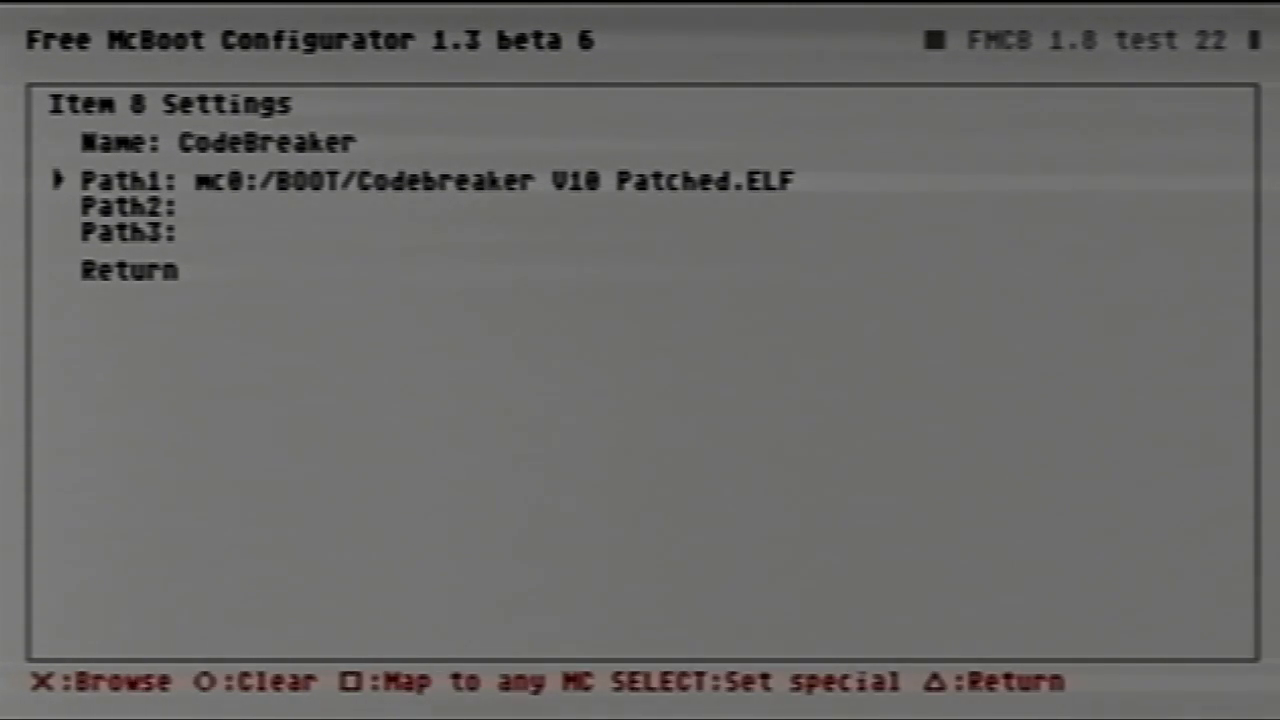
Set Path1 to mc0:/BOOT/Codebreaker V10 Patched.ELF.
key("Return")
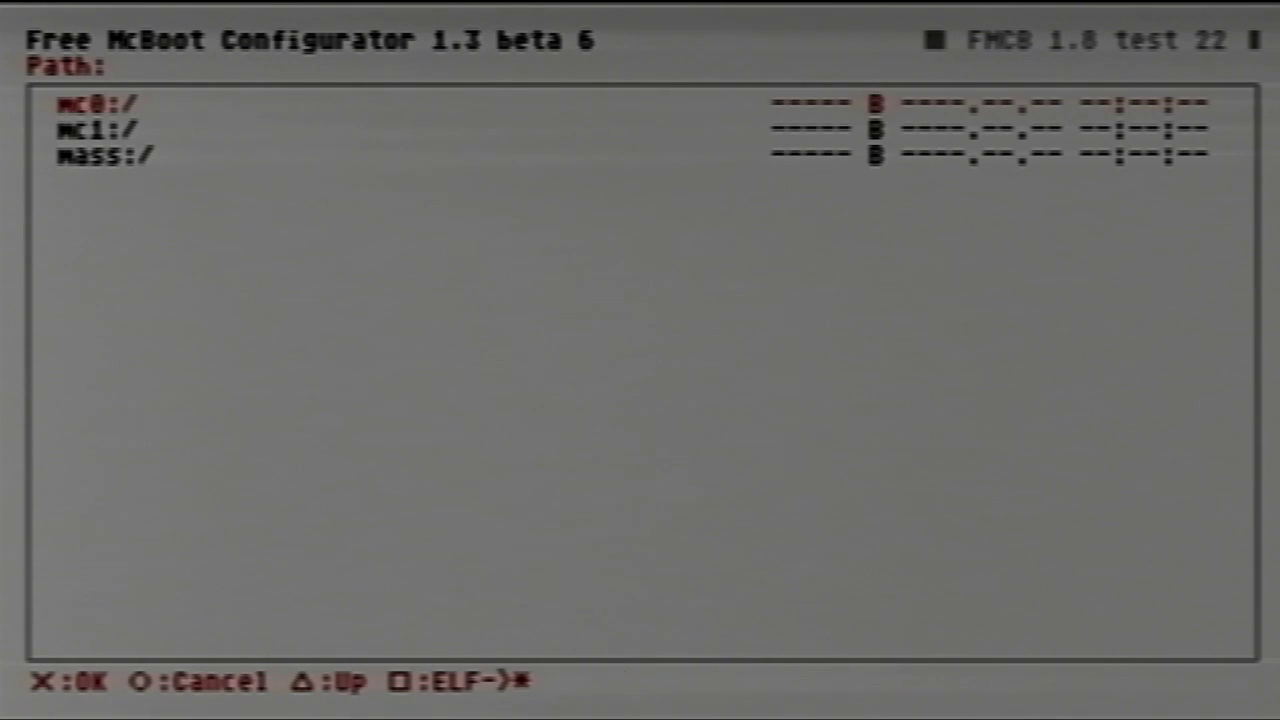
key("Down")
key("Up")
key("Return")
key("Down")
key("Down")
key("Down")
key("Down")
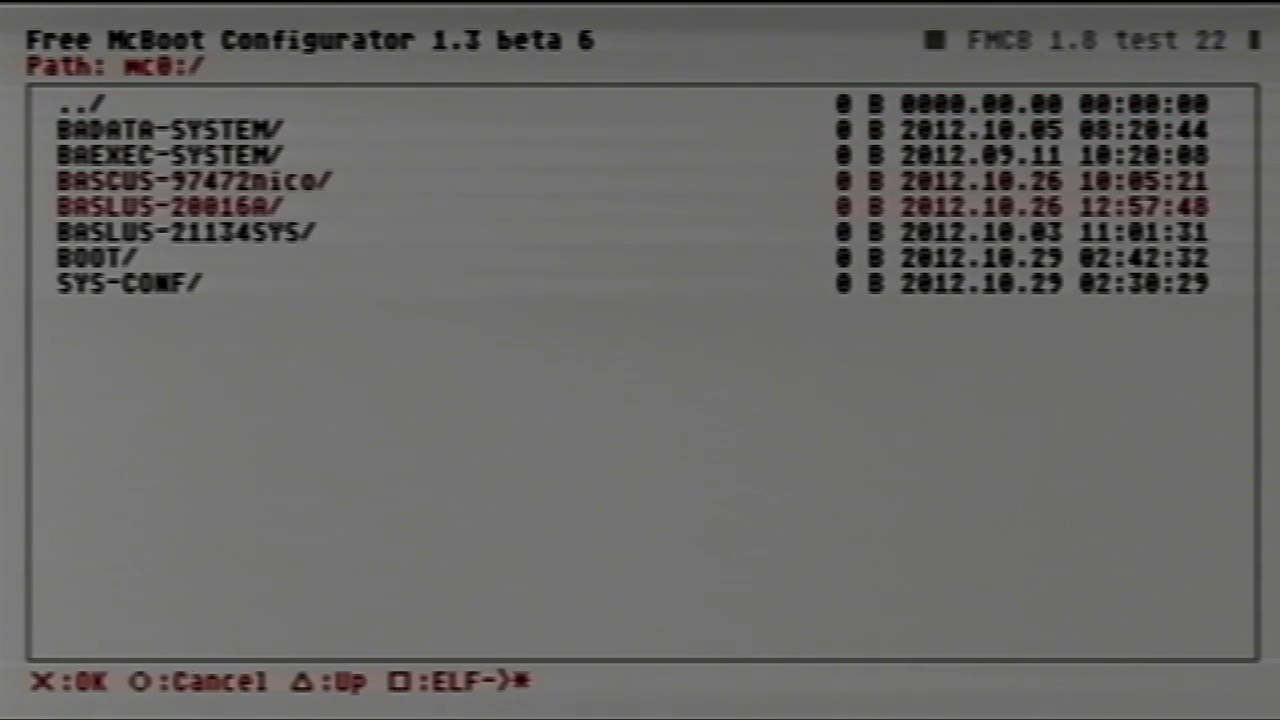
key("Down")
key("Down")
key("Return")
key("Down")
key("Down")
key("Down")
key("Down")
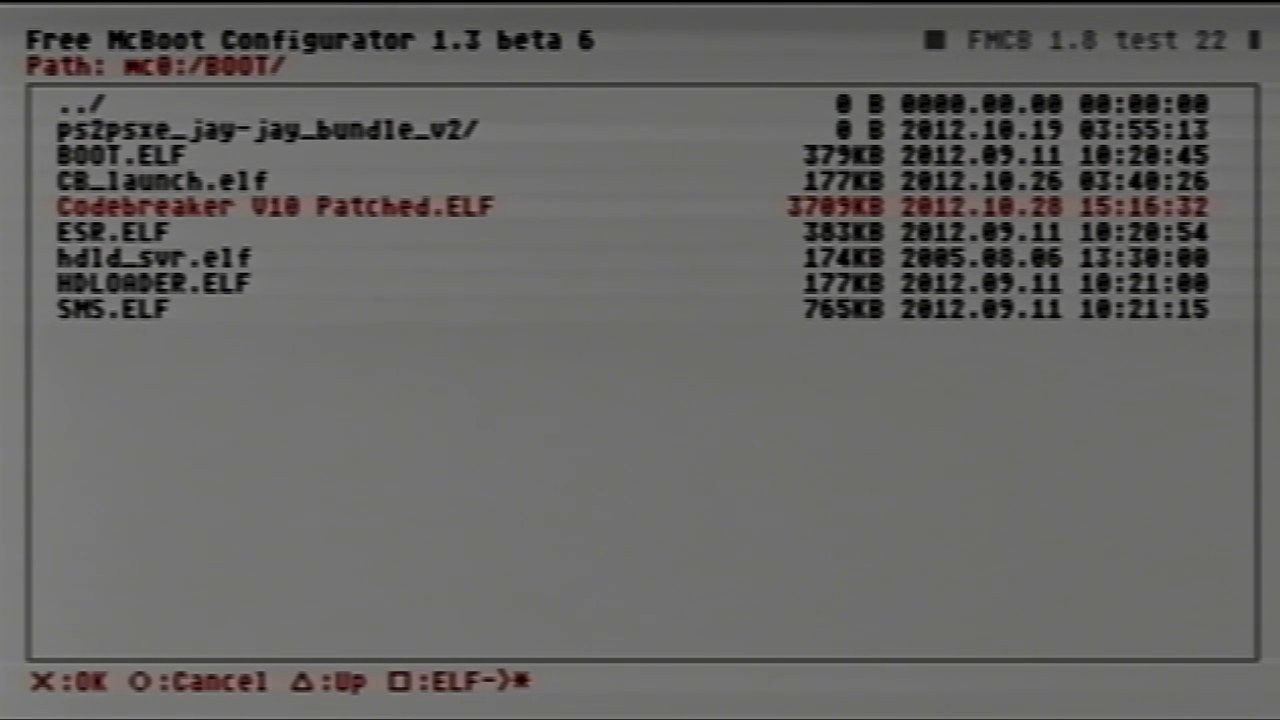
key("Return")
Check that Path2 and Path3 are empty and return to the OSD settings.
key("Down")
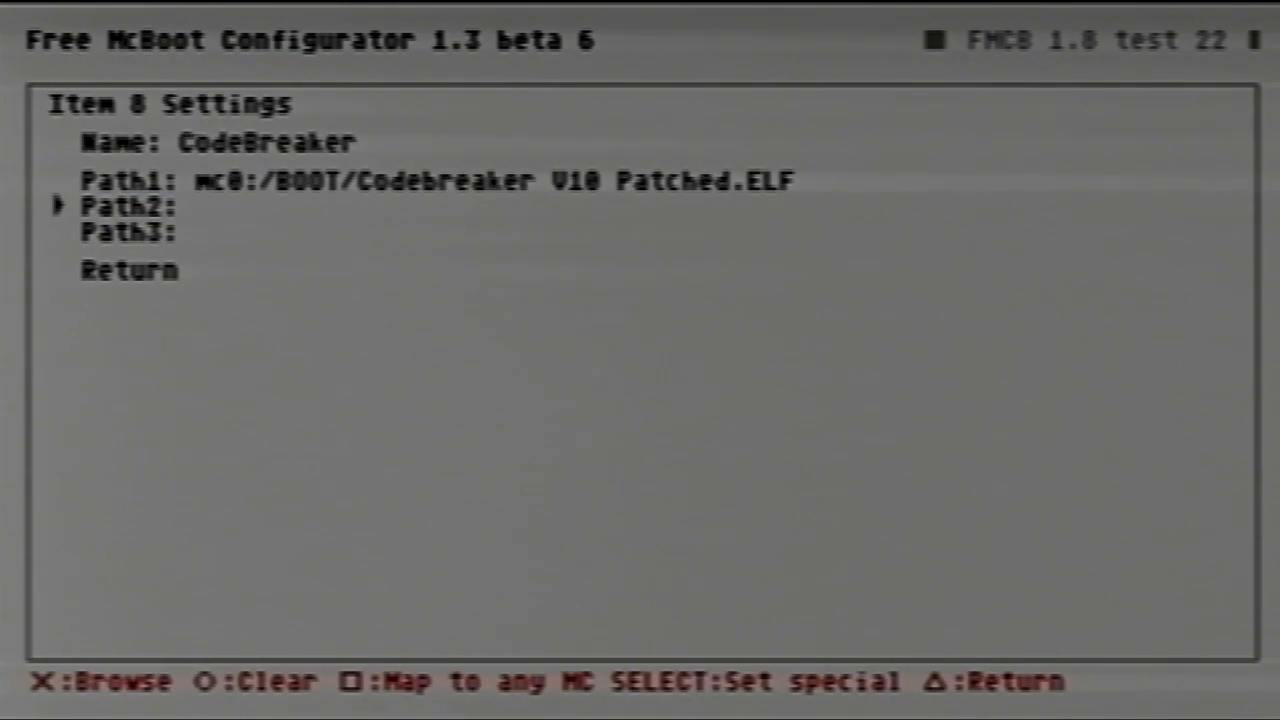
key("Down")
key("Up")
key("Down")
key("Up")
key("Down")
key("Down")
key("Return")
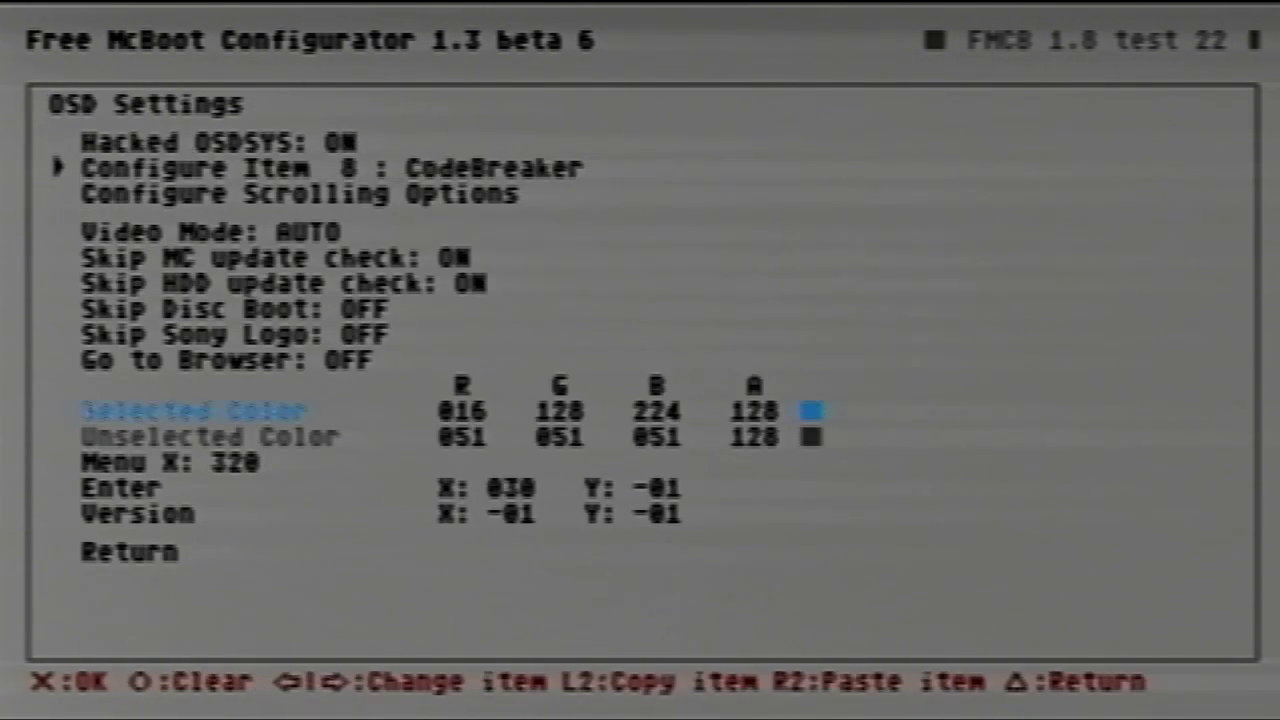
key("Up")
key("Up")
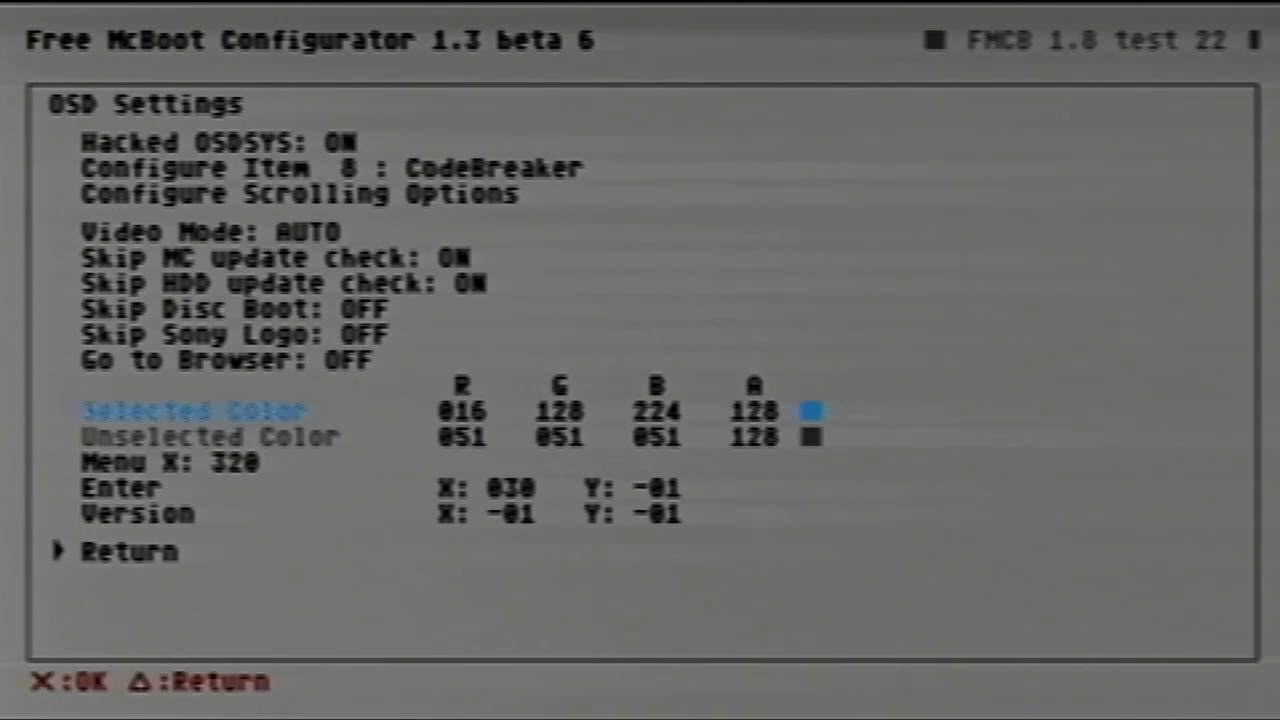
Save the configuration to mc0:/SYS-CONF/FREEMCB.CNF and head to Return to loader.
key("Return")
key("Down")
key("Down")
key("Down")
key("Down")
key("Down")
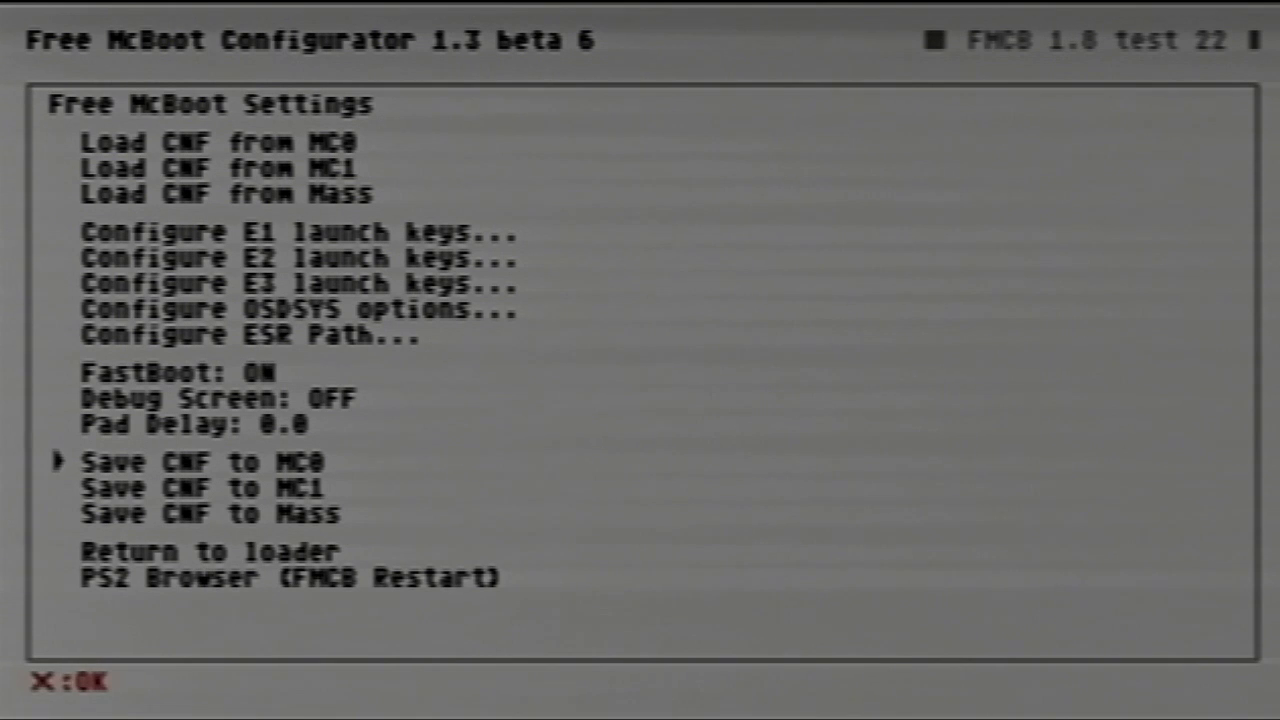
key("Return")
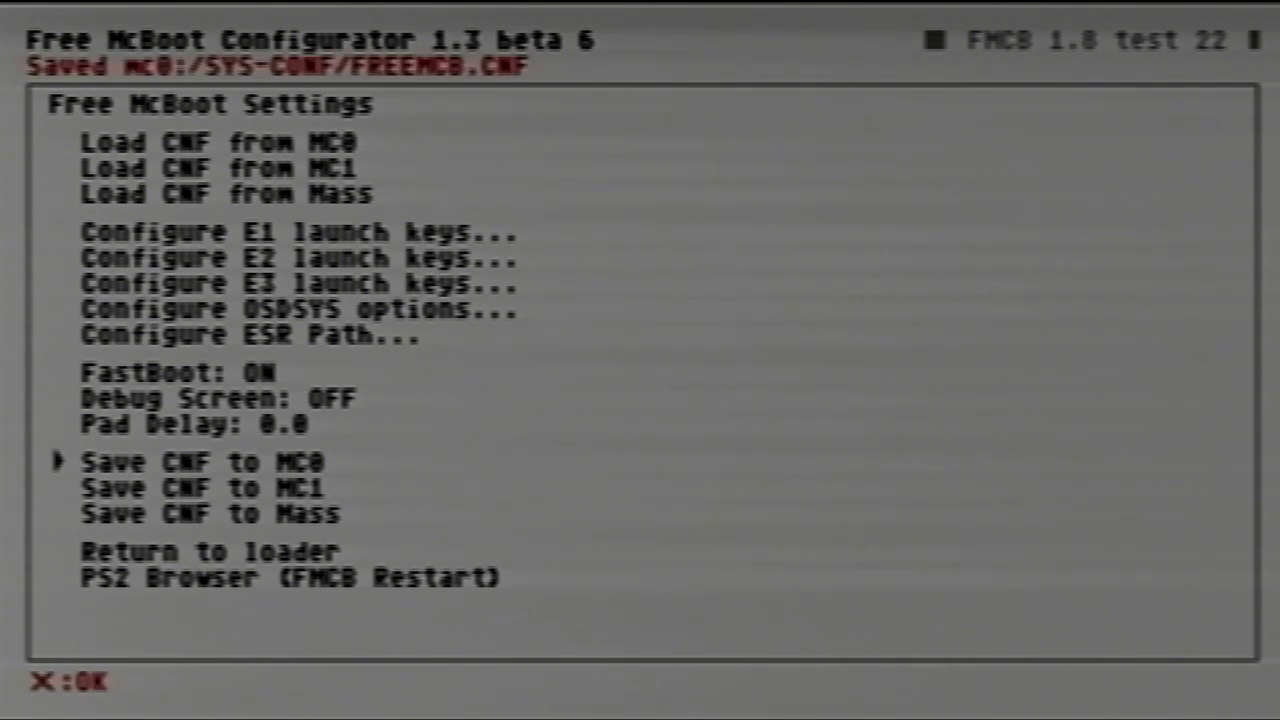
key("Down")
key("Down")
key("Down")
key("Down")
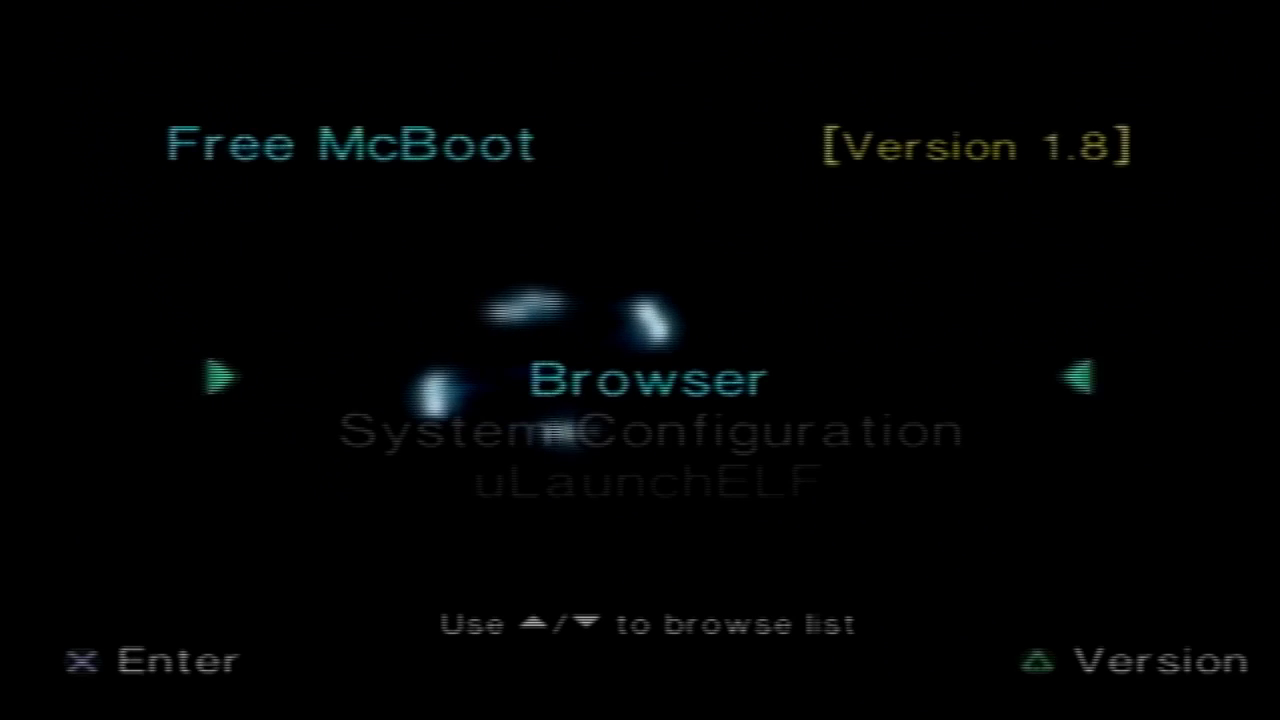
Highlight CodeBreaker in the Free McBoot launch list.
key("Down")
key("Down")
key("Down")
key("Down")
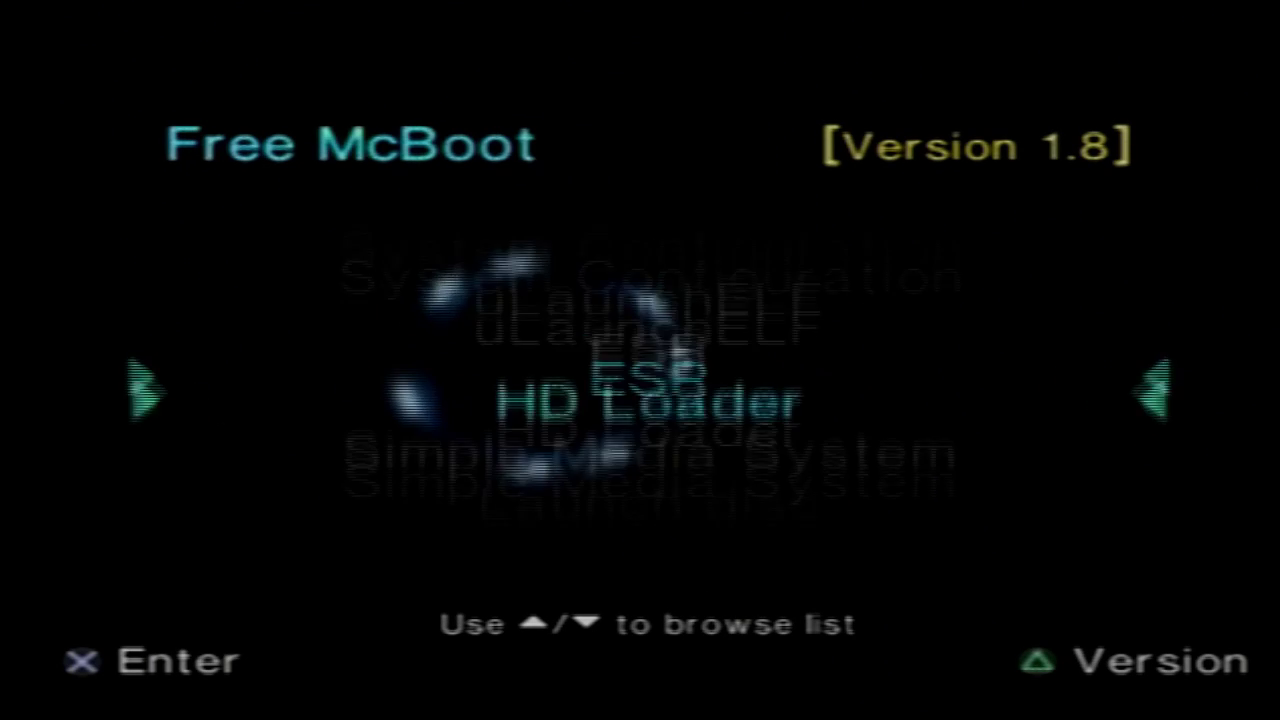
key("Down")
key("Down")
key("Down")
key("Down")
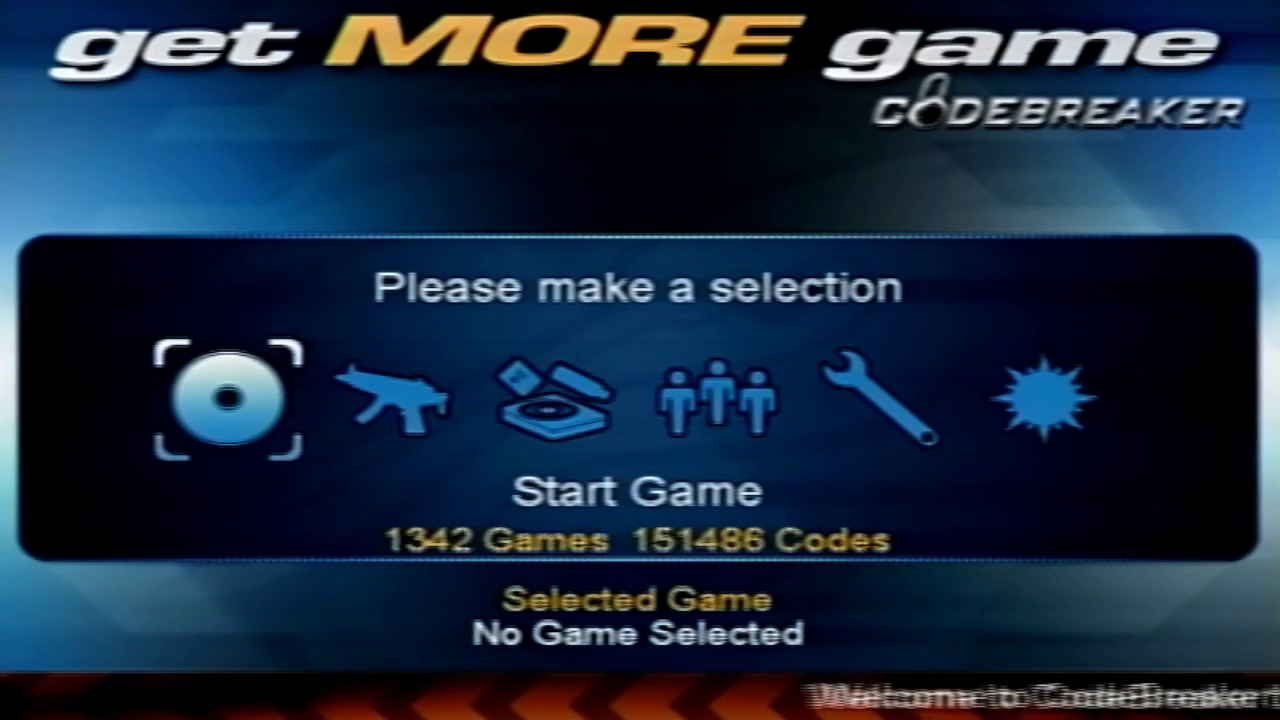
Open Select Cheats and page through the games list to Zone Of The Enders 2-The 2nd Runner.
key("Right")
key("Right")
key("Right")
key("Left")
key("Left")
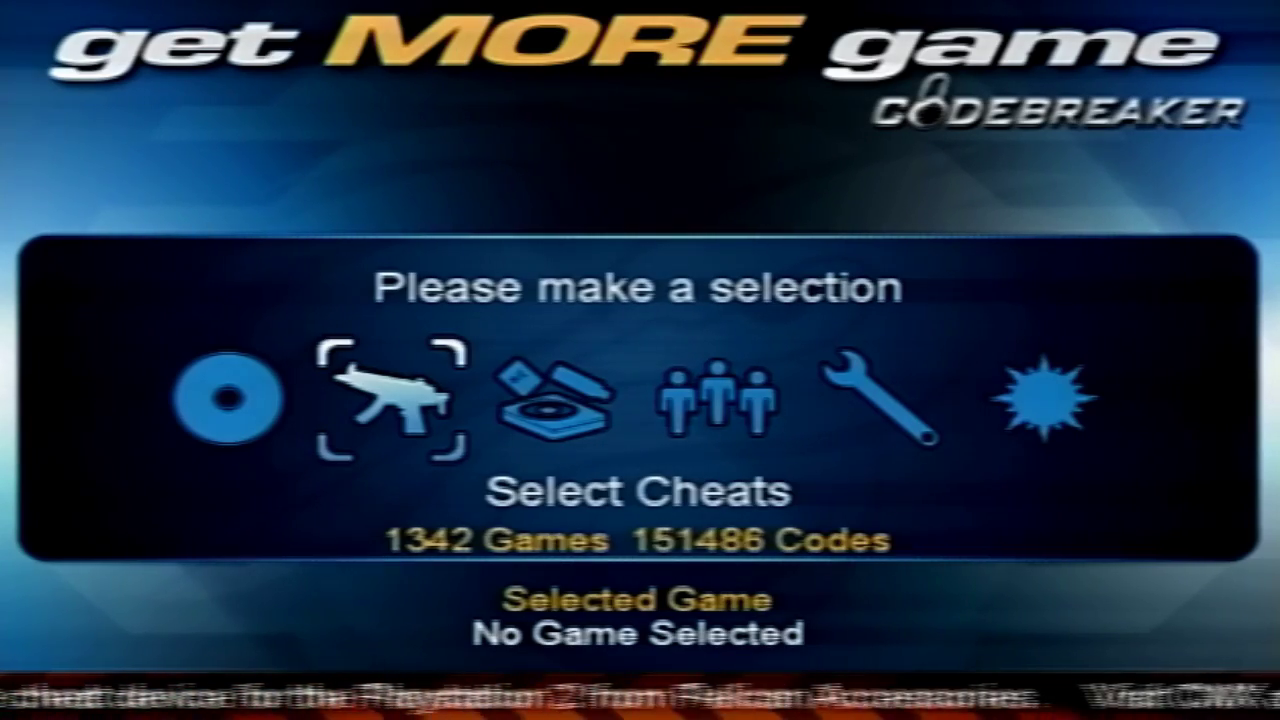
key("Return")
key("Page_Down")
key("Page_Down")
key("Page_Down")
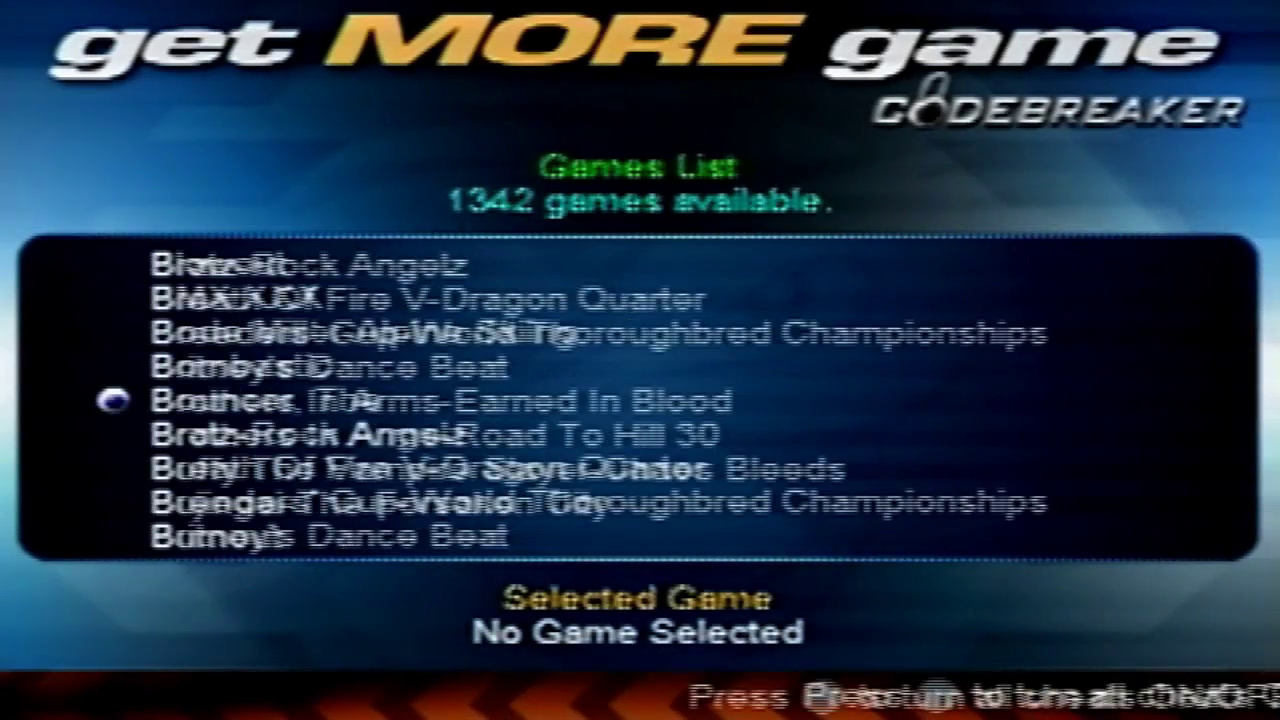
key("Page_Down")
key("Page_Down")
key("Page_Down")
key("Page_Down")
key("Page_Down")
key("Page_Down")
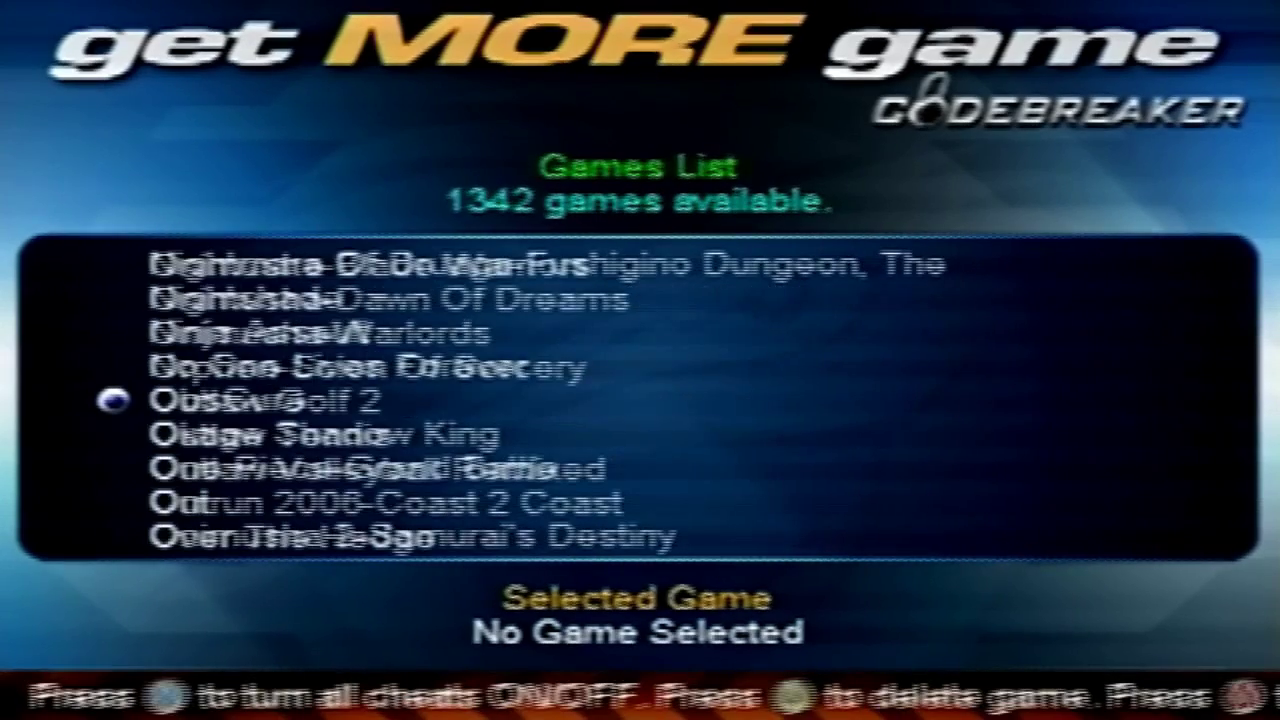
key("Page_Down")
key("Page_Down")
key("Page_Down")
key("Page_Down")
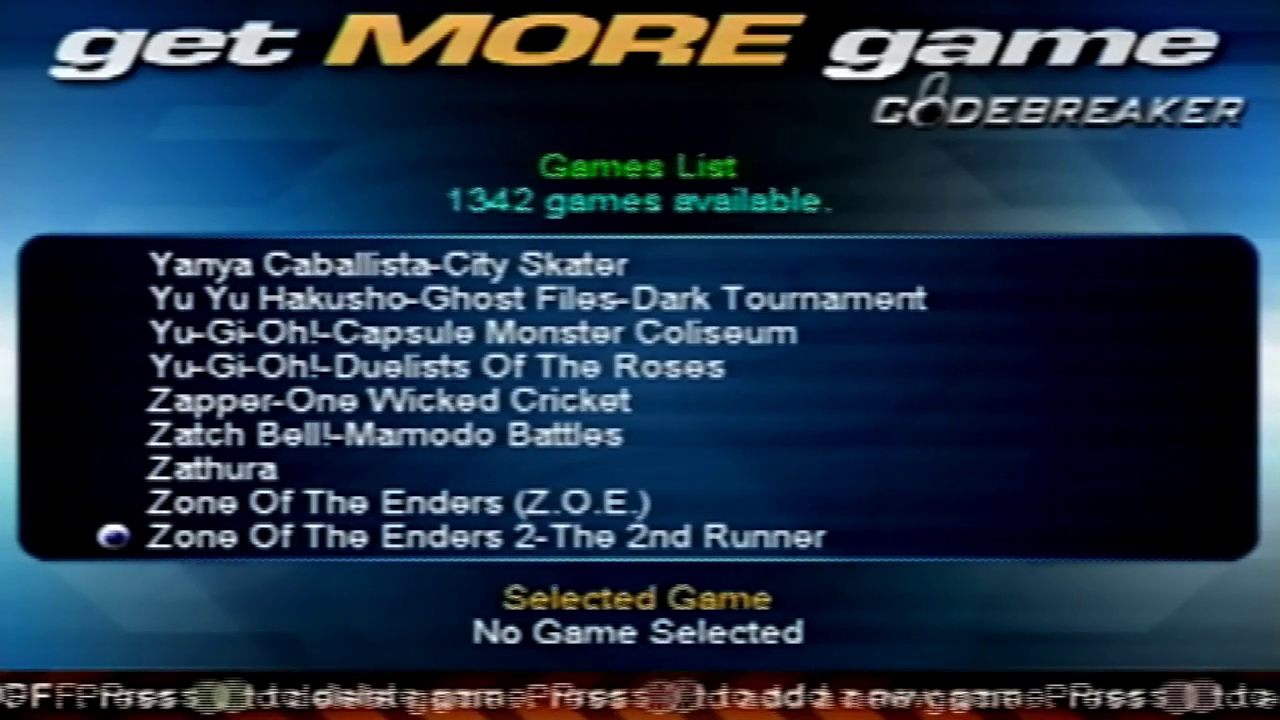
key("Return")
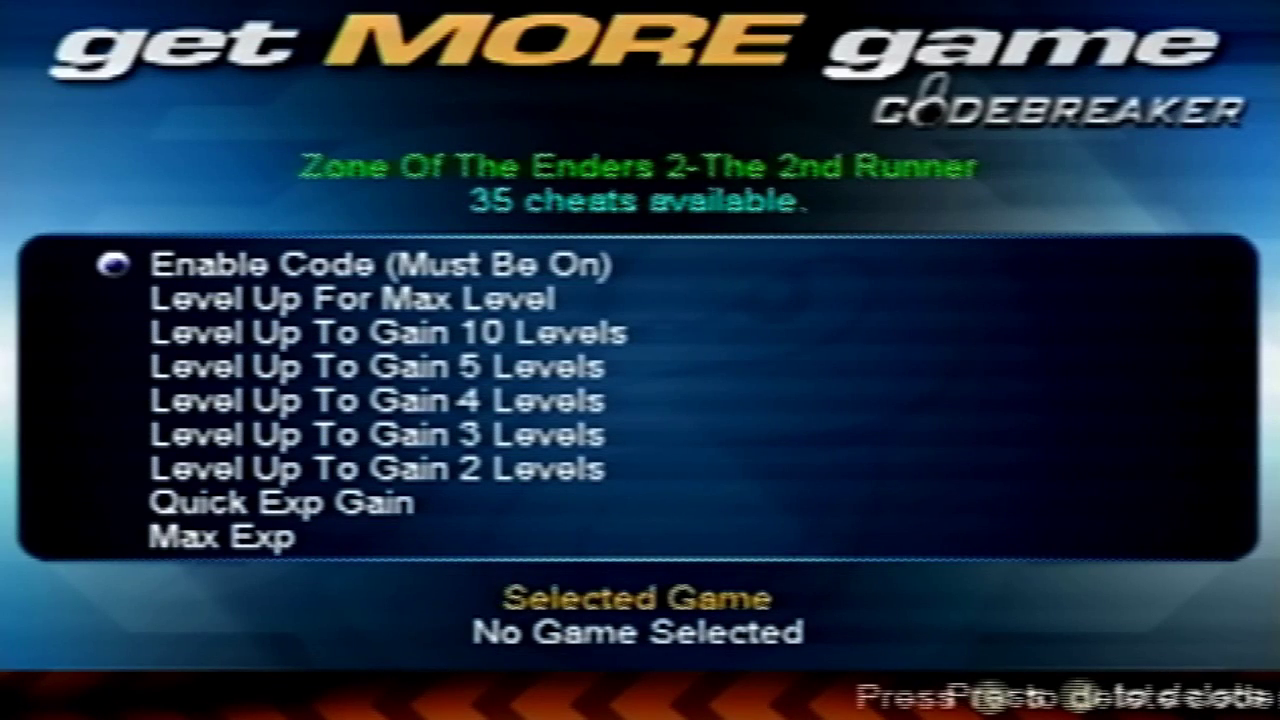
Turn on level-up, Quick Exp Gain, Infinite Energy, Sub Energy, Extra Missions and Versus Mode cheats.
key("Down")
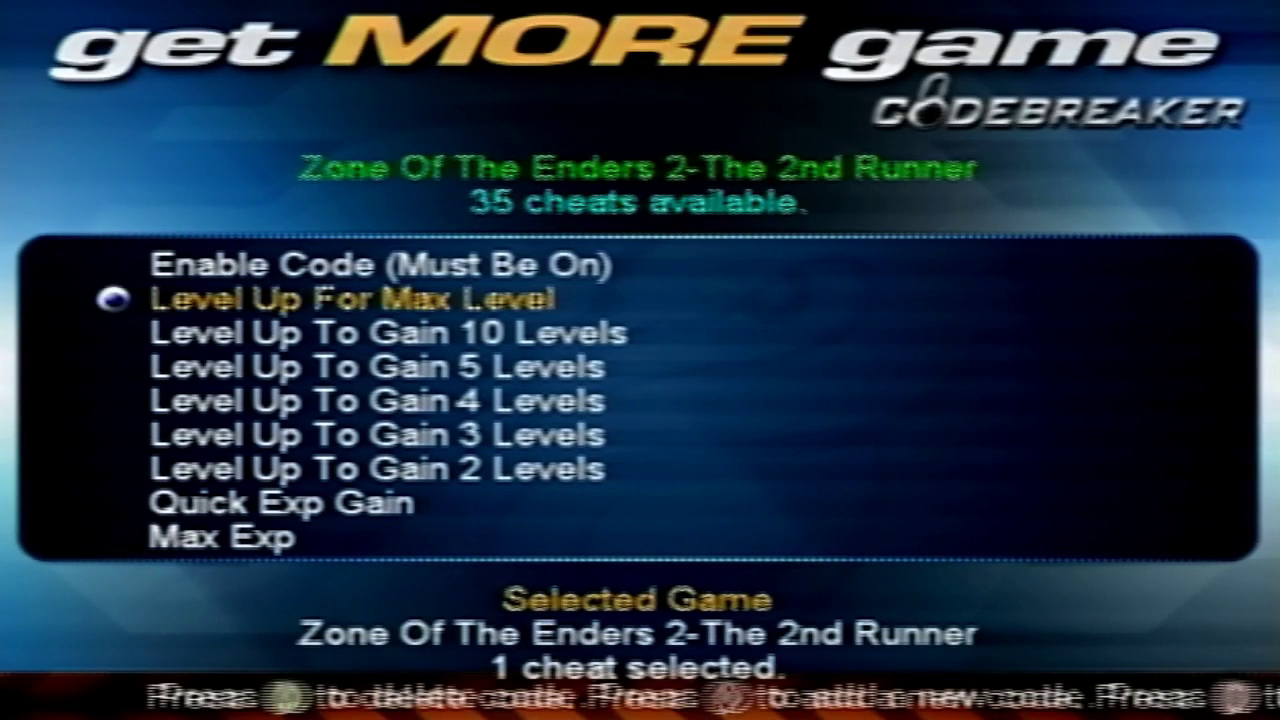
key("Down")
key("Down")
key("Down")
key("Down")
key("Down")
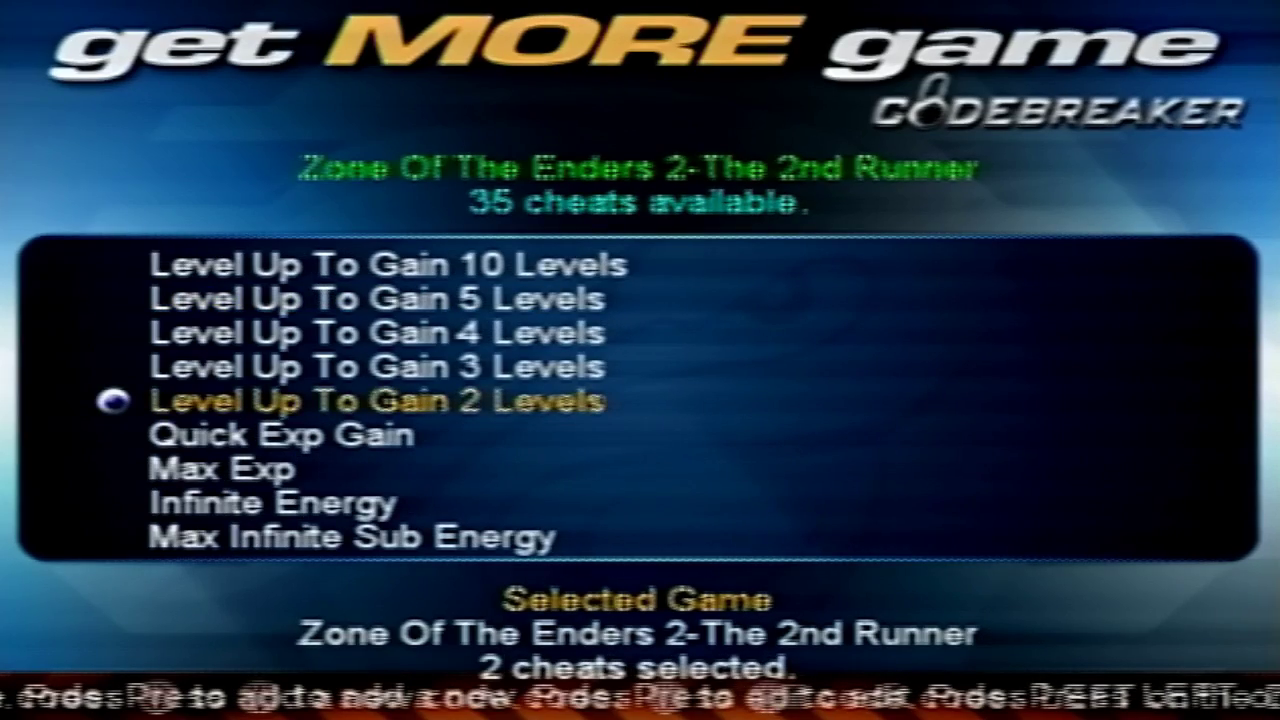
key("Down")
key("Return")
key("Down")
key("Down")
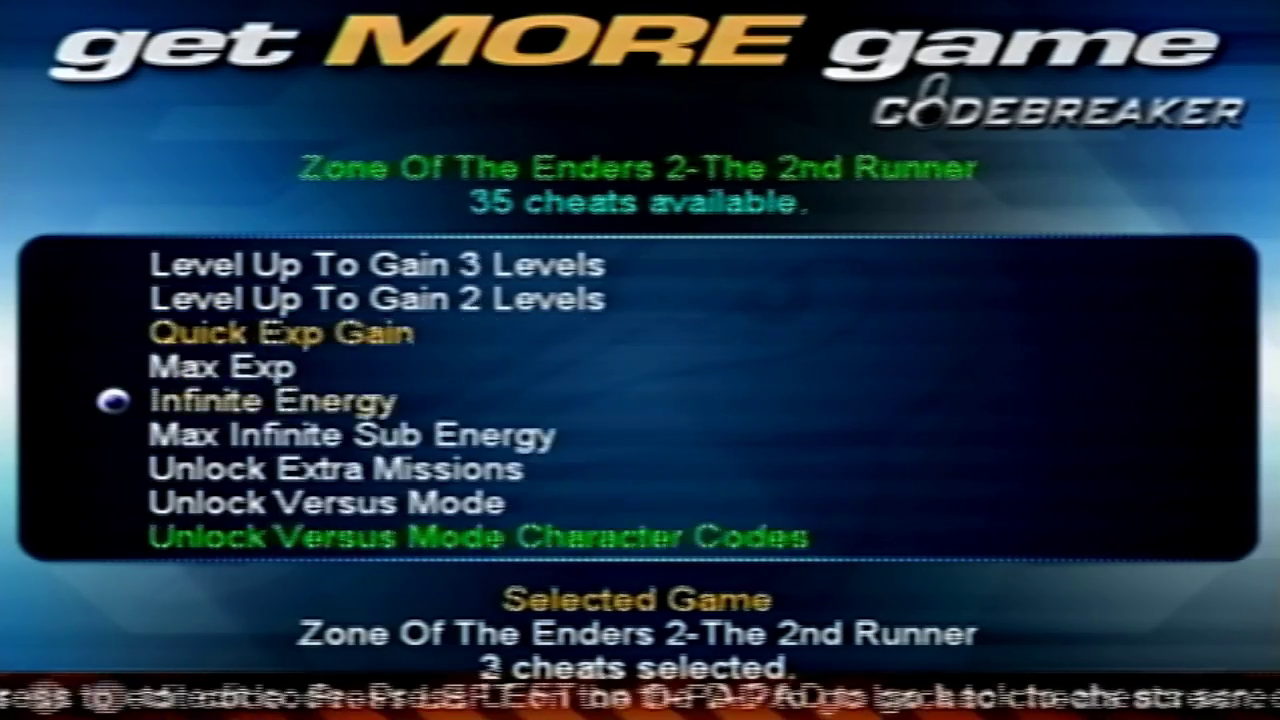
key("Return")
key("Down")
key("Return")
key("Down")
key("Return")
key("Down")
key("Return")
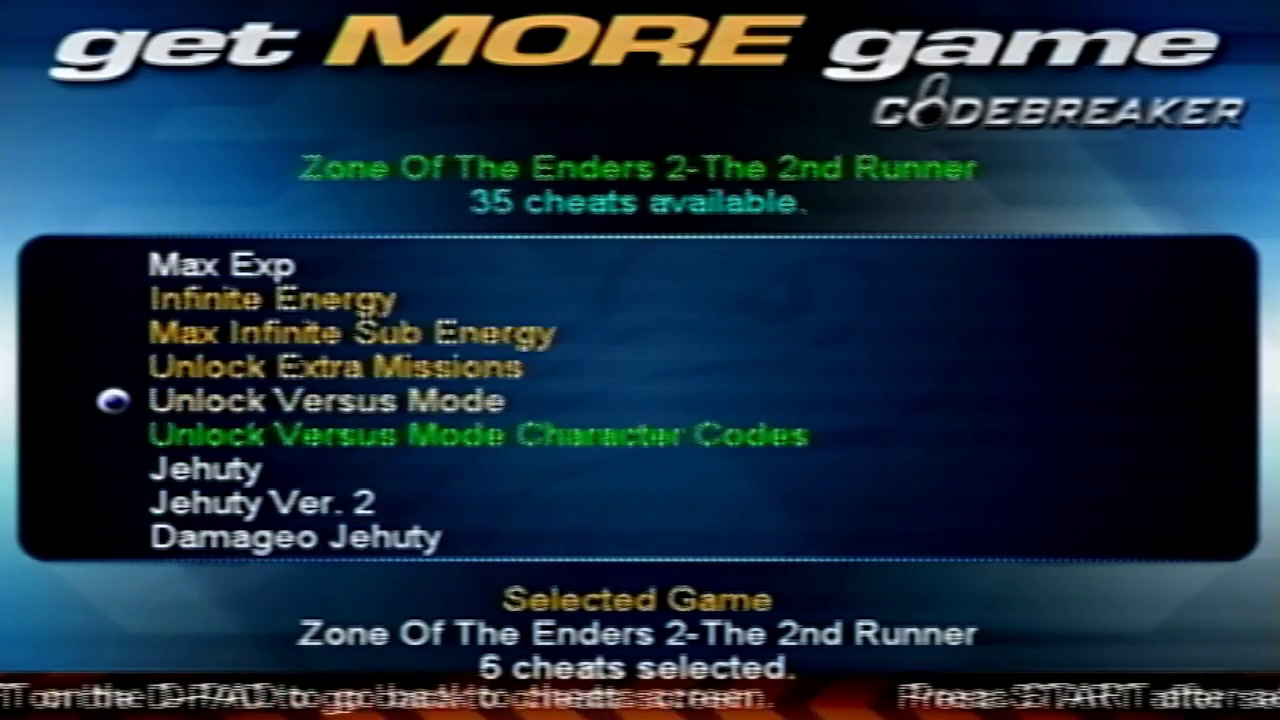
Turn on the Jehuty, Jehuty Ver. 2 and Naked Jehuty character cheats.
key("Down")
key("Down")
key("Return")
key("Down")
key("Return")
key("Down")
key("Down")
key("Return")
key("Down")
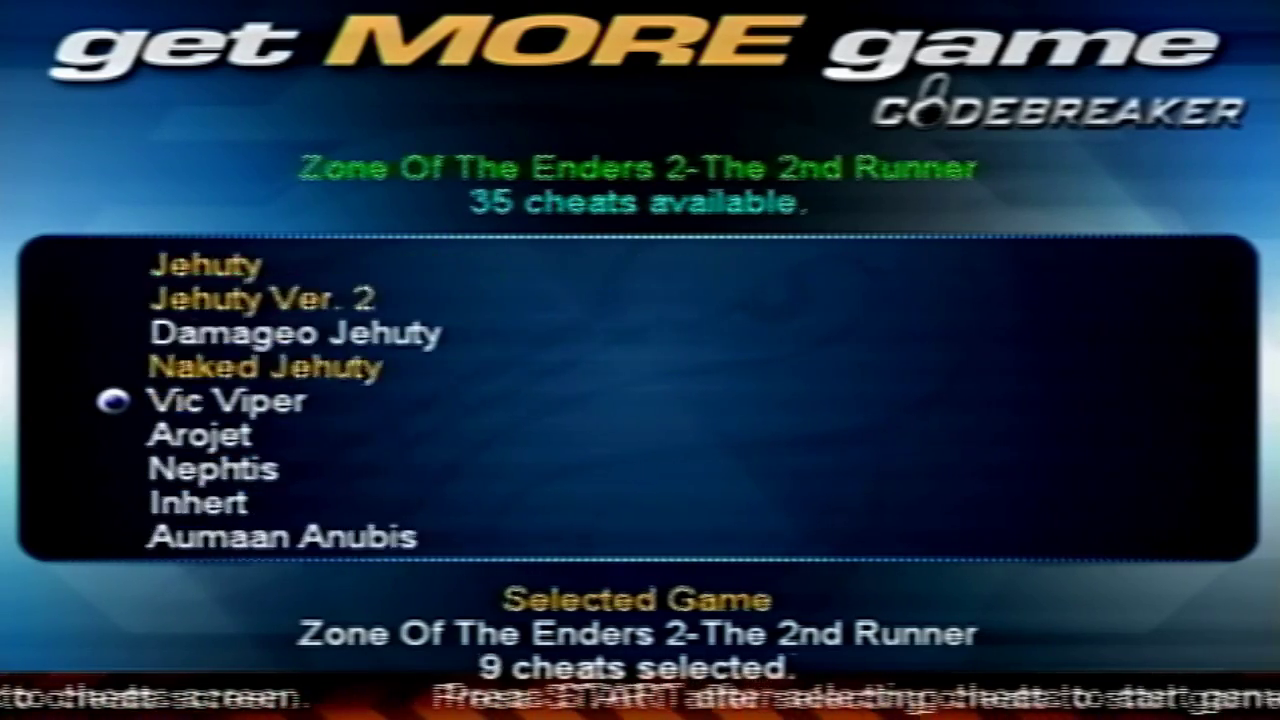
key("Return")
key("Down")
key("Return")
key("Down")
key("Return")
key("Down")
key("Return")
key("Down")
key("Return")
key("Down")
key("Down")
key("Return")
key("Return")
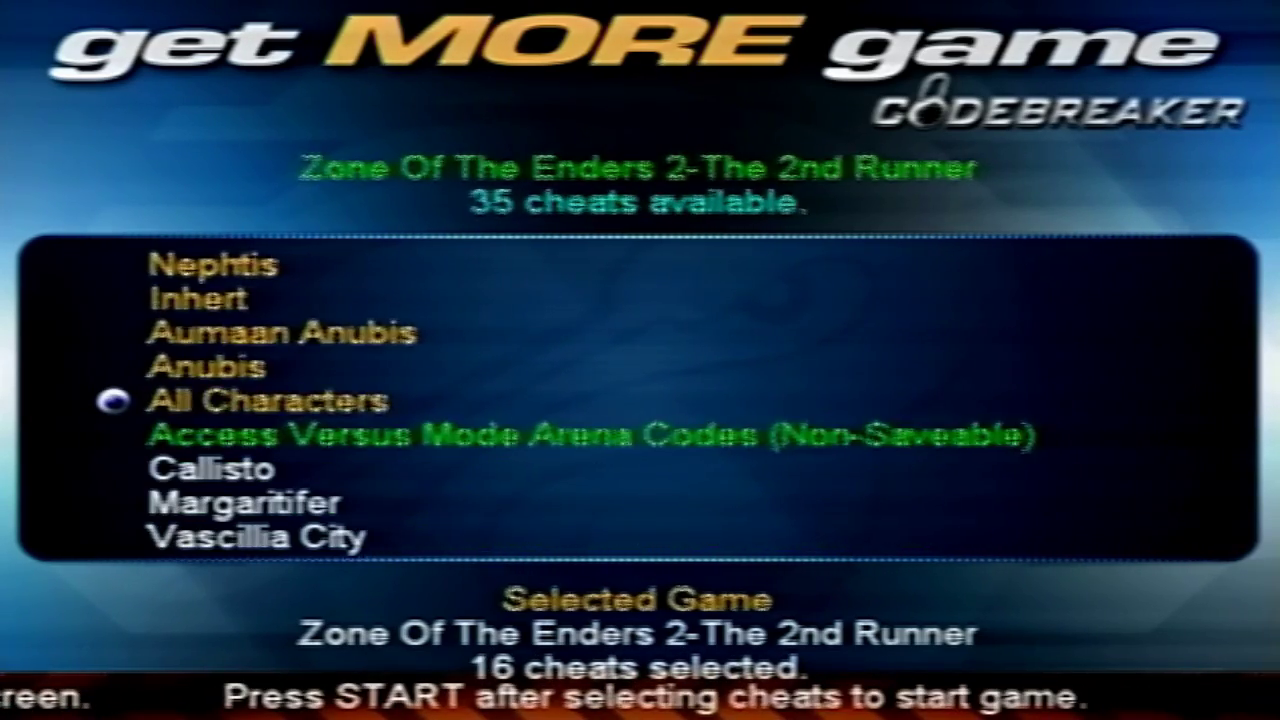
key("Up")
key("Return")
key("Page_Up")
key("Down")
key("Down")
key("Down")
key("Down")
key("Down")
key("Down")
key("Down")
key("Down")
key("Down")
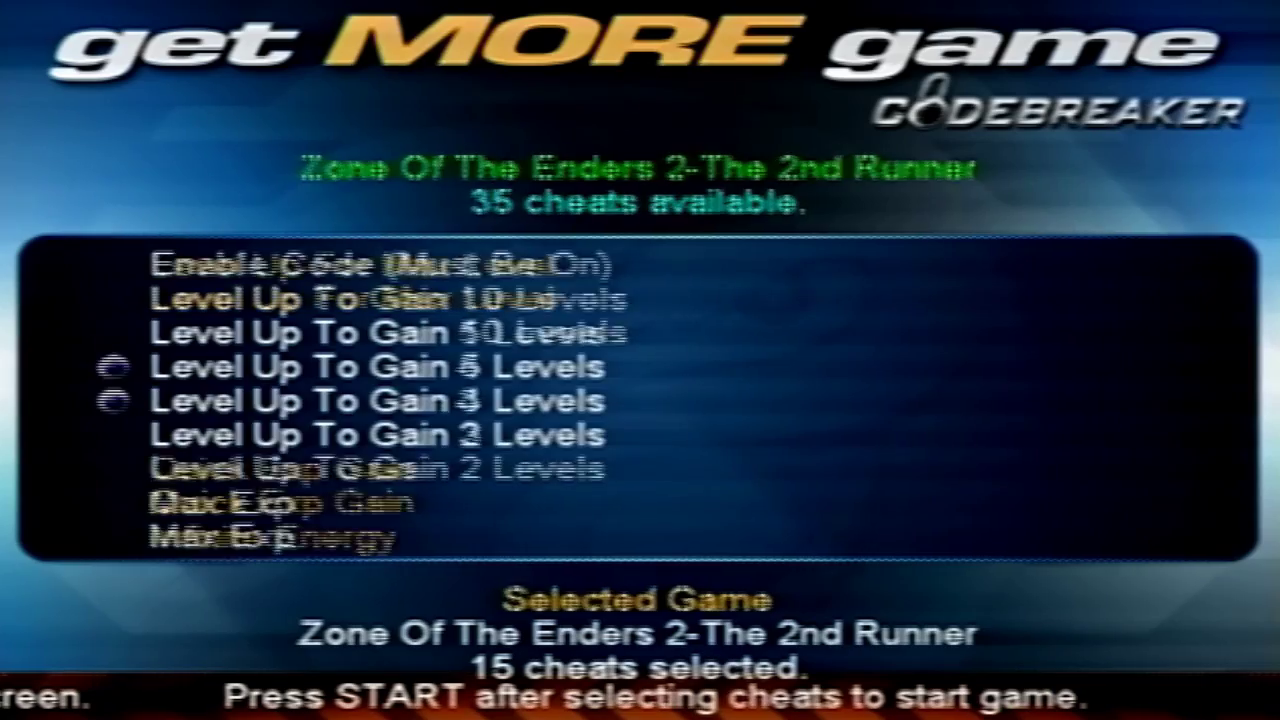
key("Down")
key("Down")
key("Down")
key("Down")
key("Down")
key("Down")
key("Down")
key("Return")
Toggle the arena cheats down to All Arenas, then turn some back off, including Margaritifer.
key("Page_Down")
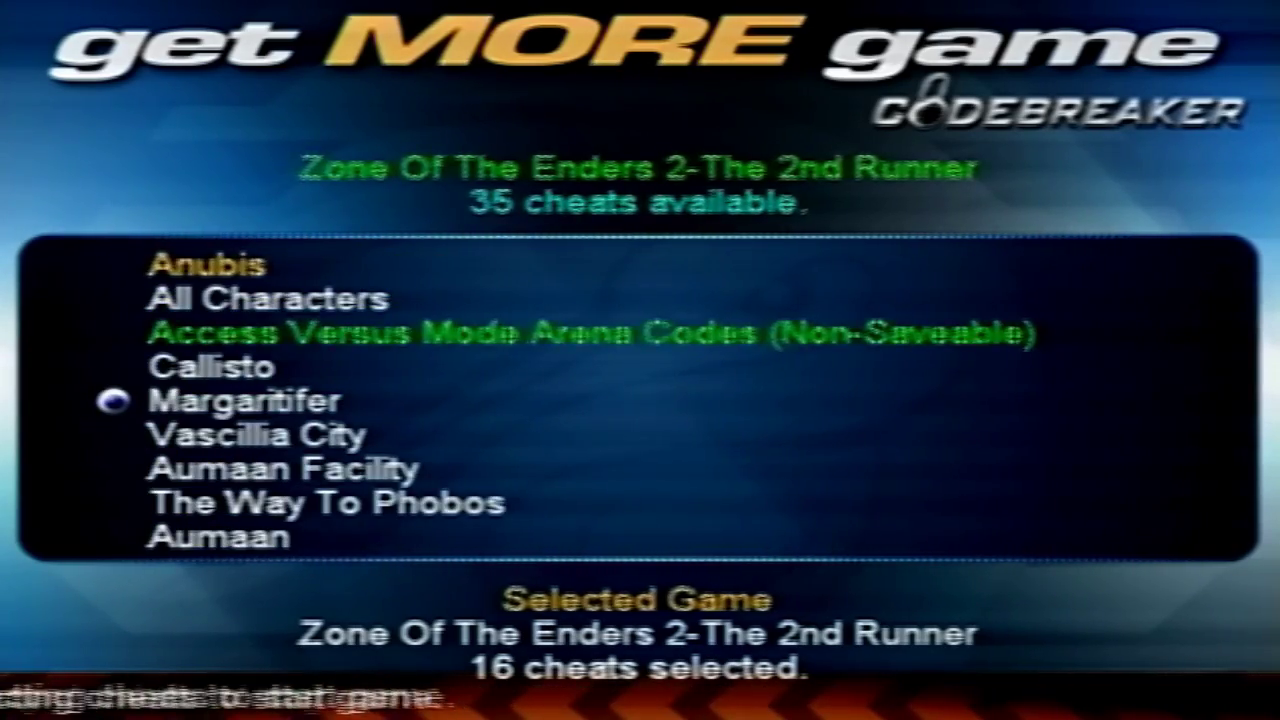
key("Up")
key("Up")
key("Return")
key("Return")
key("Down")
key("Return")
key("Down")
key("Return")
key("Down")
key("Return")
key("Down")
key("Return")
key("Down")
key("Return")
key("Down")
key("Return")
key("Down")
key("Return")
key("Down")
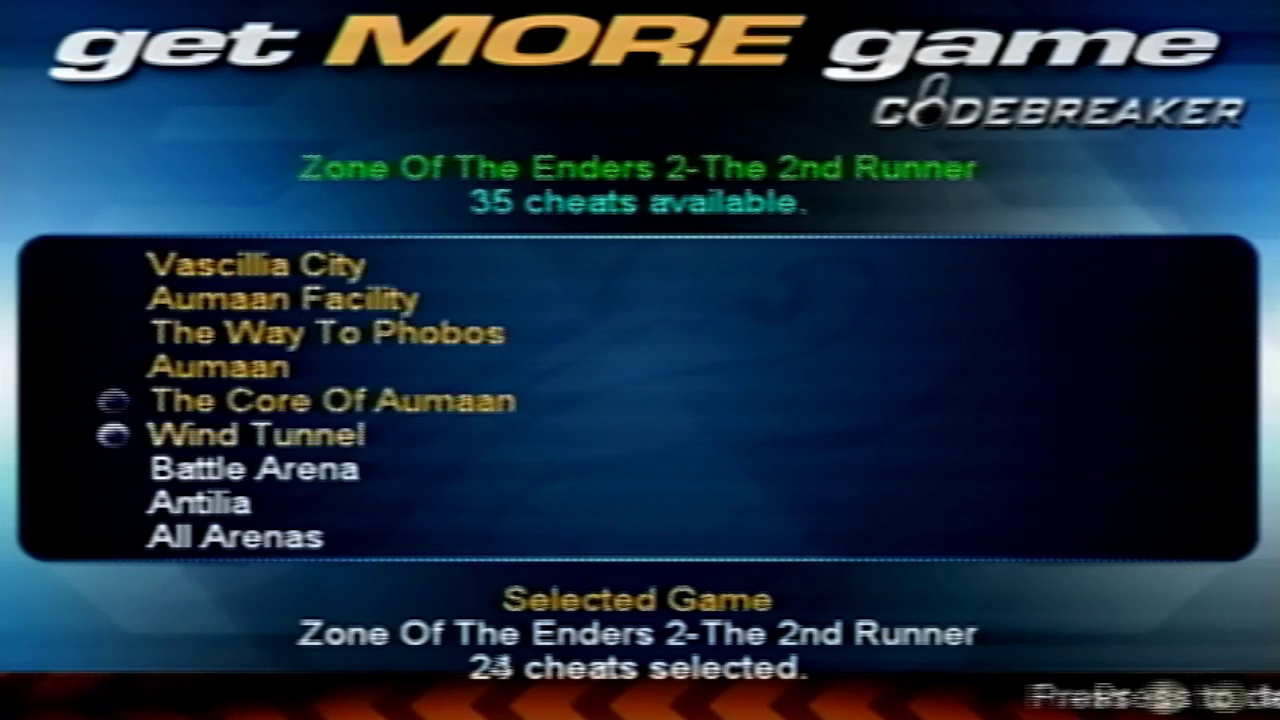
key("Return")
key("Down")
key("Return")
key("Down")
key("Return")
key("Down")
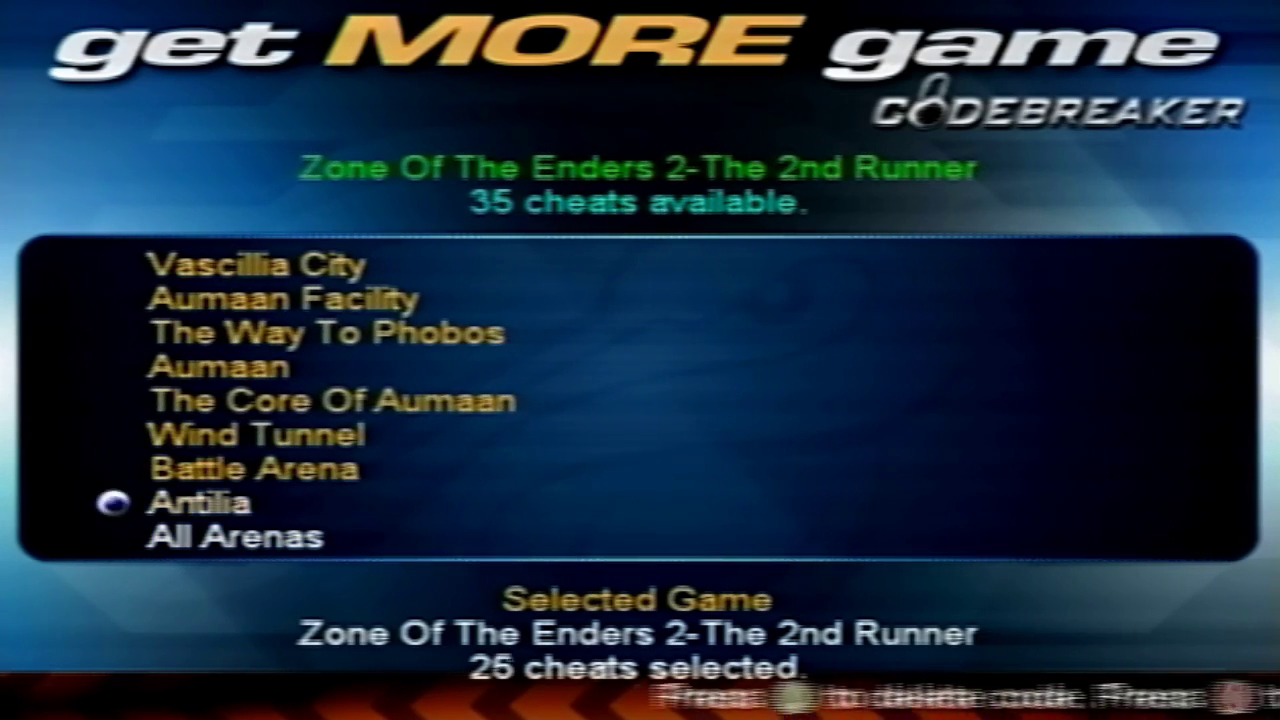
key("Up")
key("Return")
key("Up")
key("Return")
key("Up")
key("Return")
key("Up")
key("Return")
key("Up")
key("Return")
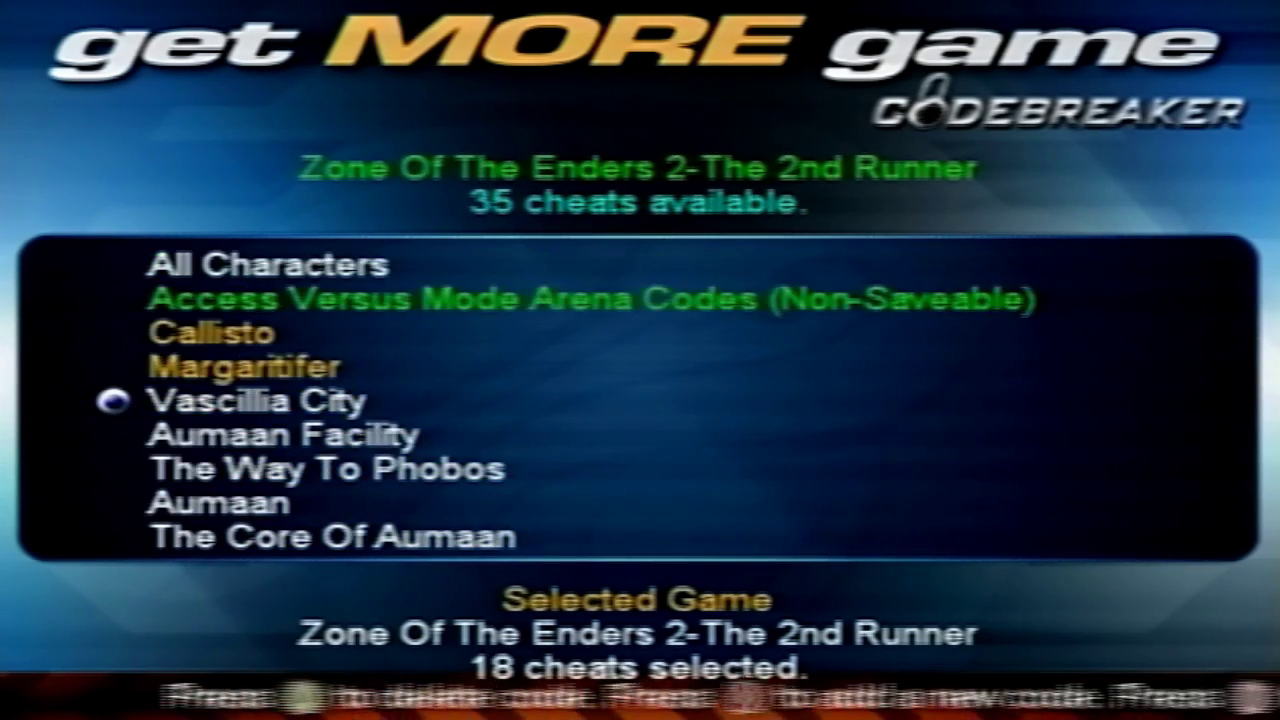
key("Up")
key("Return")
key("Up")
key("Up")
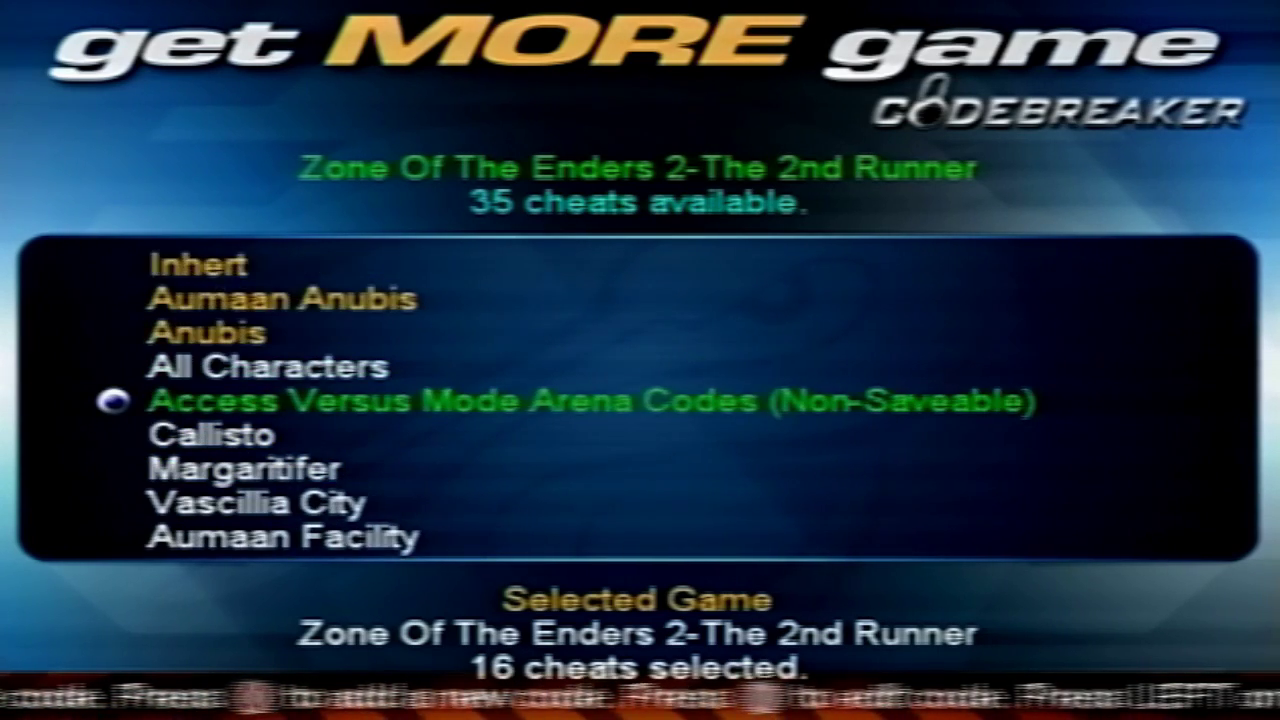
key("Up")
key("Up")
key("Up")
key("Up")
key("Up")
key("Up")
key("Up")
Adjust the level-up cheats so 16 are selected and return to the main menu.
key("Down")
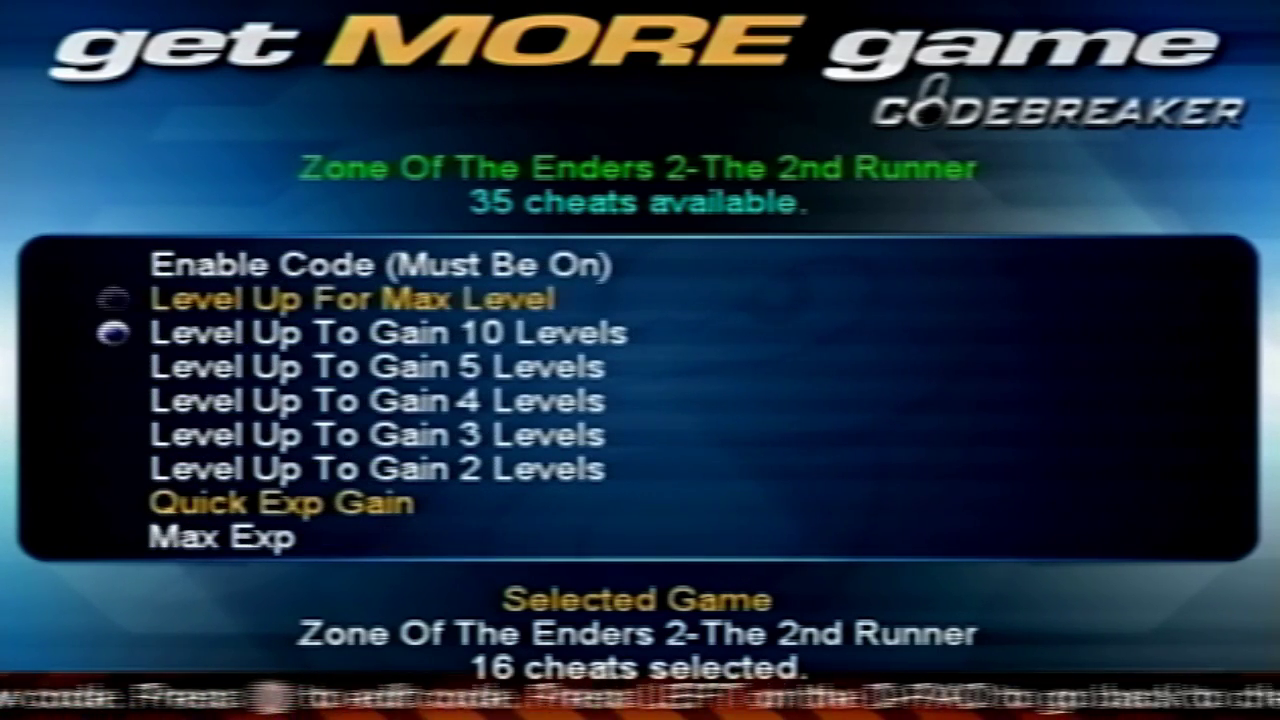
key("Down")
key("Down")
key("Down")
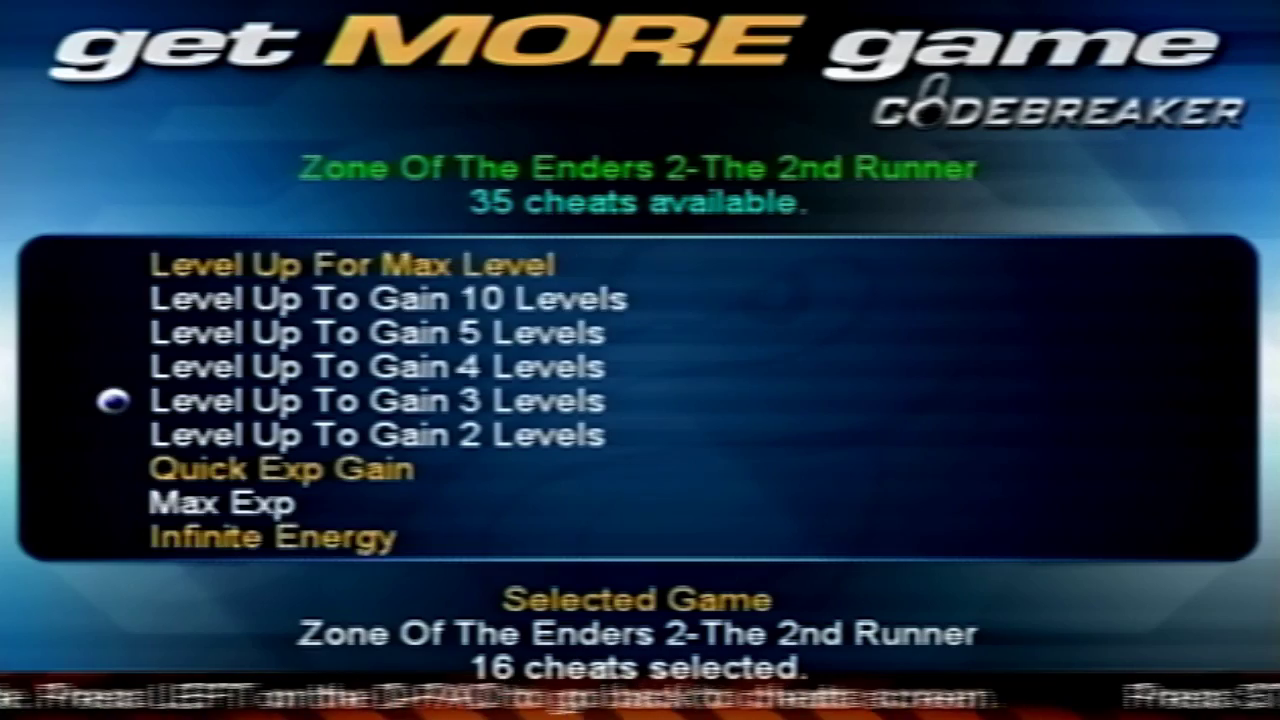
key("Up")
key("Up")
key("Down")
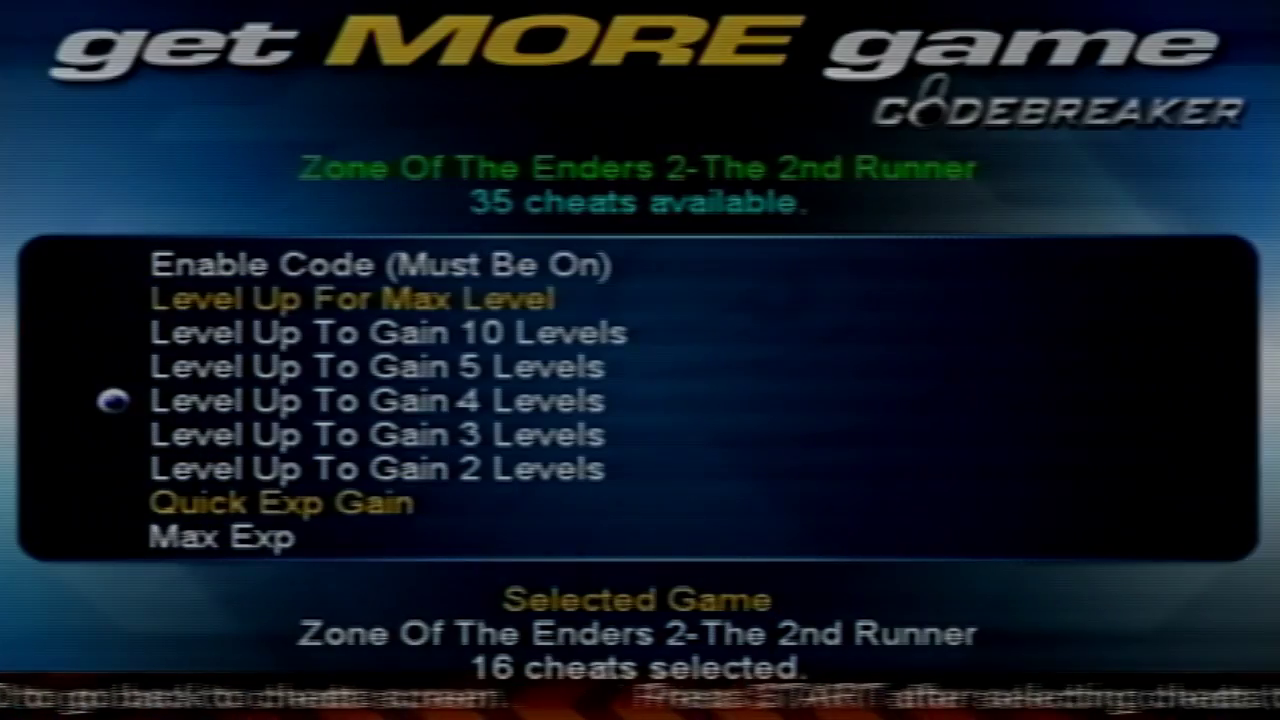
key("Escape")
key("Left")
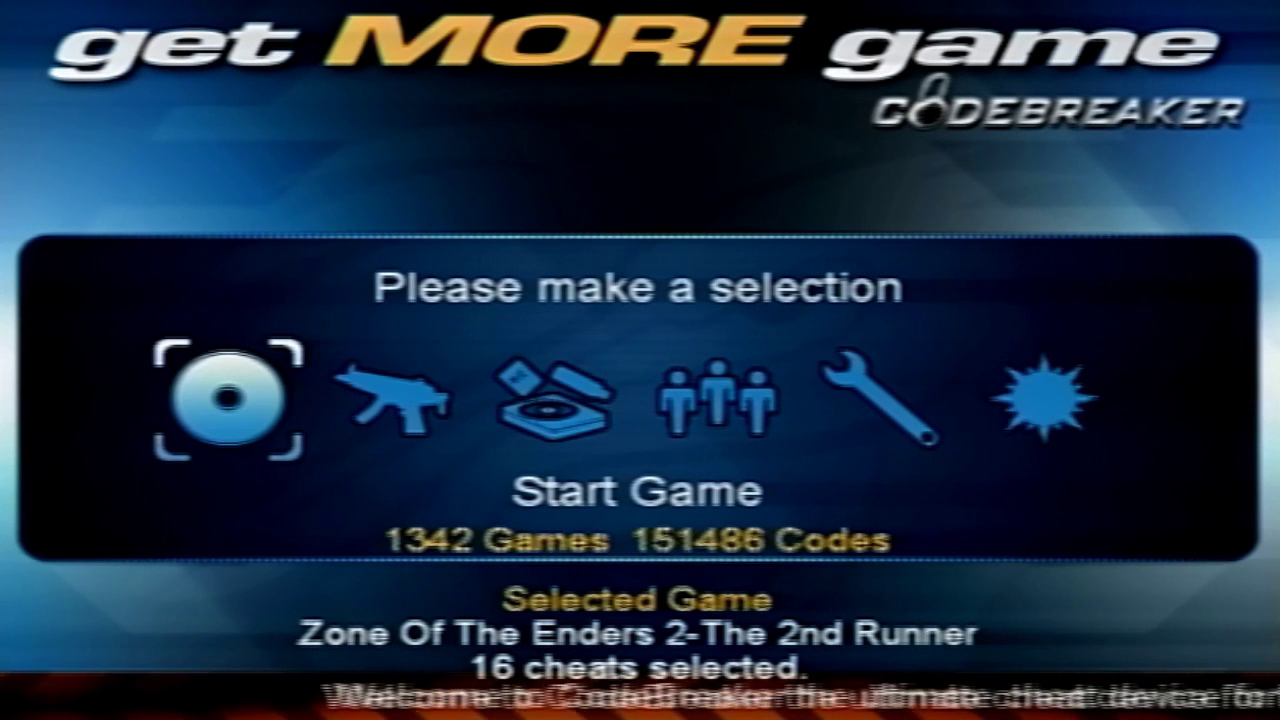
Start the game with the chosen cheats, confirm the Insert Game prompt, and pick Zone of the Enders.
key("Return")
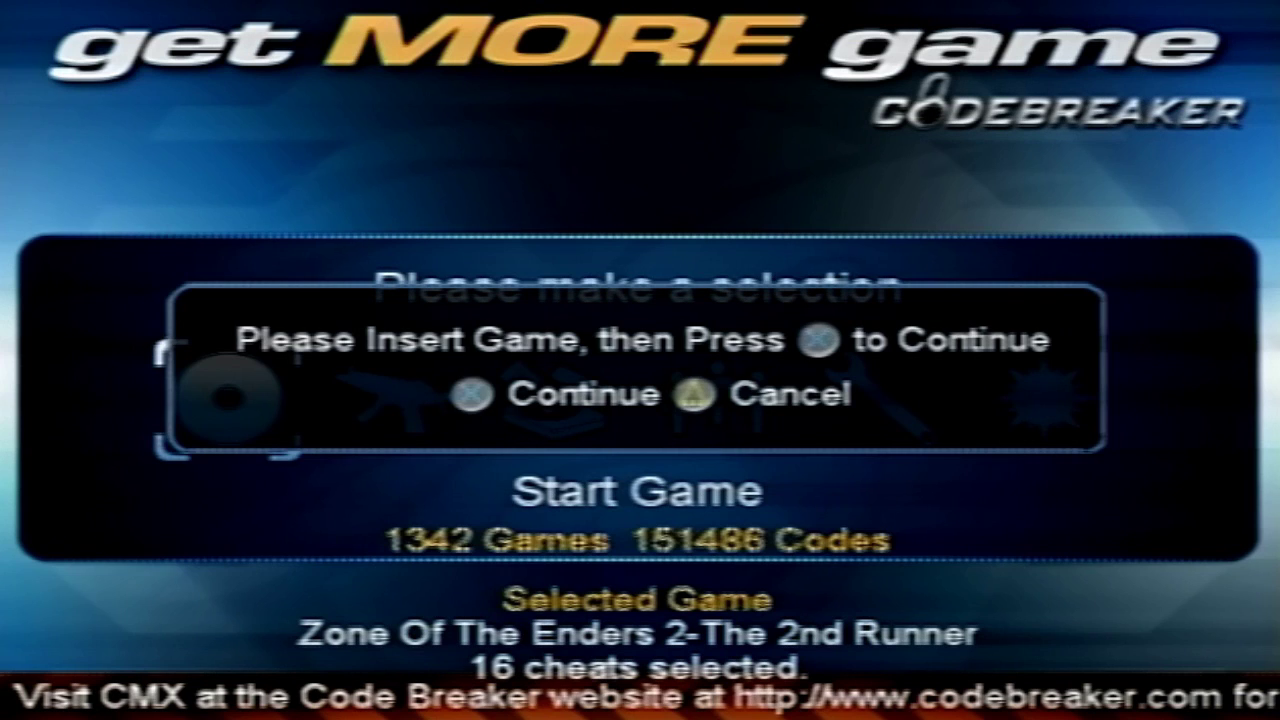
key("Return")
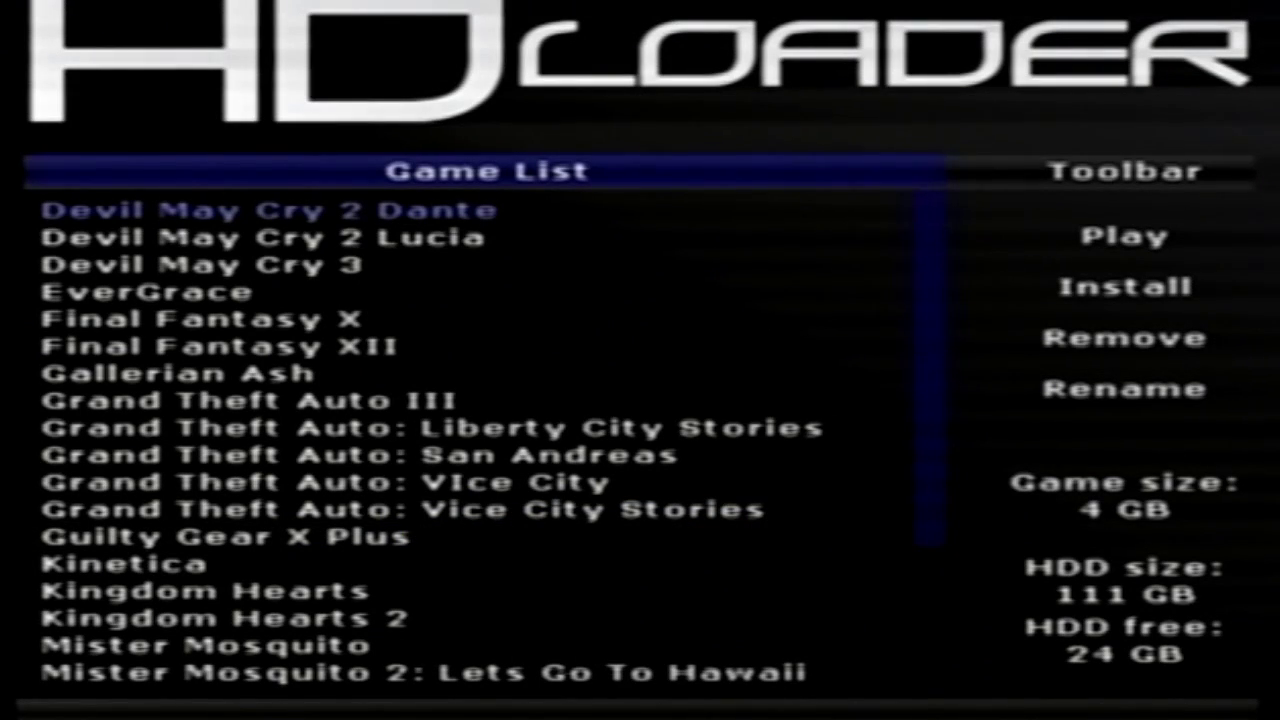
key("Down")
key("Down")
key("Down")
key("Down")
key("Down")
key("Down")
key("Down")
key("Down")
key("Down")
key("Down")
key("Down")
key("Down")
key("Down")
key("Down")
key("Down")
key("Down")
key("Down")
key("Down")
key("Down")
key("Down")
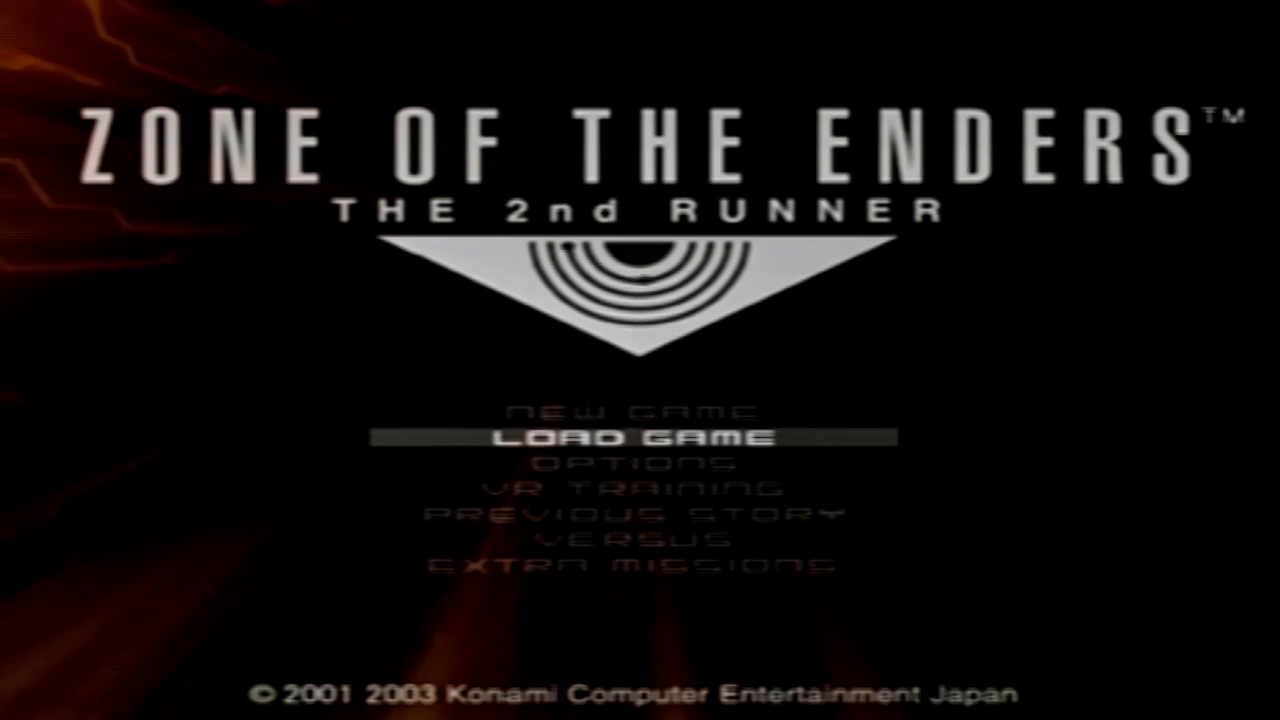
key("Down")
key("Down")
key("Down")
key("Down")
key("Down")
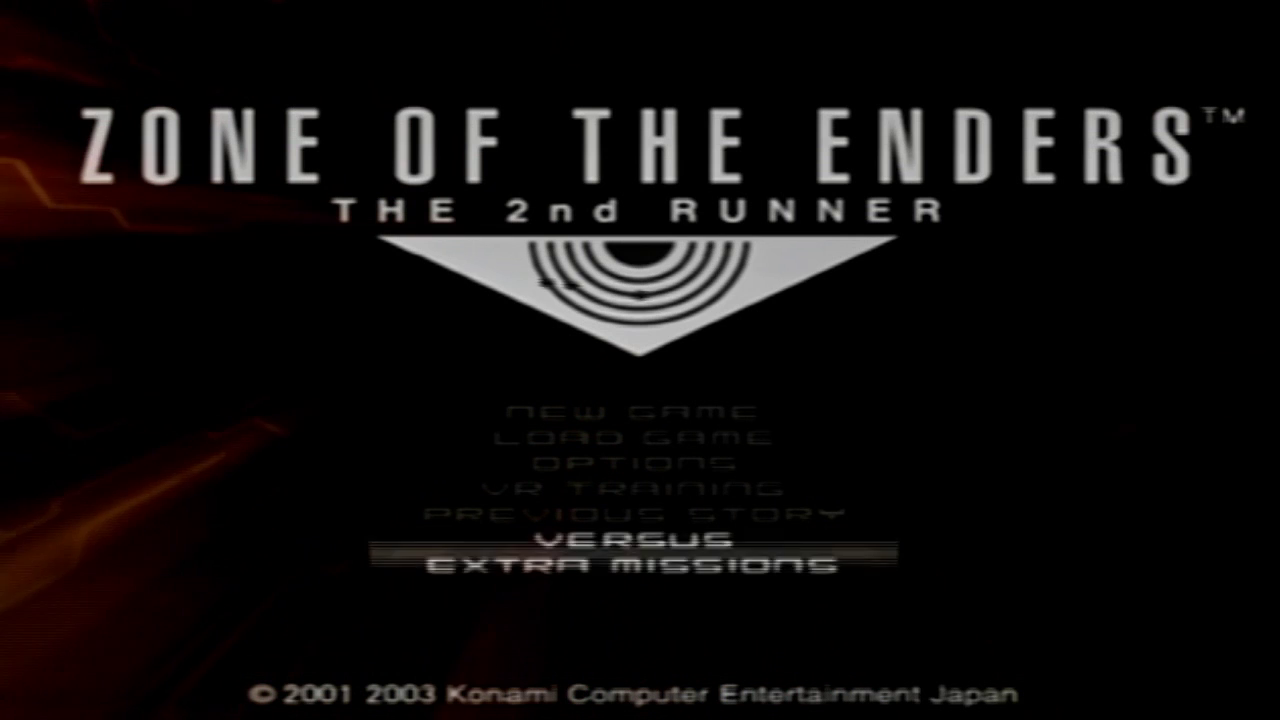
key("Return")
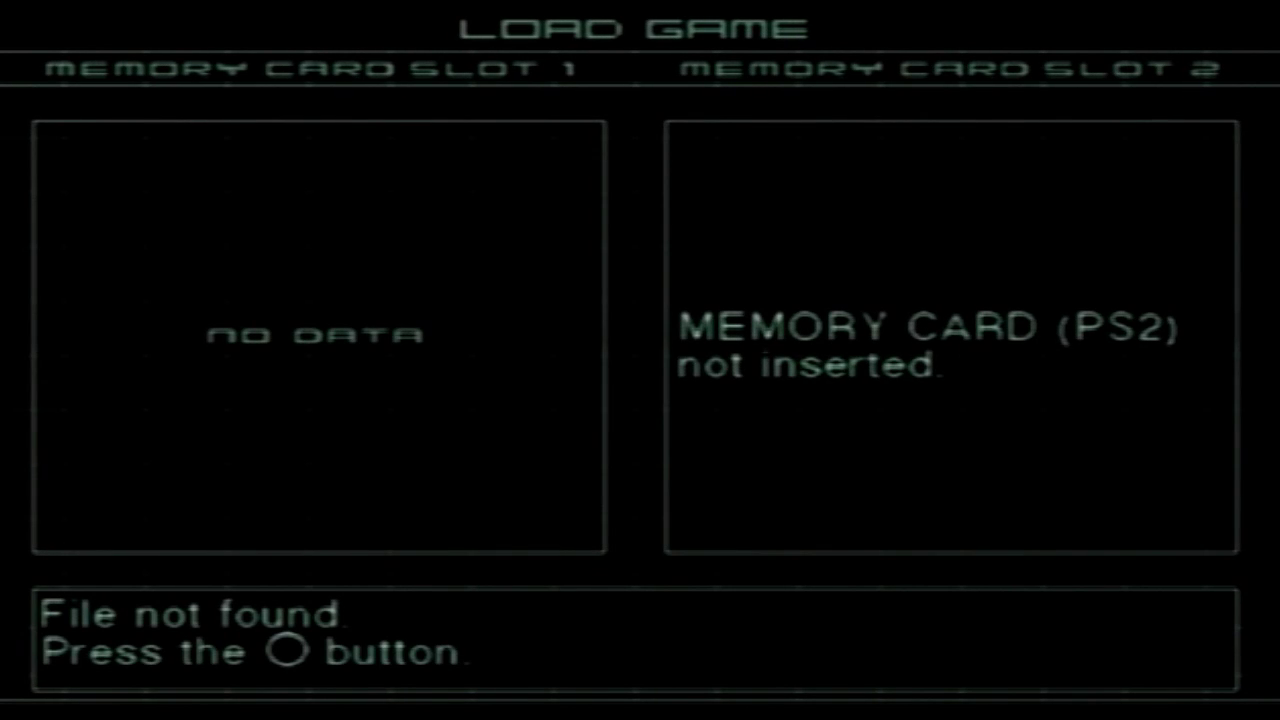
key("Return")
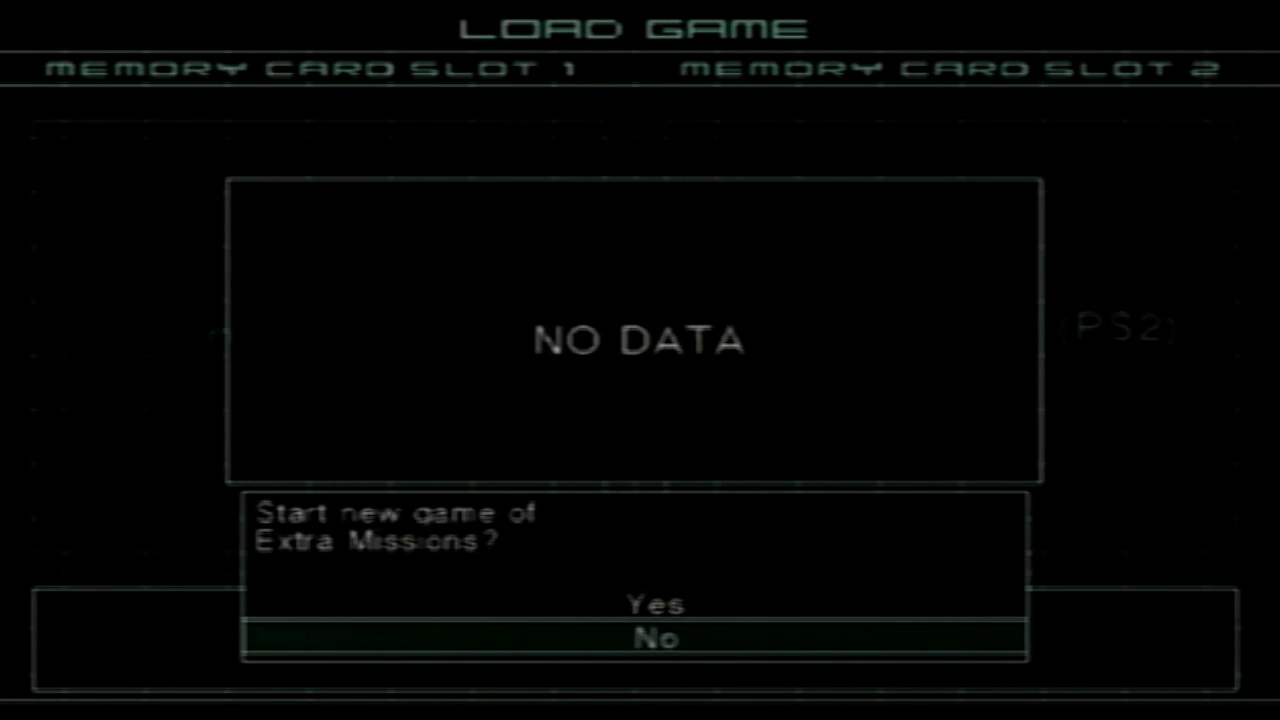
key("Return")
key("Return")
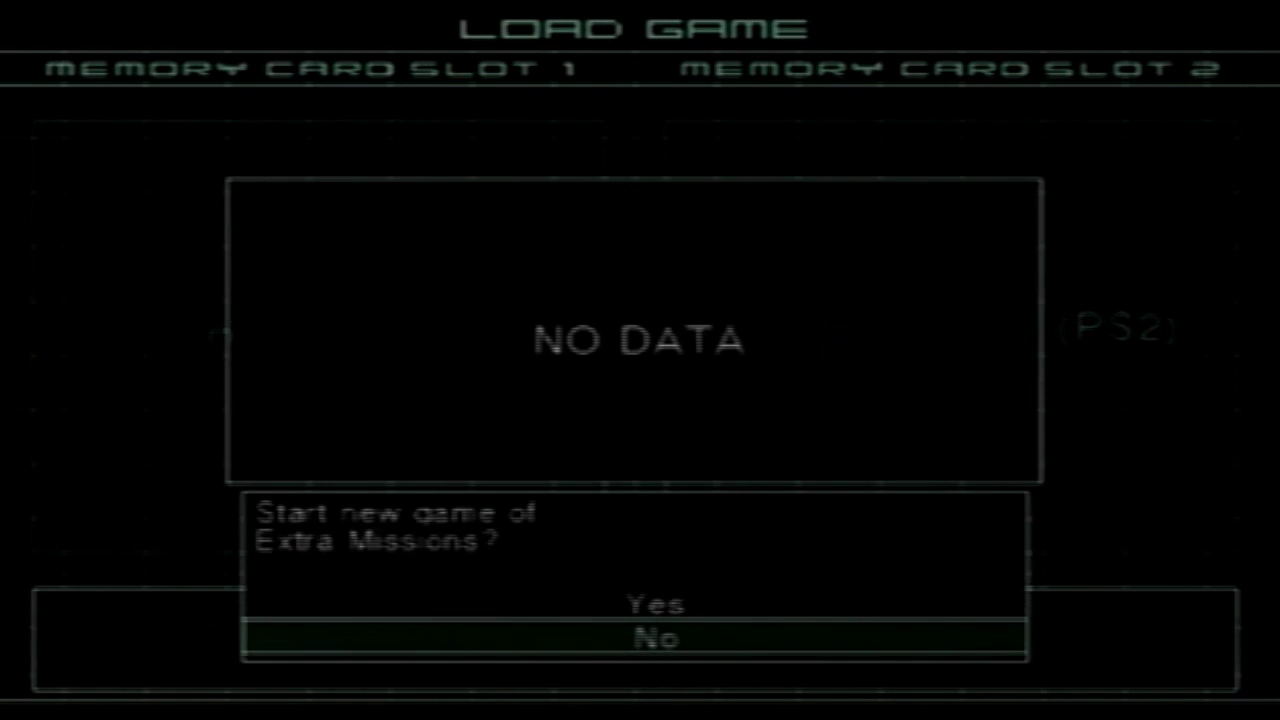
key("Return")
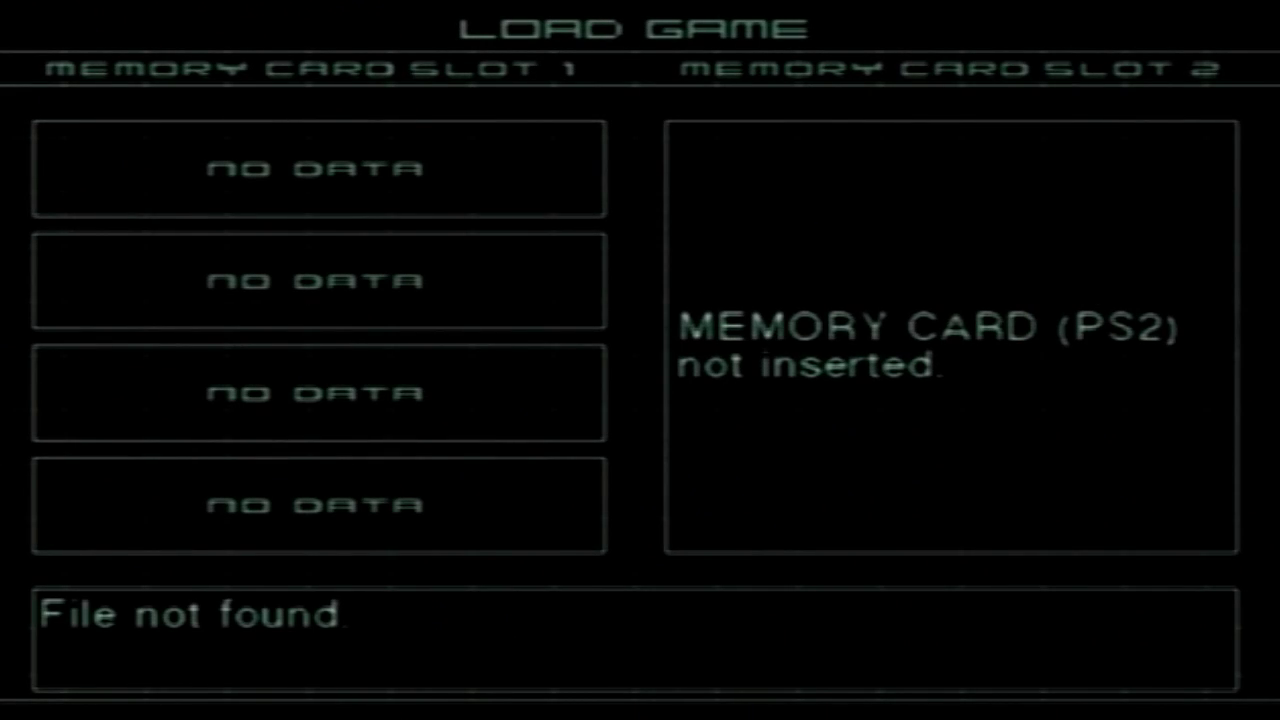
key("Escape")
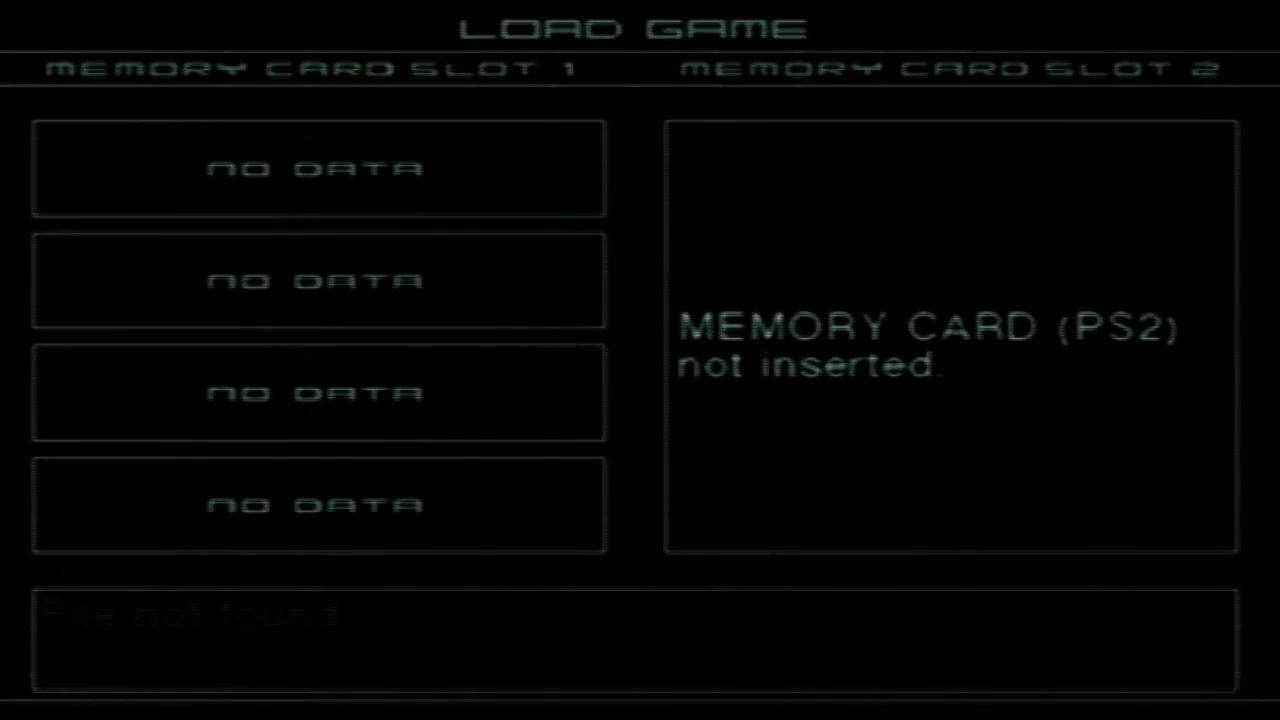
Start a new game as JEHUTY ver.2, equipping the previously obtained subweapons.
key("Down")
key("Down")
key("Down")
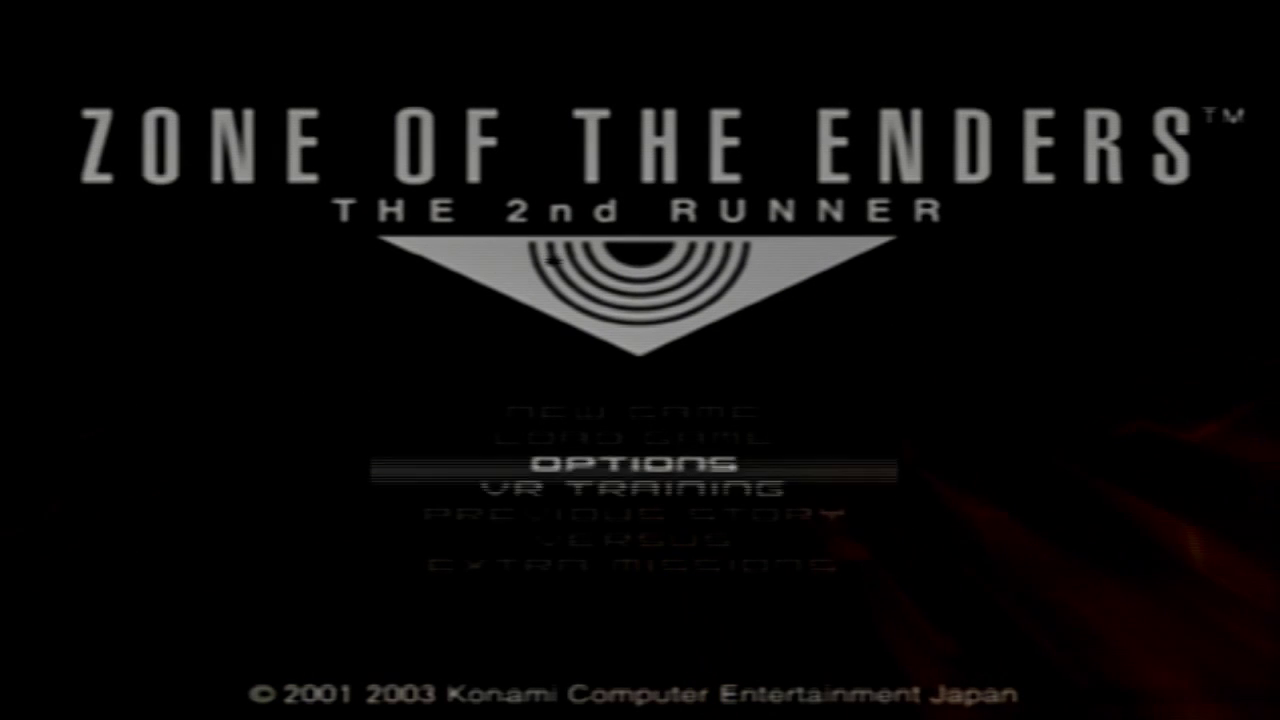
key("Up")
key("Up")
key("Up")
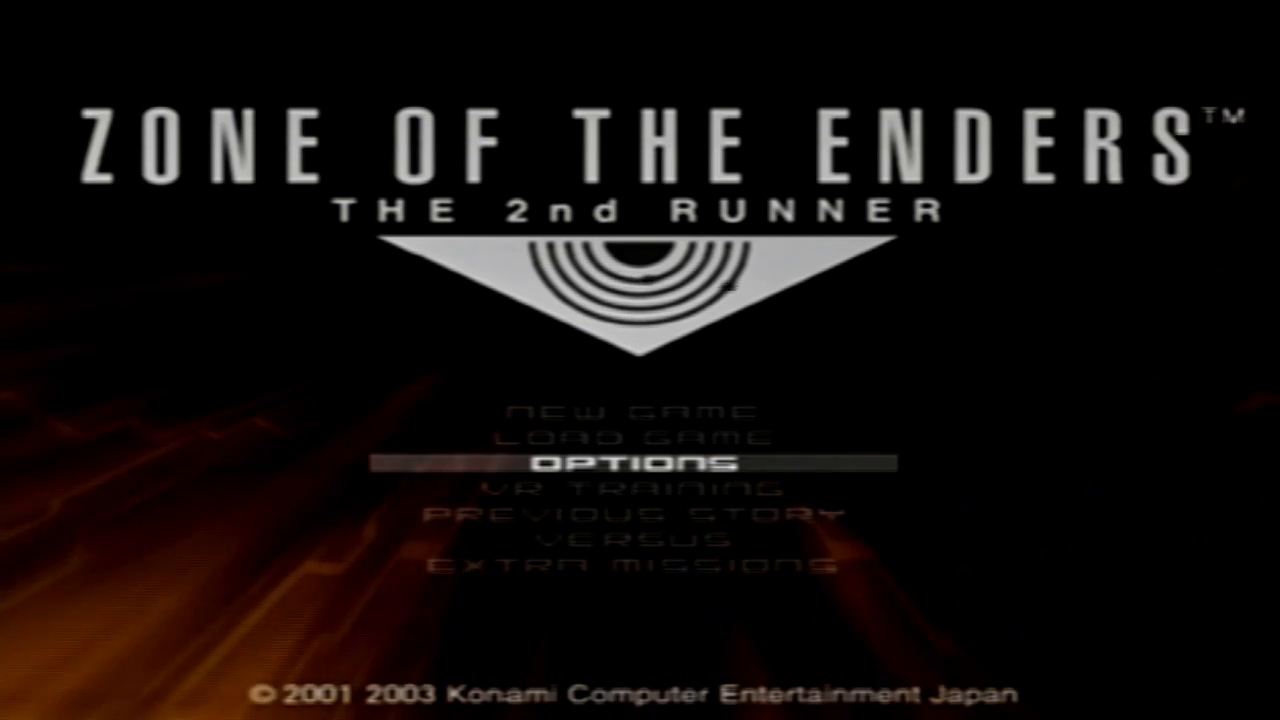
key("Up")
key("Up")
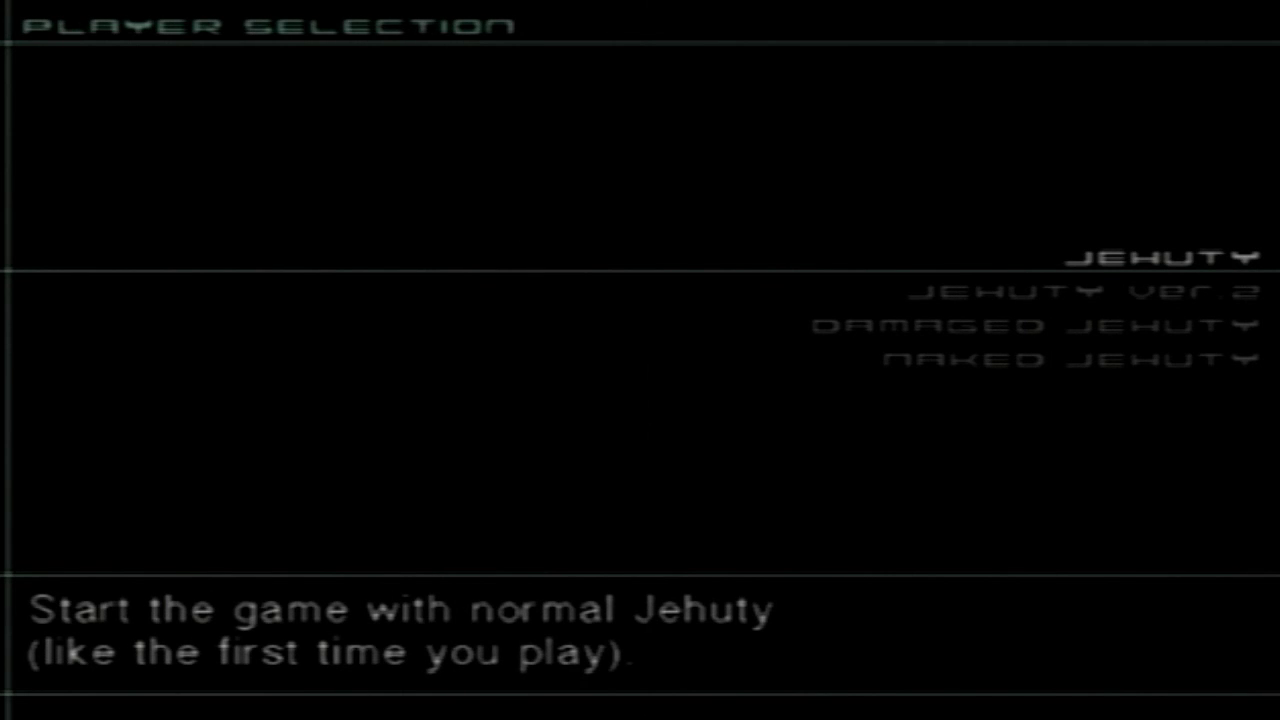
key("Down")
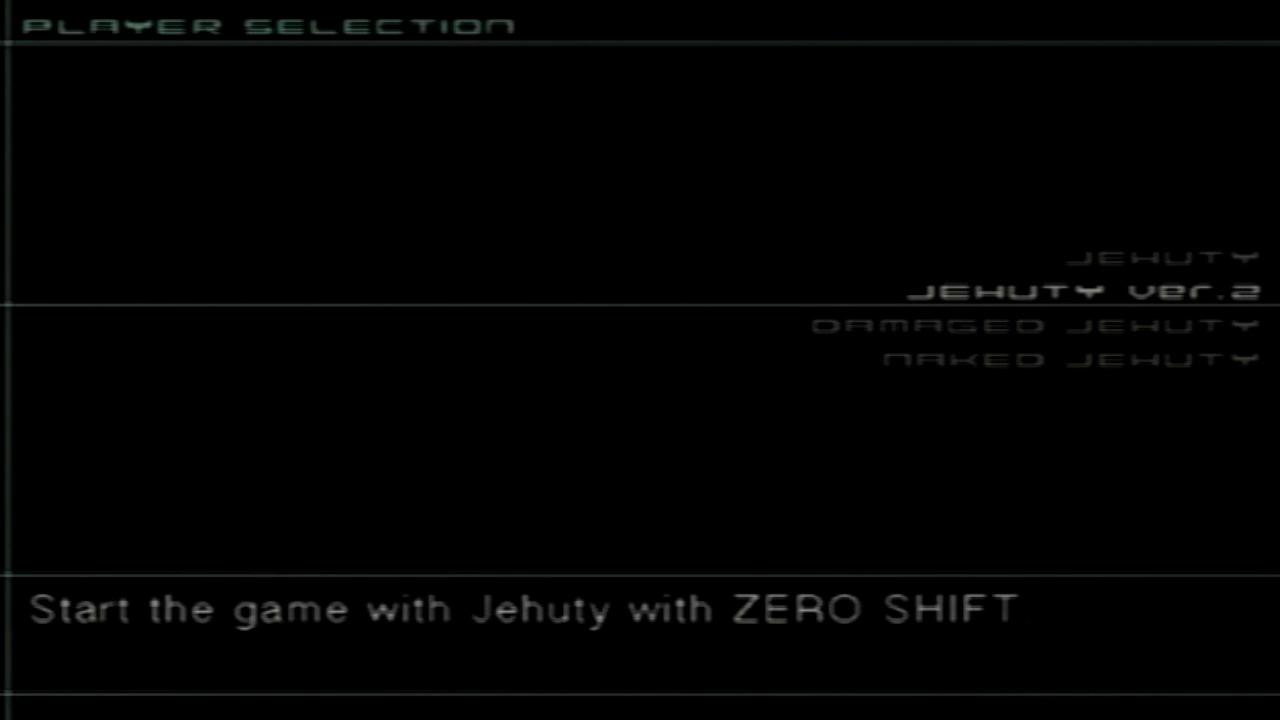
key("Return")
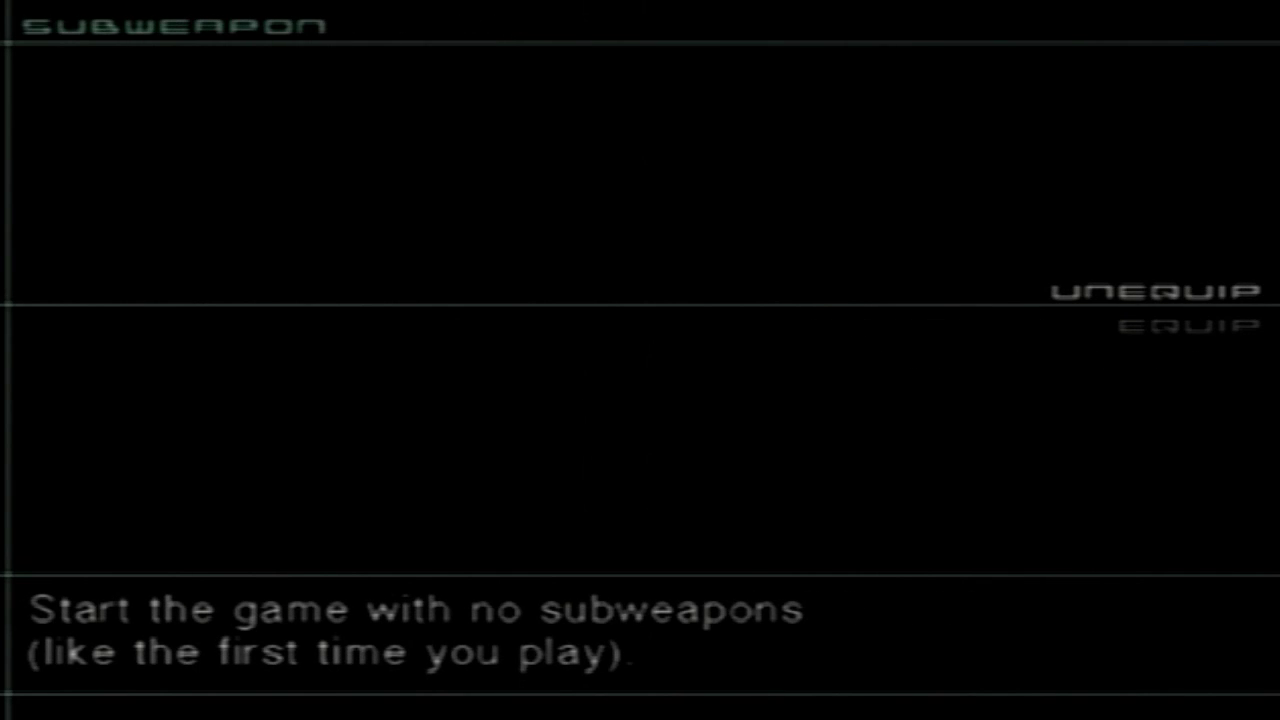
key("Down")
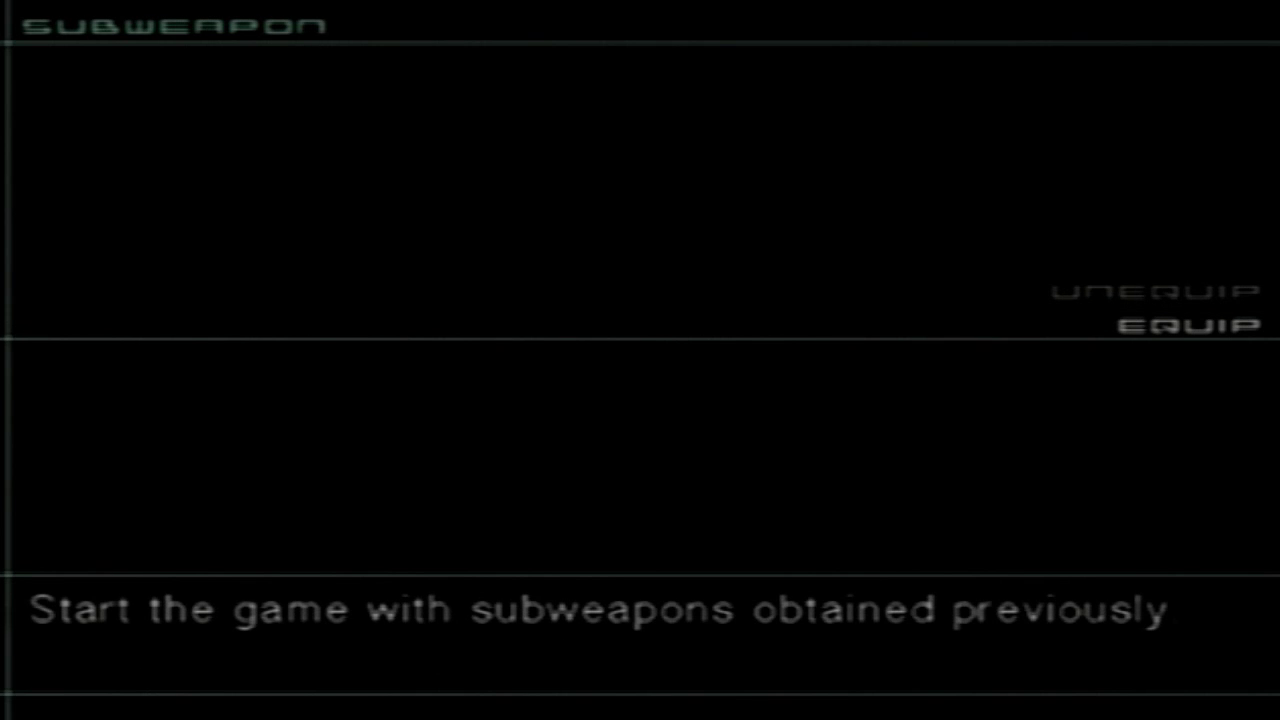